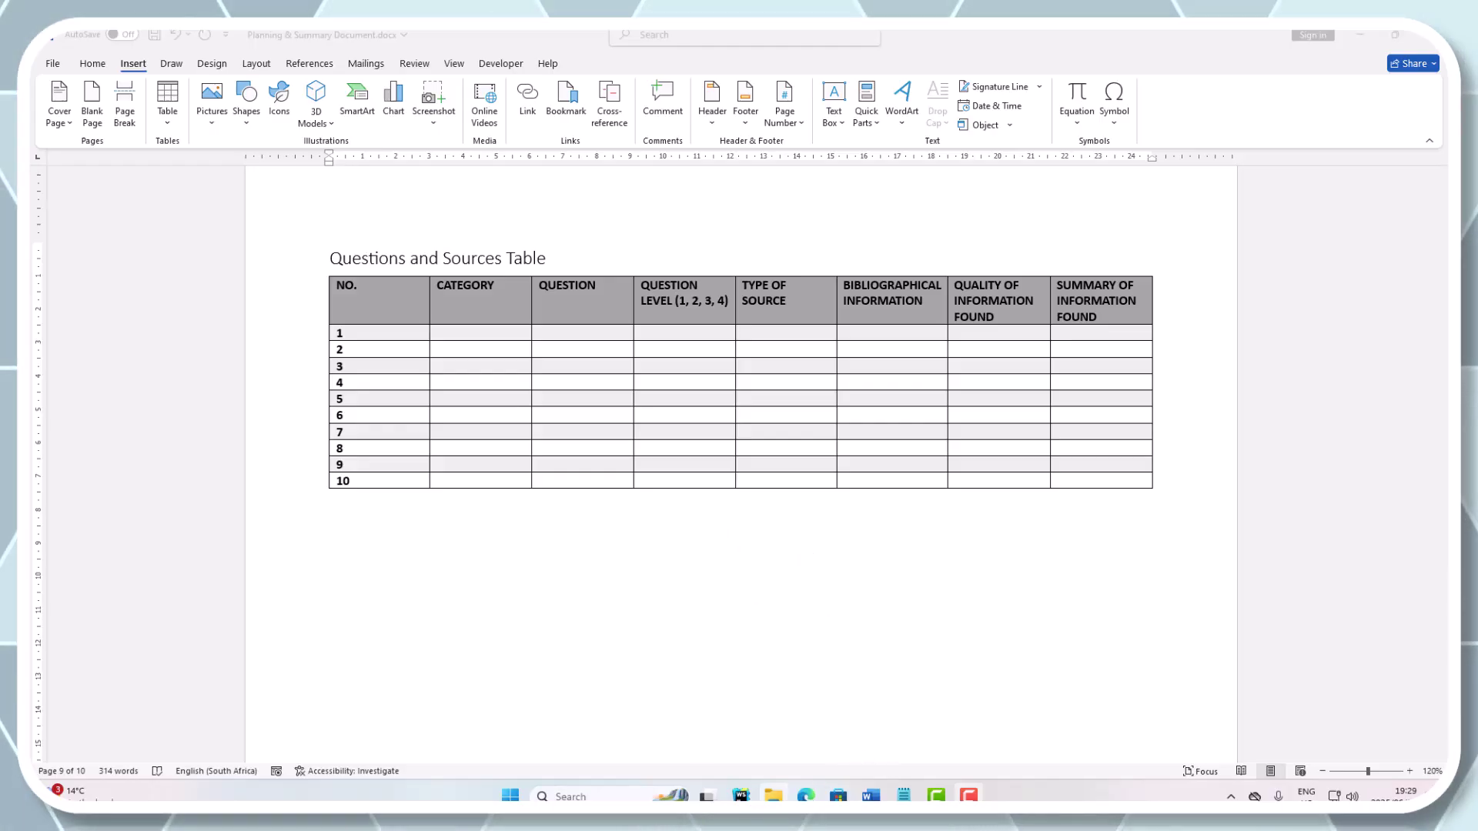
# - In the PAT guidelines PDF, select the delivery/courier services focus question on page 6
pyautogui.click(806, 797)
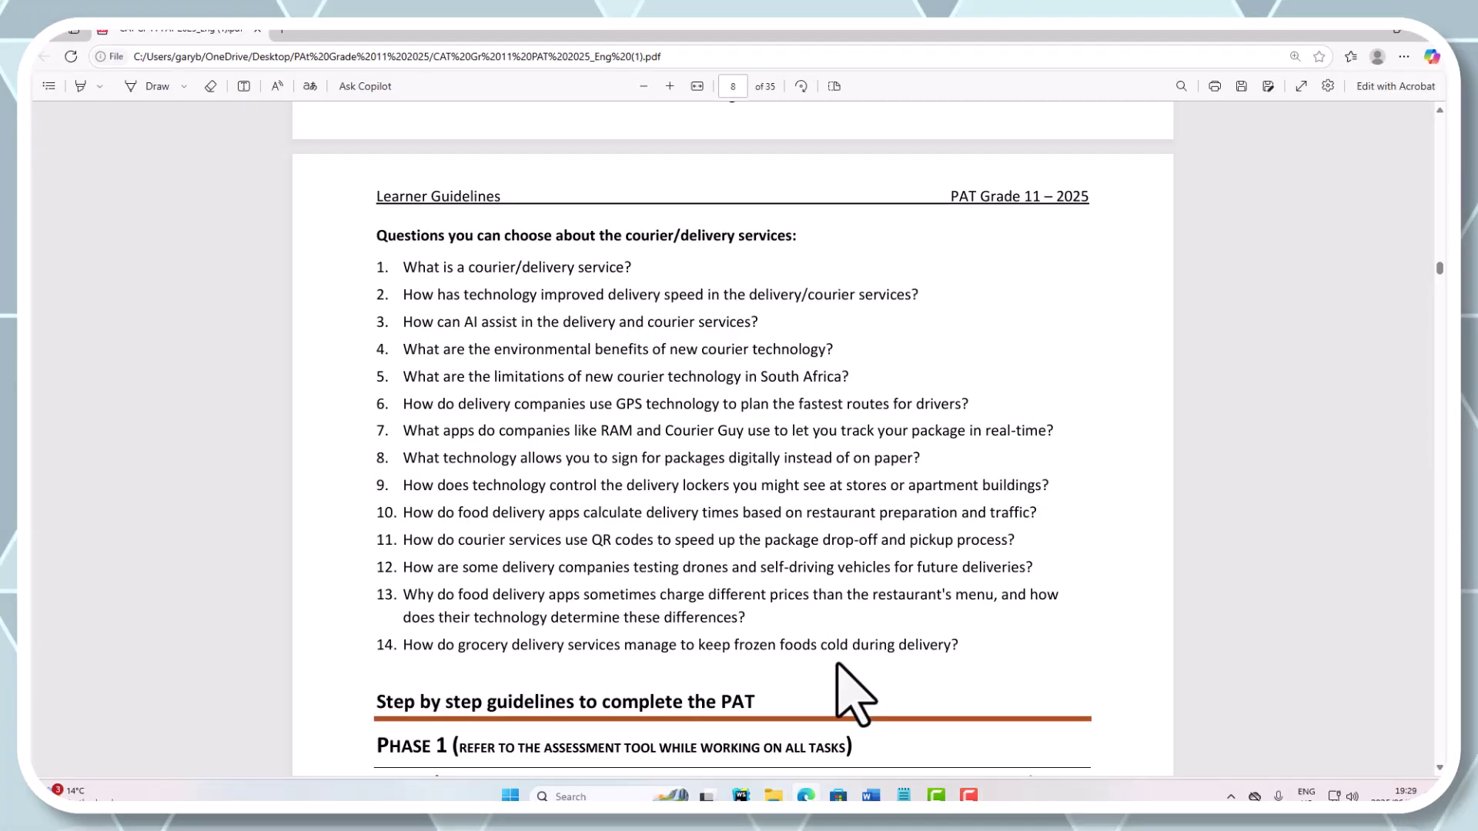
pyautogui.scroll(1, 852, 697)
pyautogui.scroll(15, 847, 655)
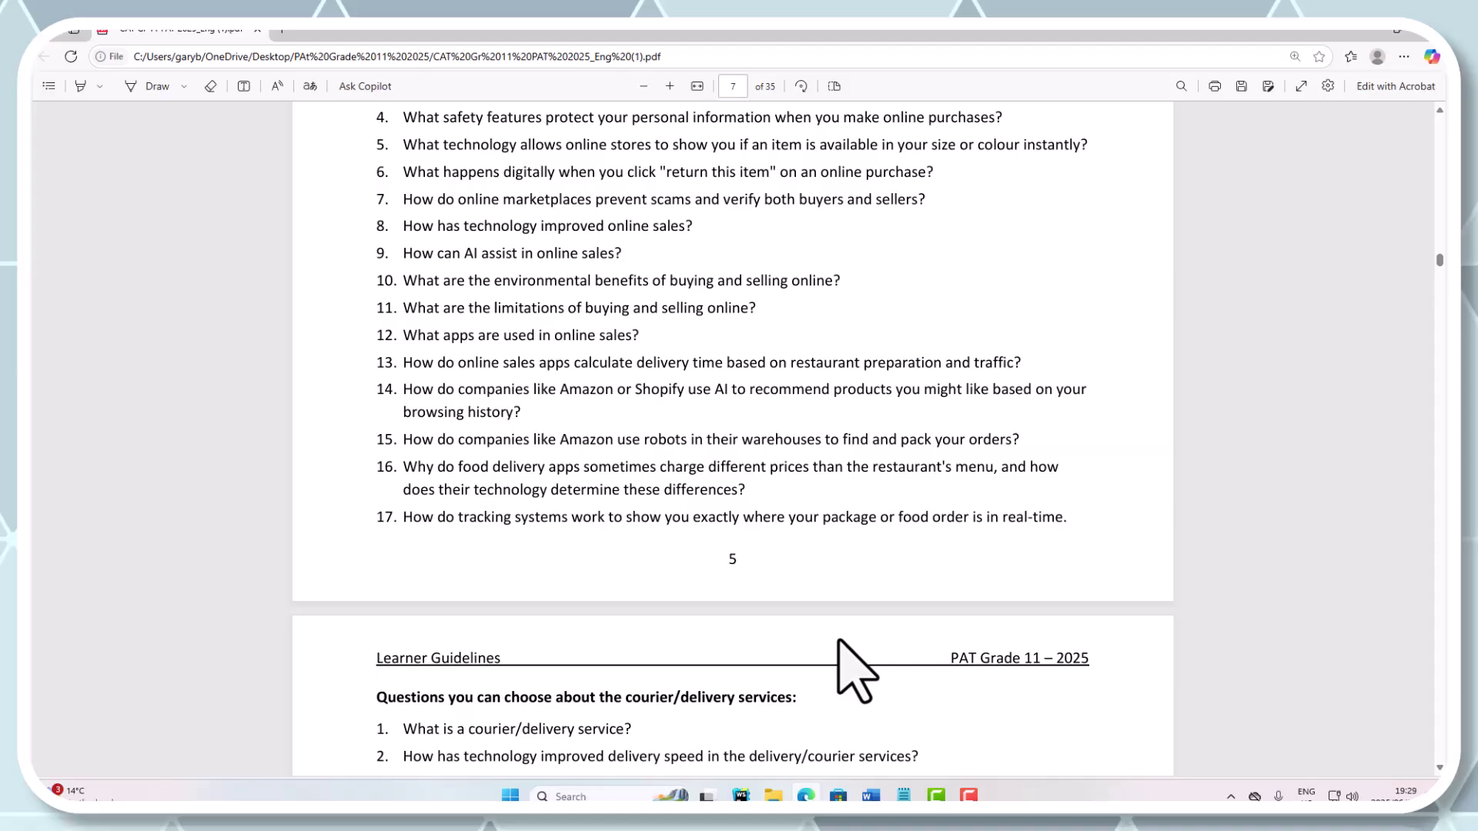
pyautogui.scroll(10, 855, 654)
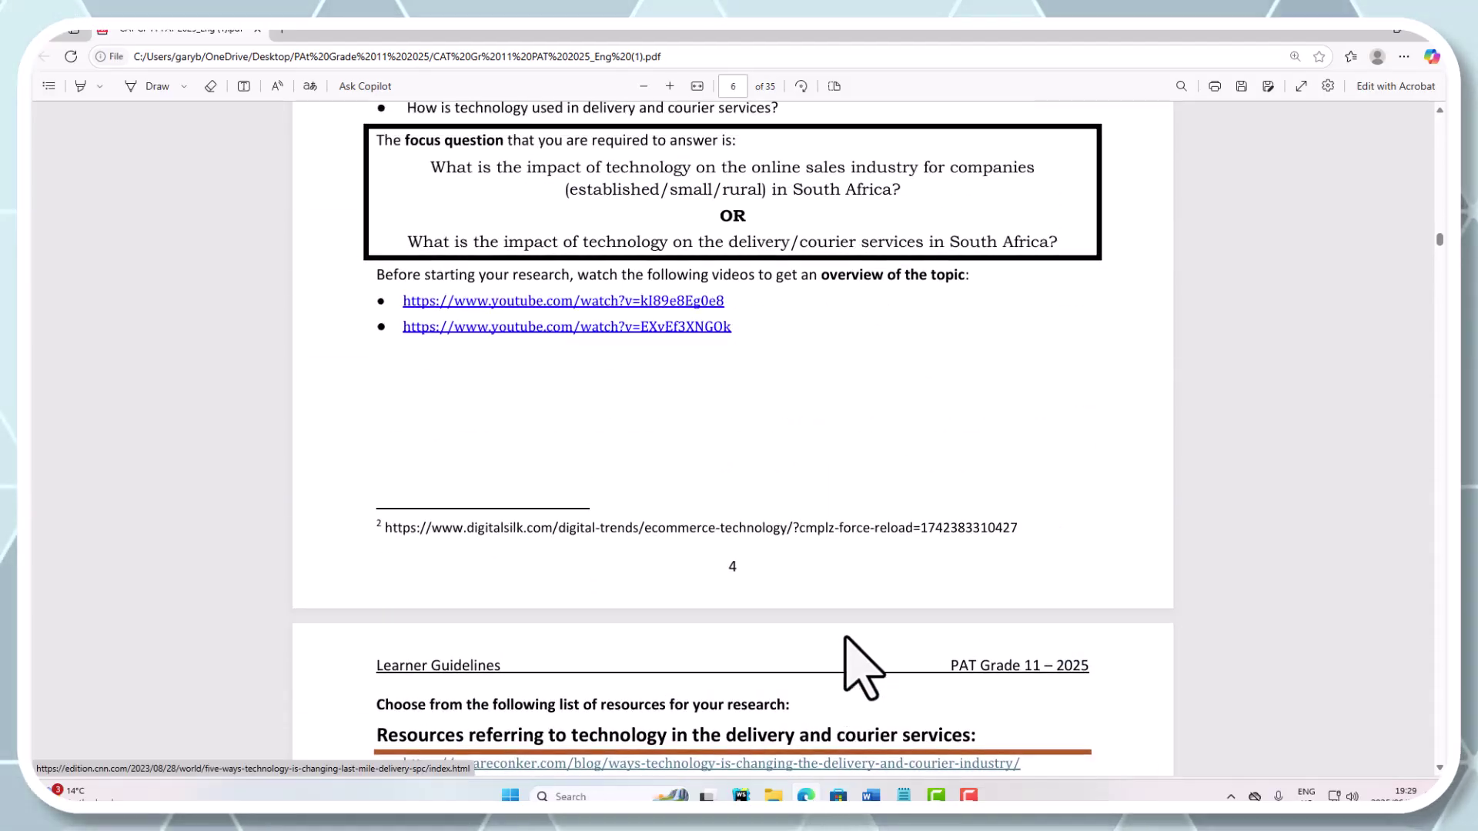
pyautogui.scroll(-3, 841, 642)
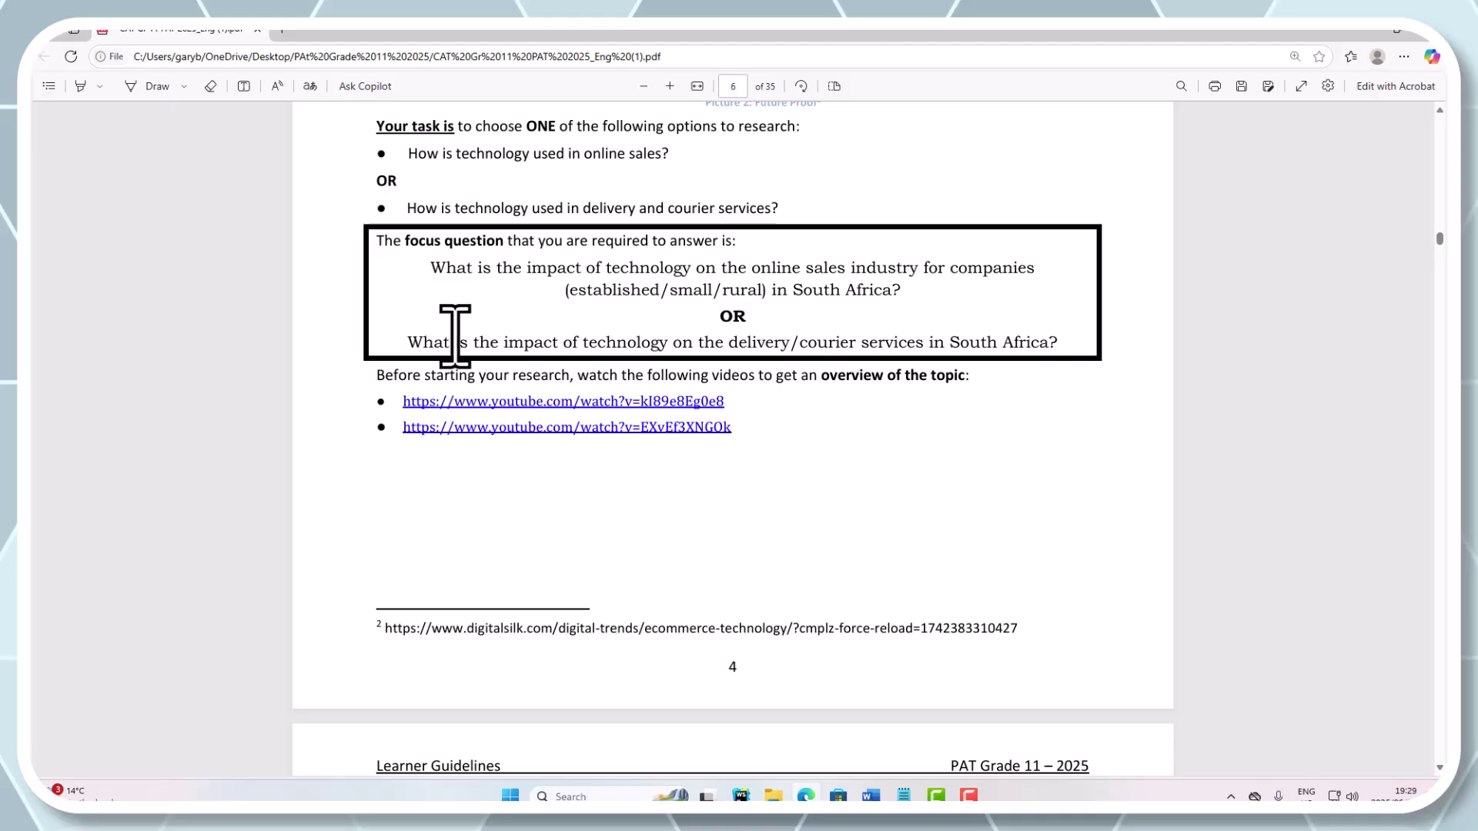
pyautogui.moveTo(406, 341); pyautogui.dragTo(1070, 347)
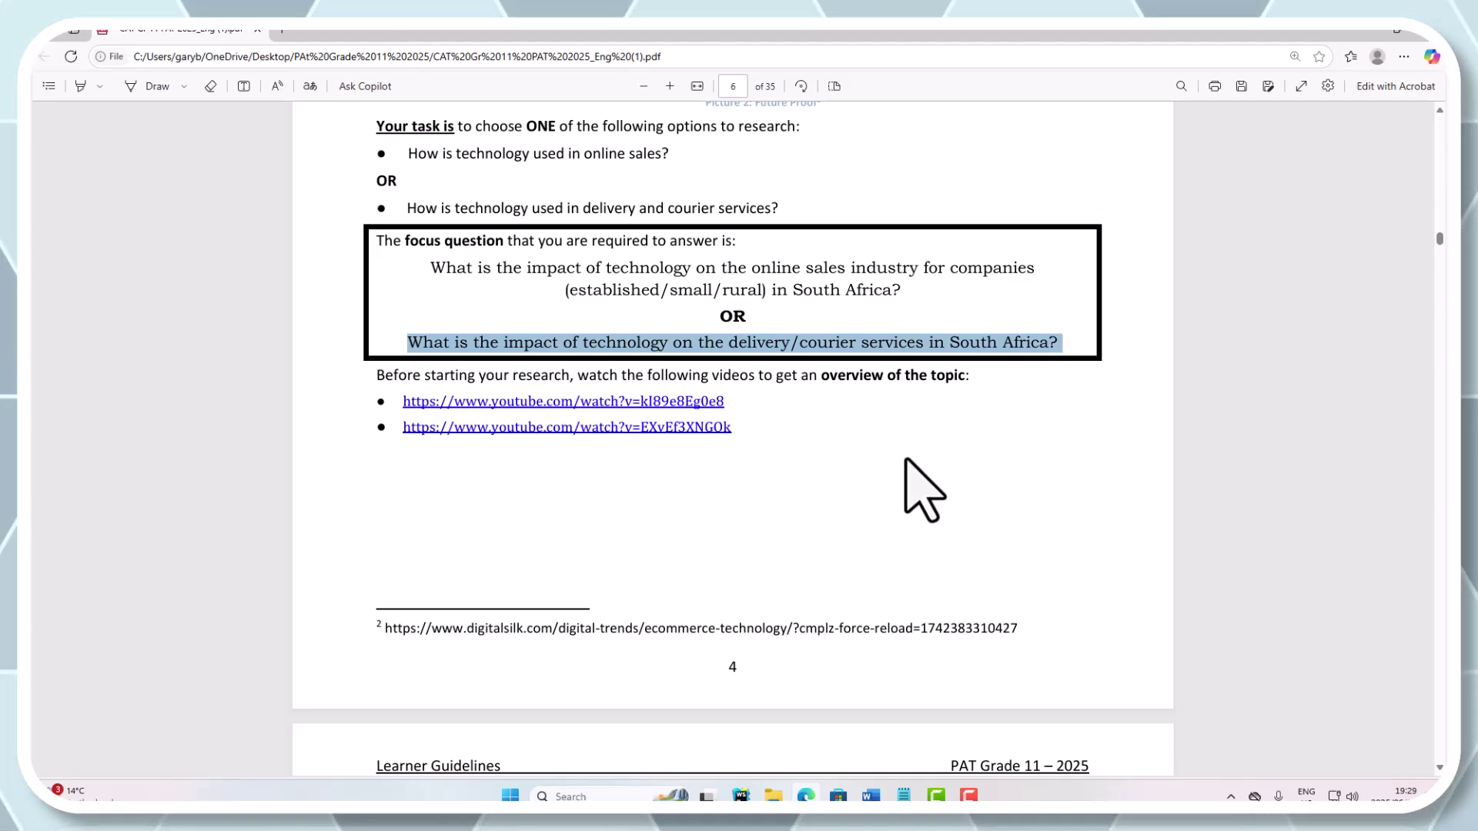
# - Read through the online sales example questions on page 7, briefly highlighting their heading
pyautogui.scroll(-4, 906, 460)
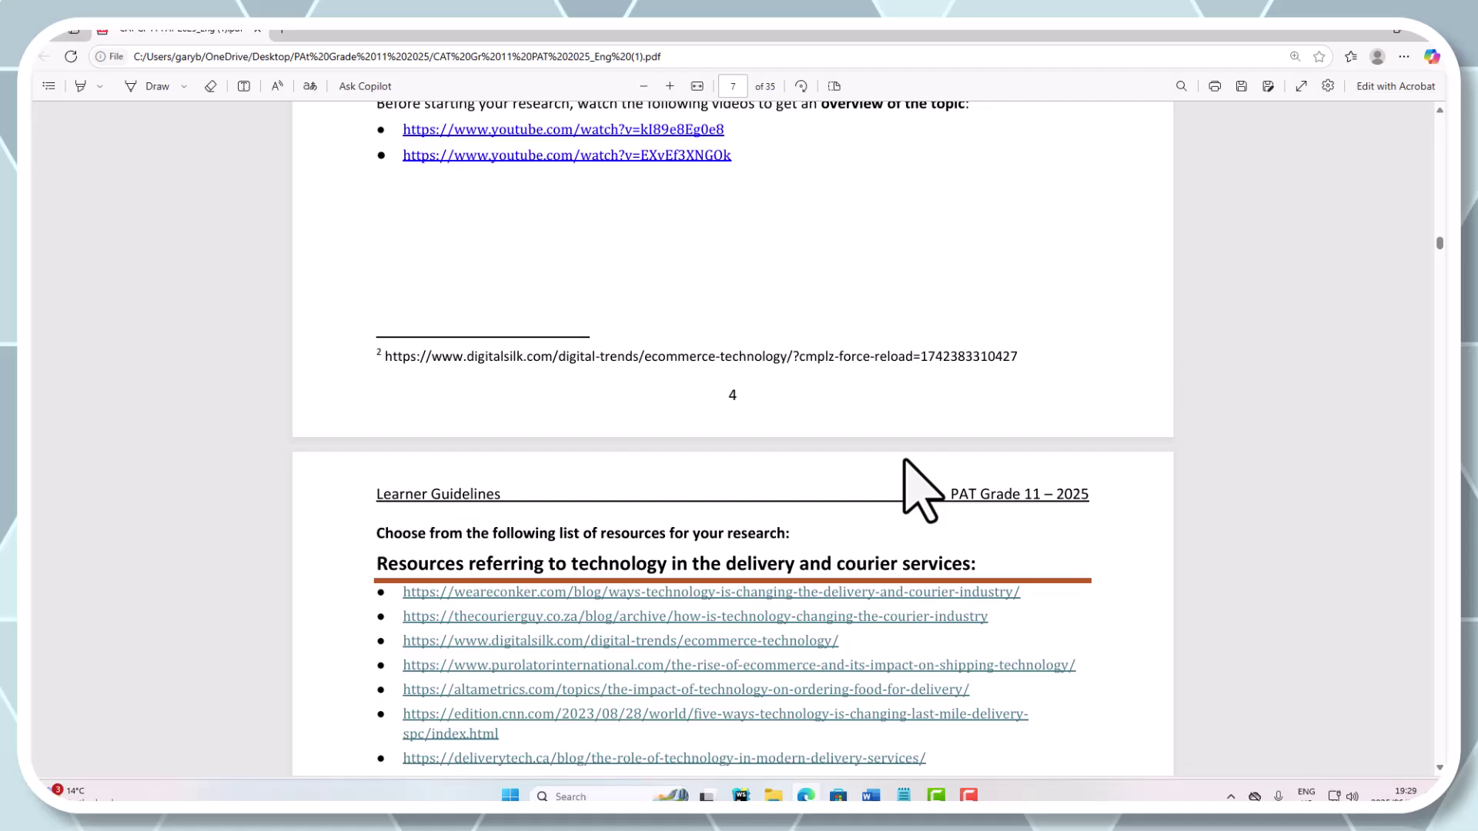
pyautogui.scroll(-8, 907, 460)
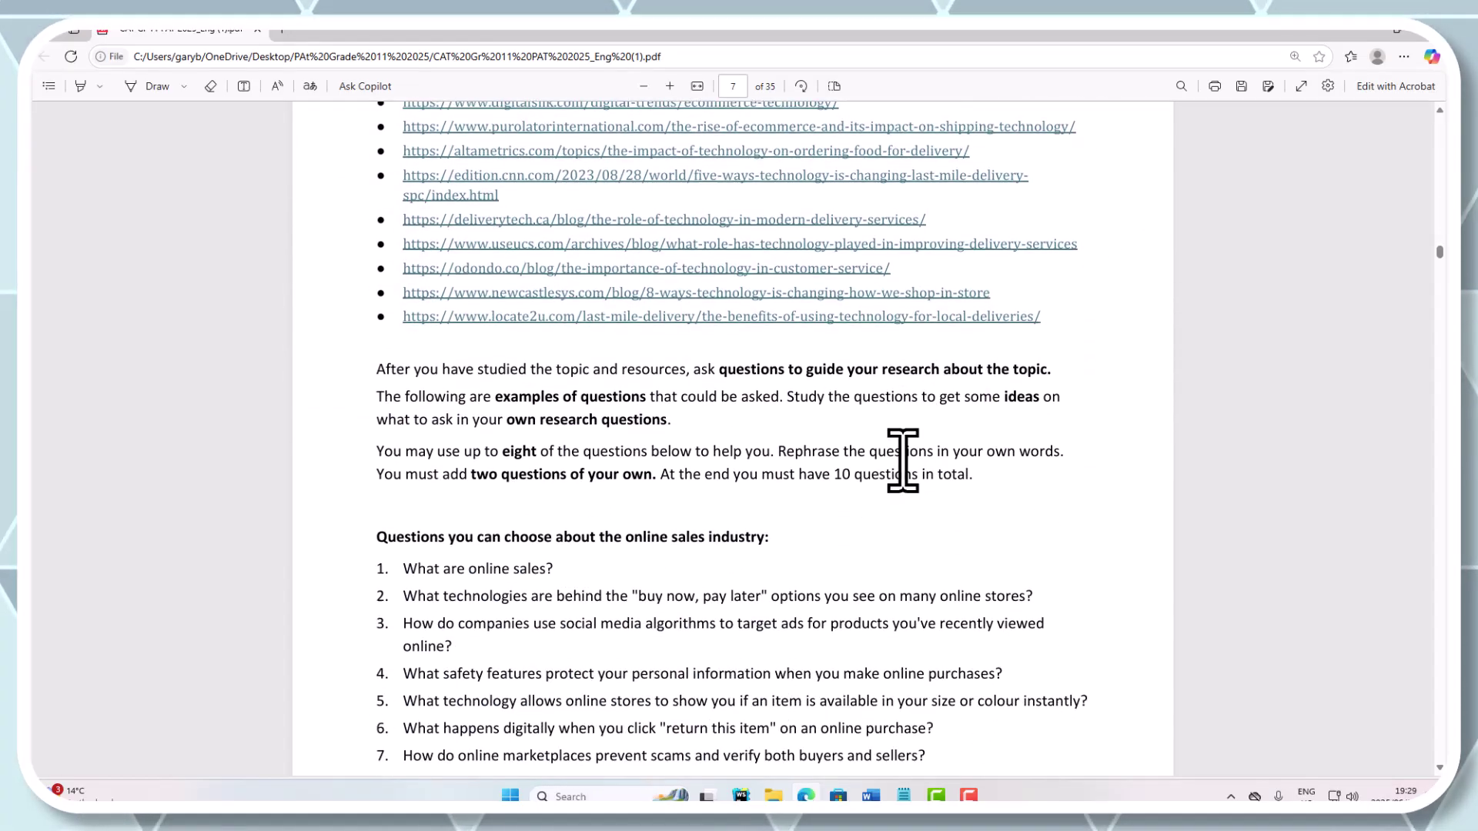
pyautogui.scroll(-4, 903, 461)
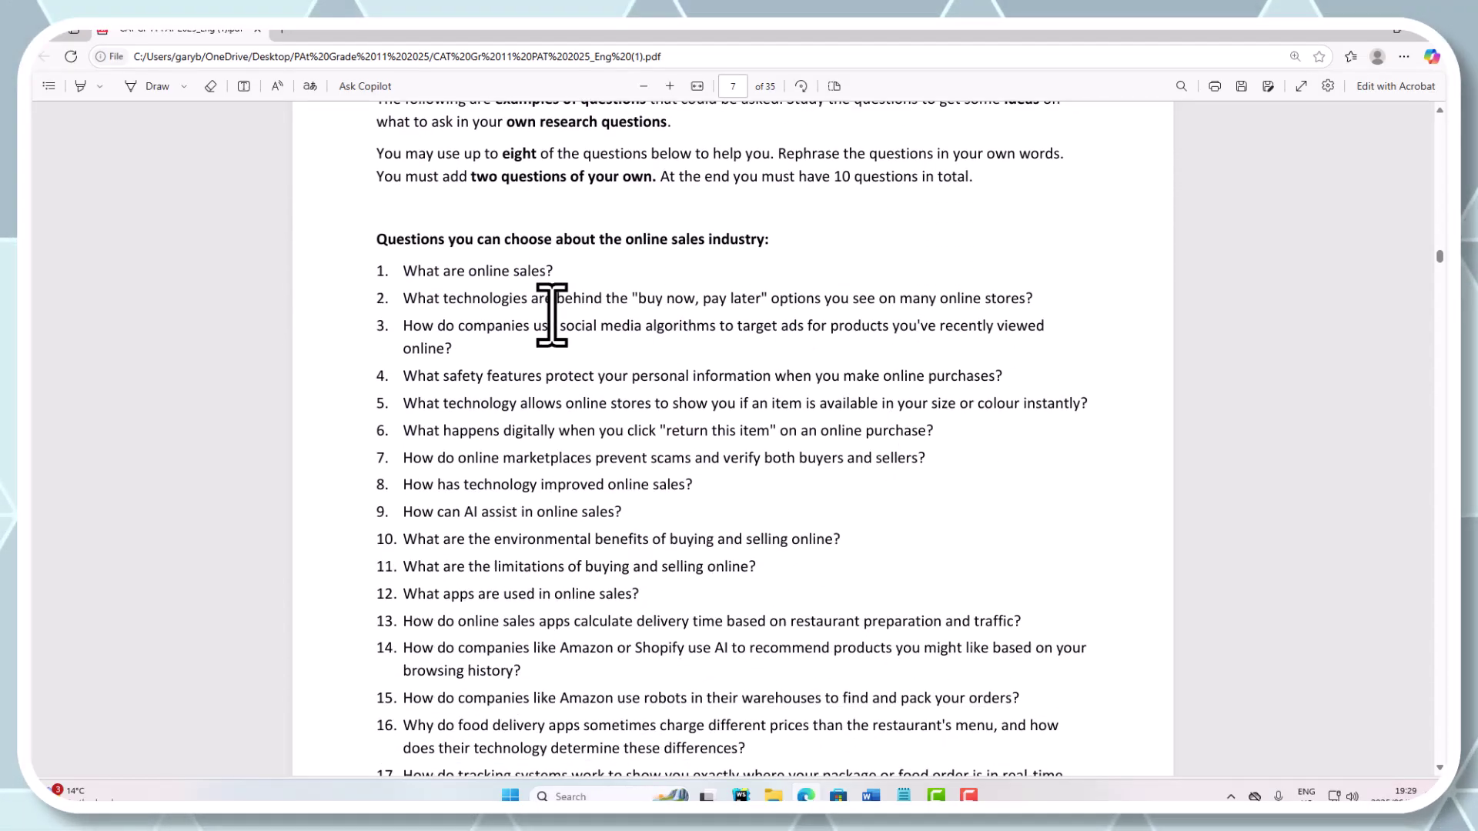
pyautogui.moveTo(448, 241); pyautogui.dragTo(665, 248)
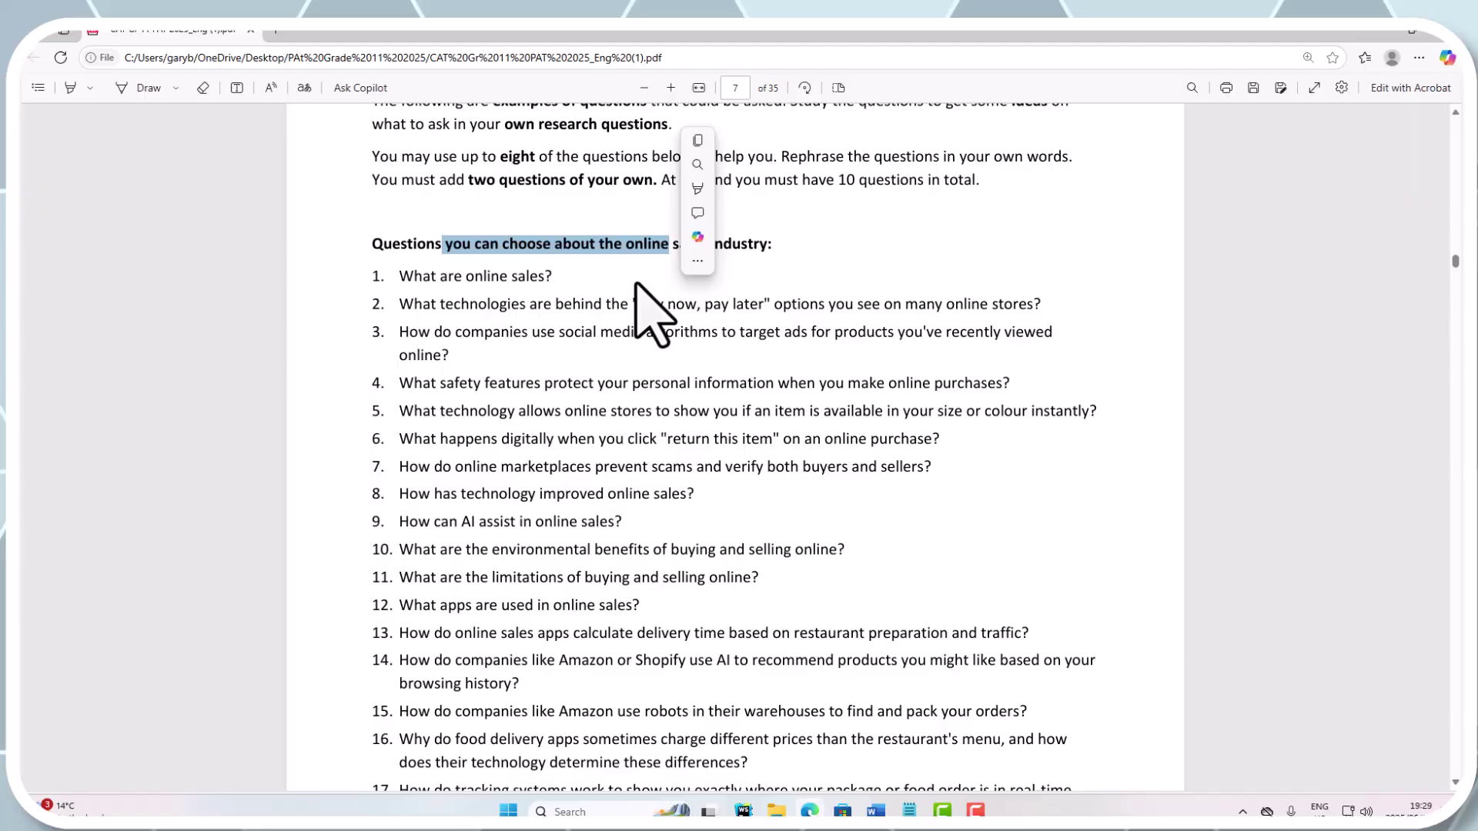
pyautogui.click(625, 245)
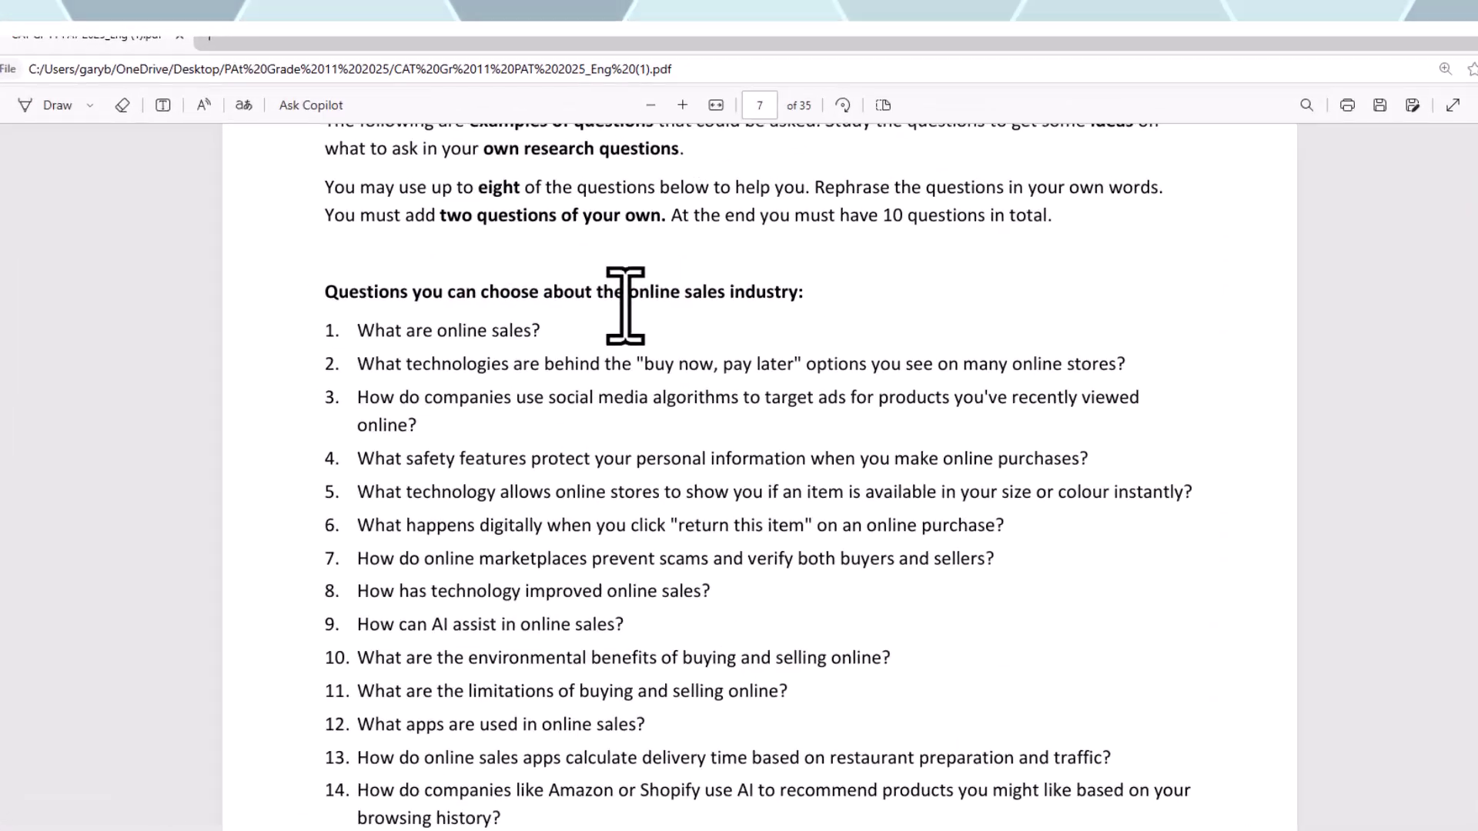
# - Scroll to page 8 and select the courier/delivery services question heading
pyautogui.scroll(-2, 625, 307)
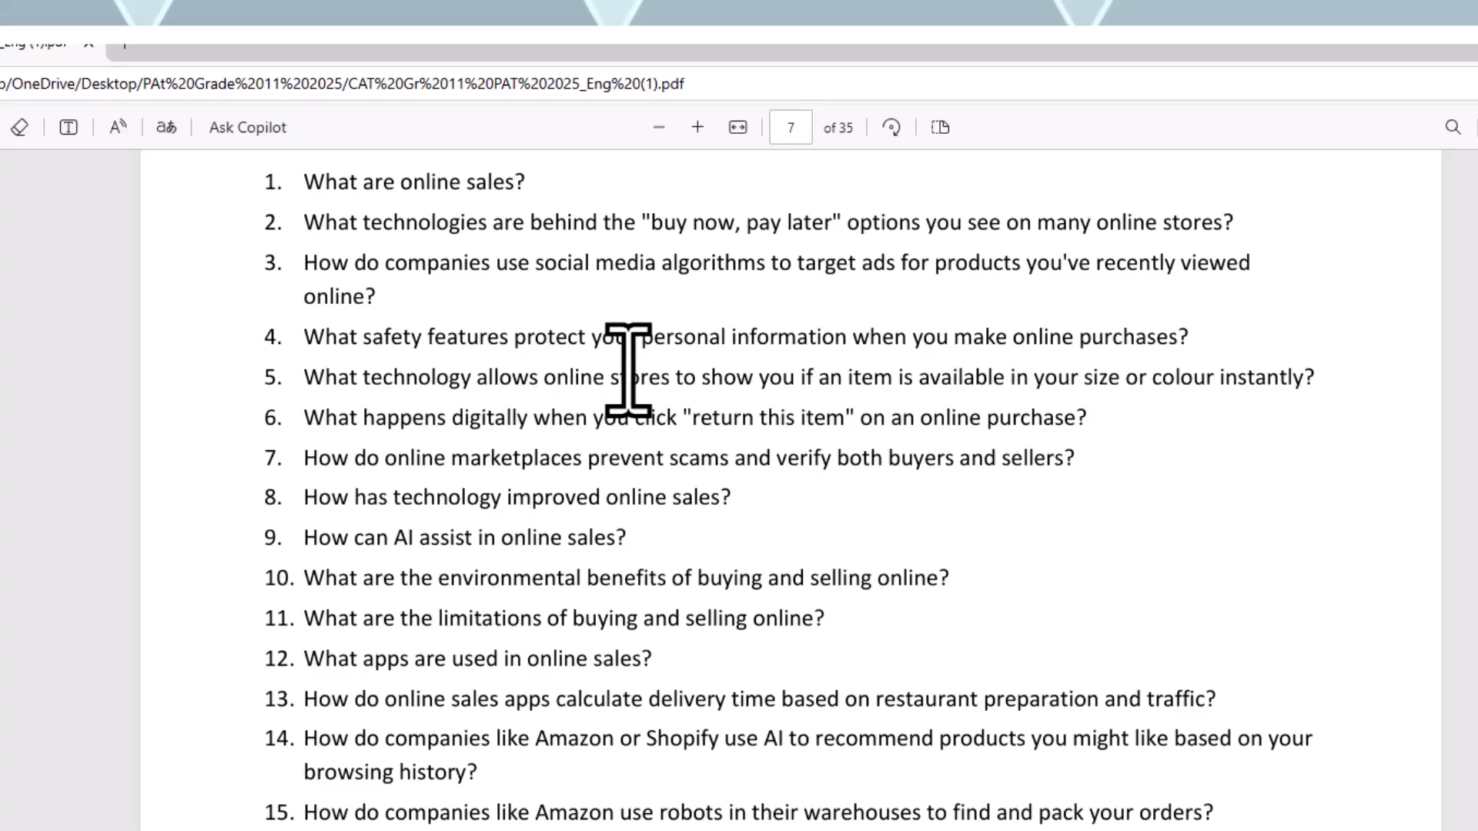
pyautogui.scroll(-6, 628, 369)
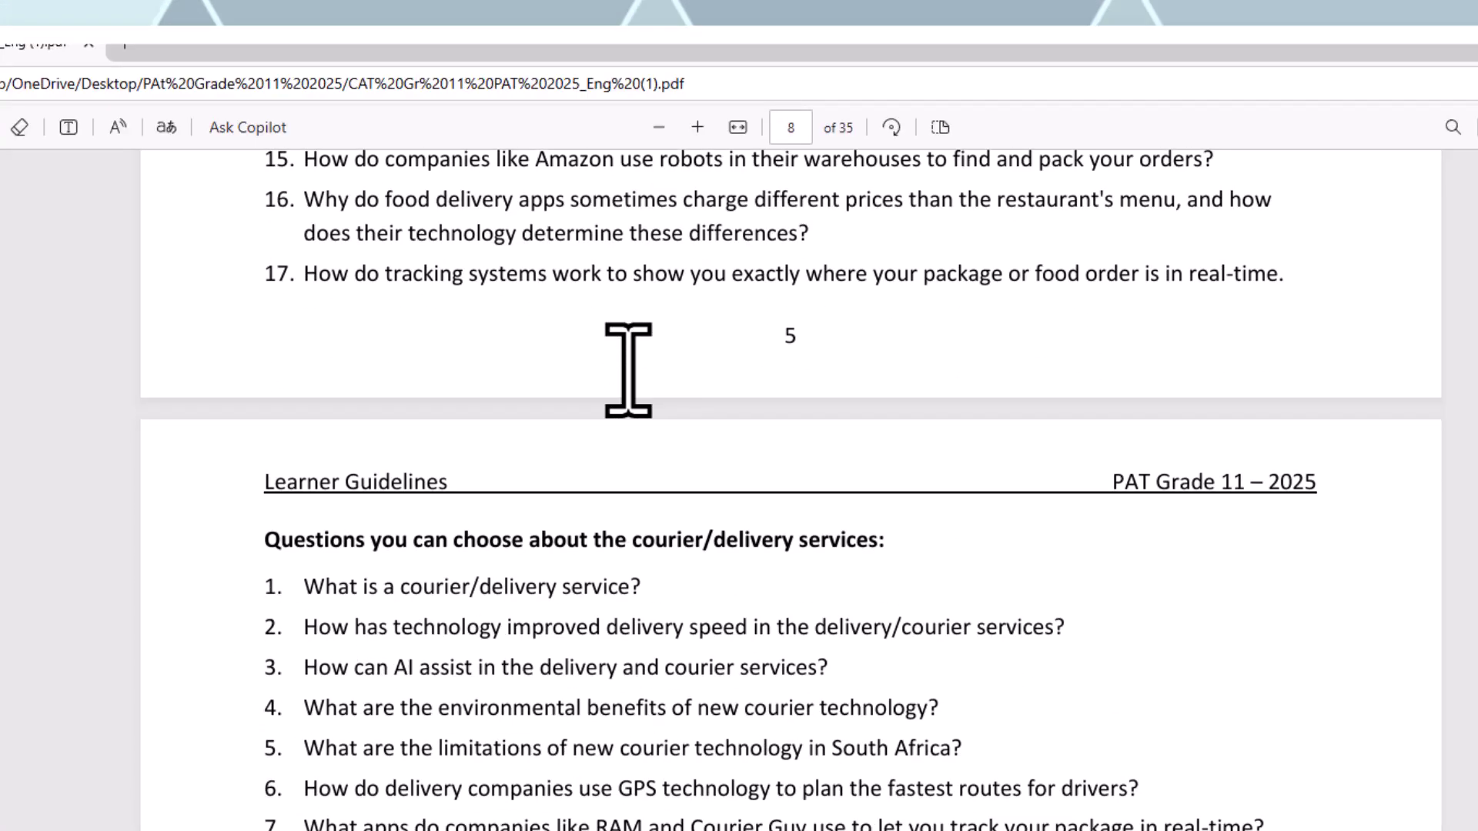
pyautogui.scroll(-1, 629, 369)
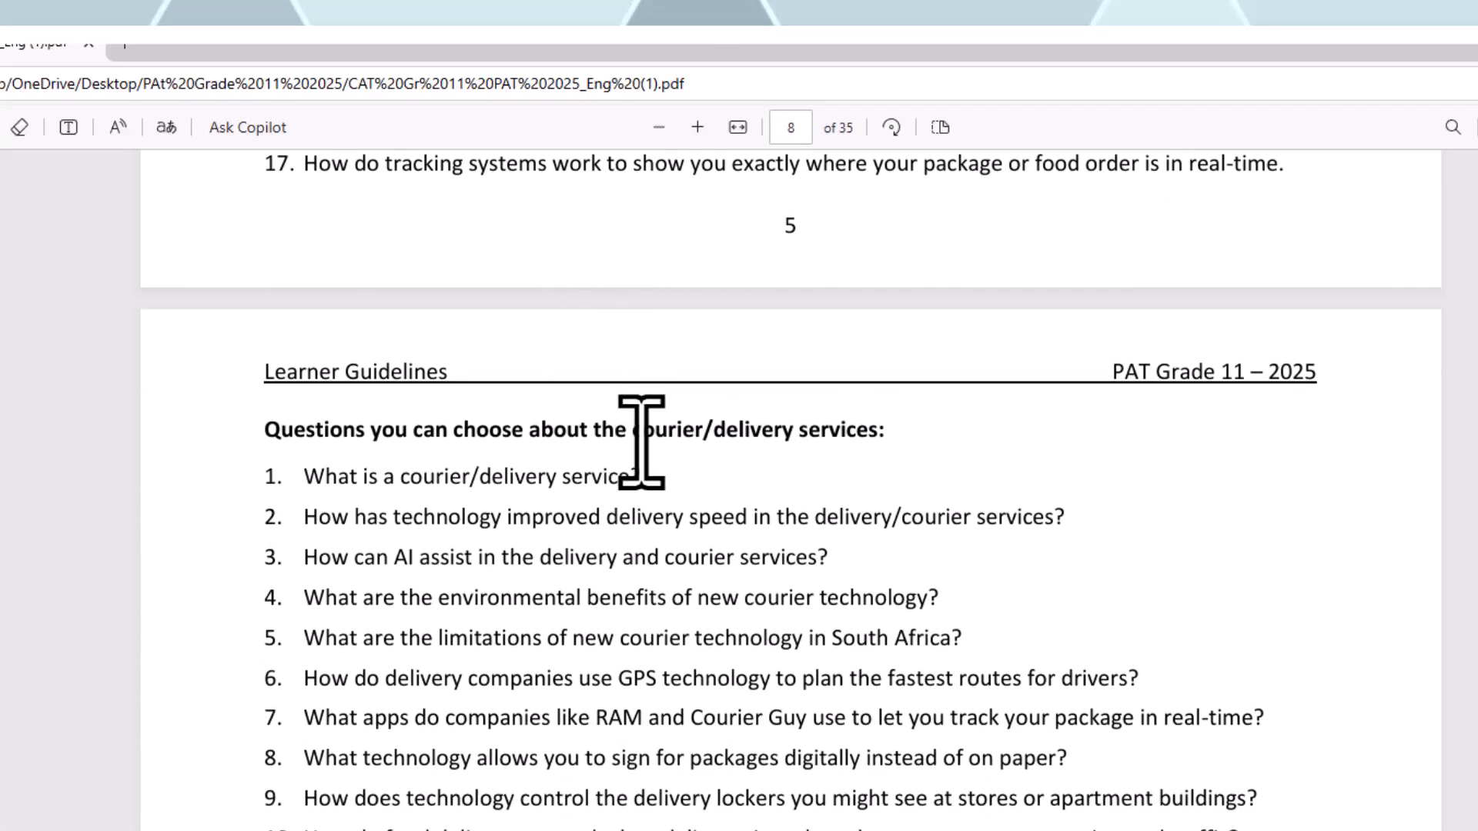
pyautogui.moveTo(642, 443); pyautogui.dragTo(934, 462)
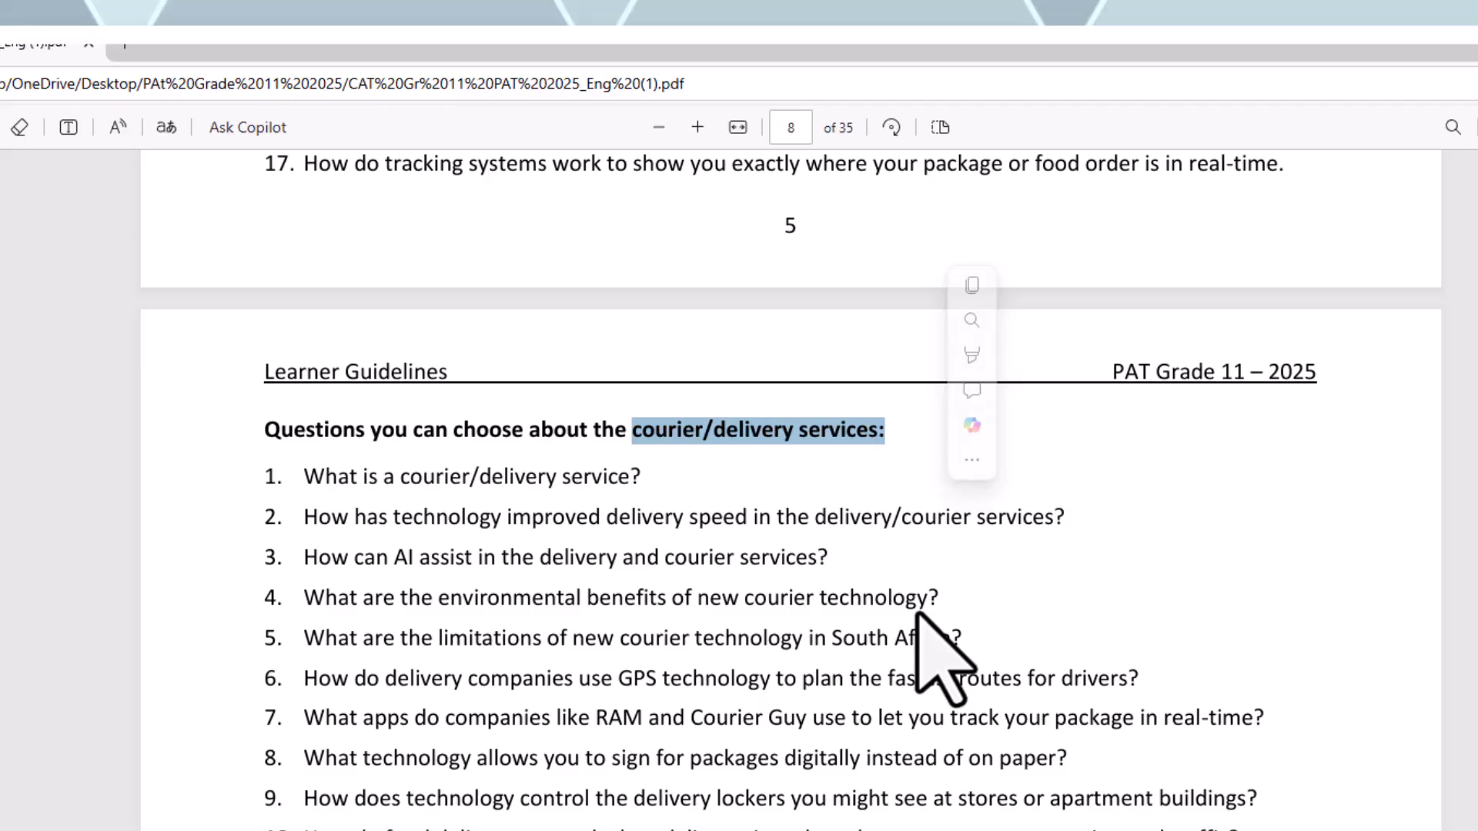
pyautogui.scroll(-1, 917, 627)
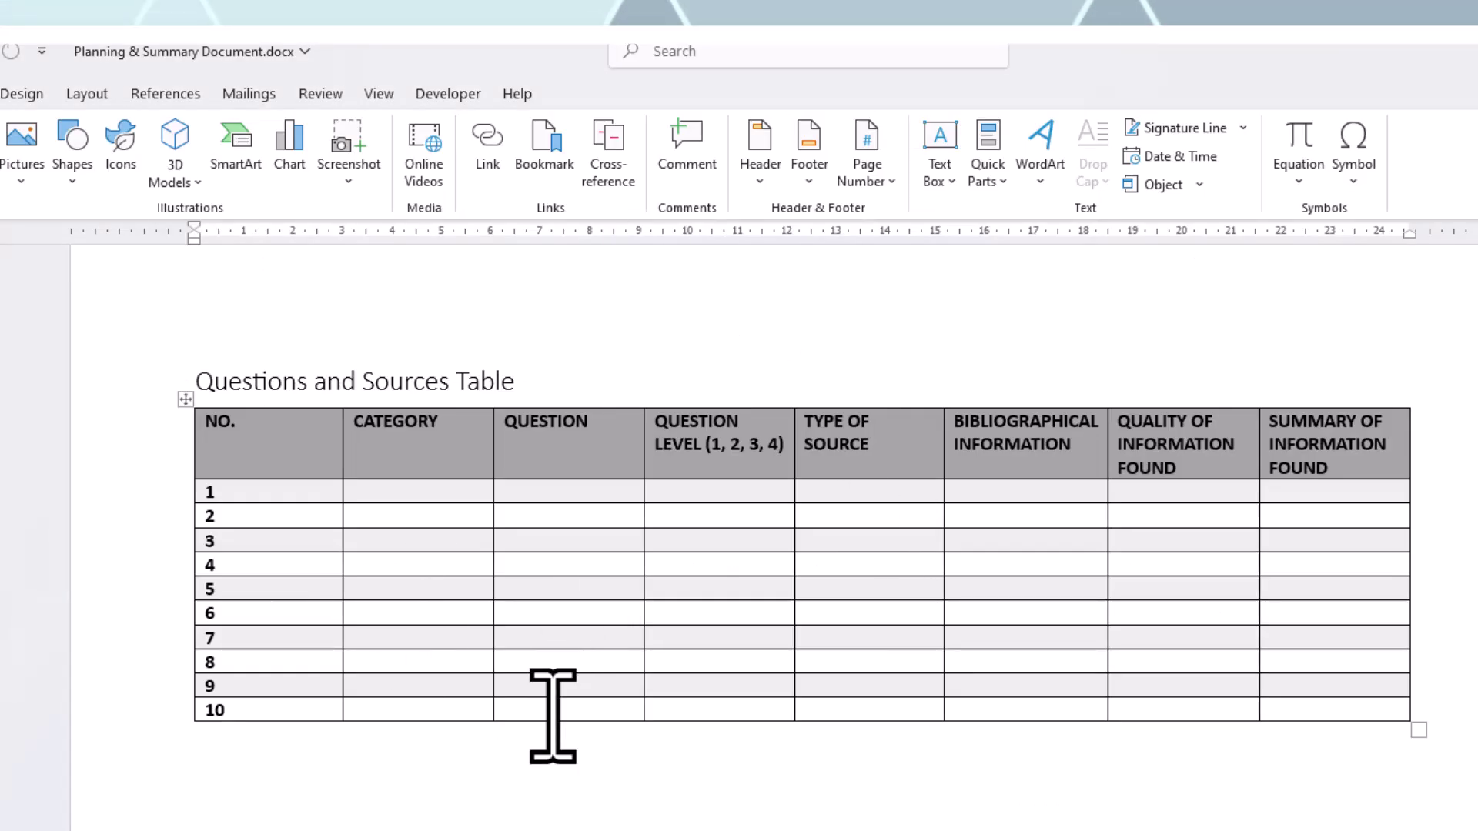
# - Check row 1's Category, Question and Question Level cells, then return to the guidelines PDF
pyautogui.click(413, 496)
pyautogui.click(529, 493)
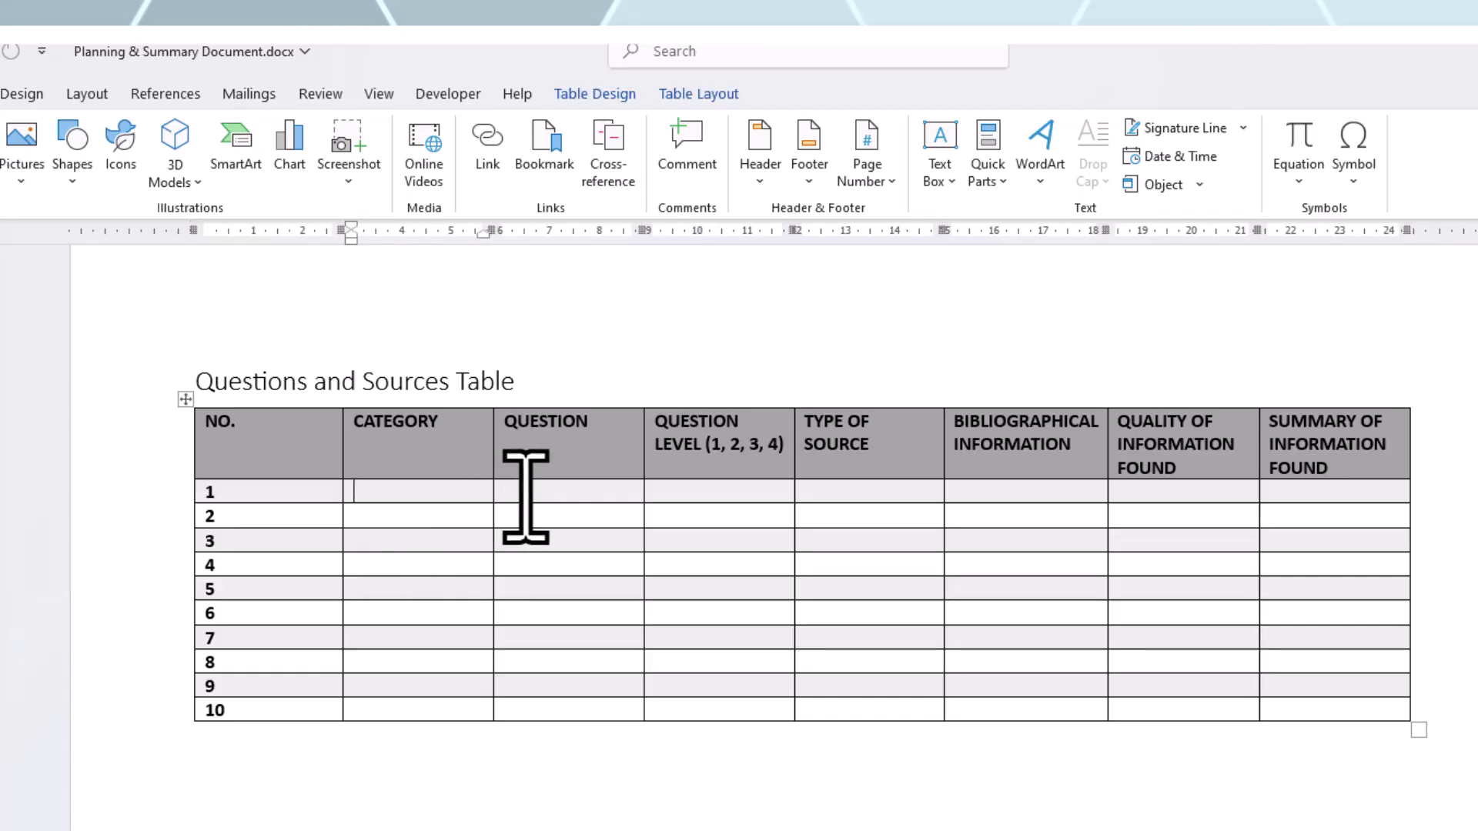
pyautogui.click(673, 492)
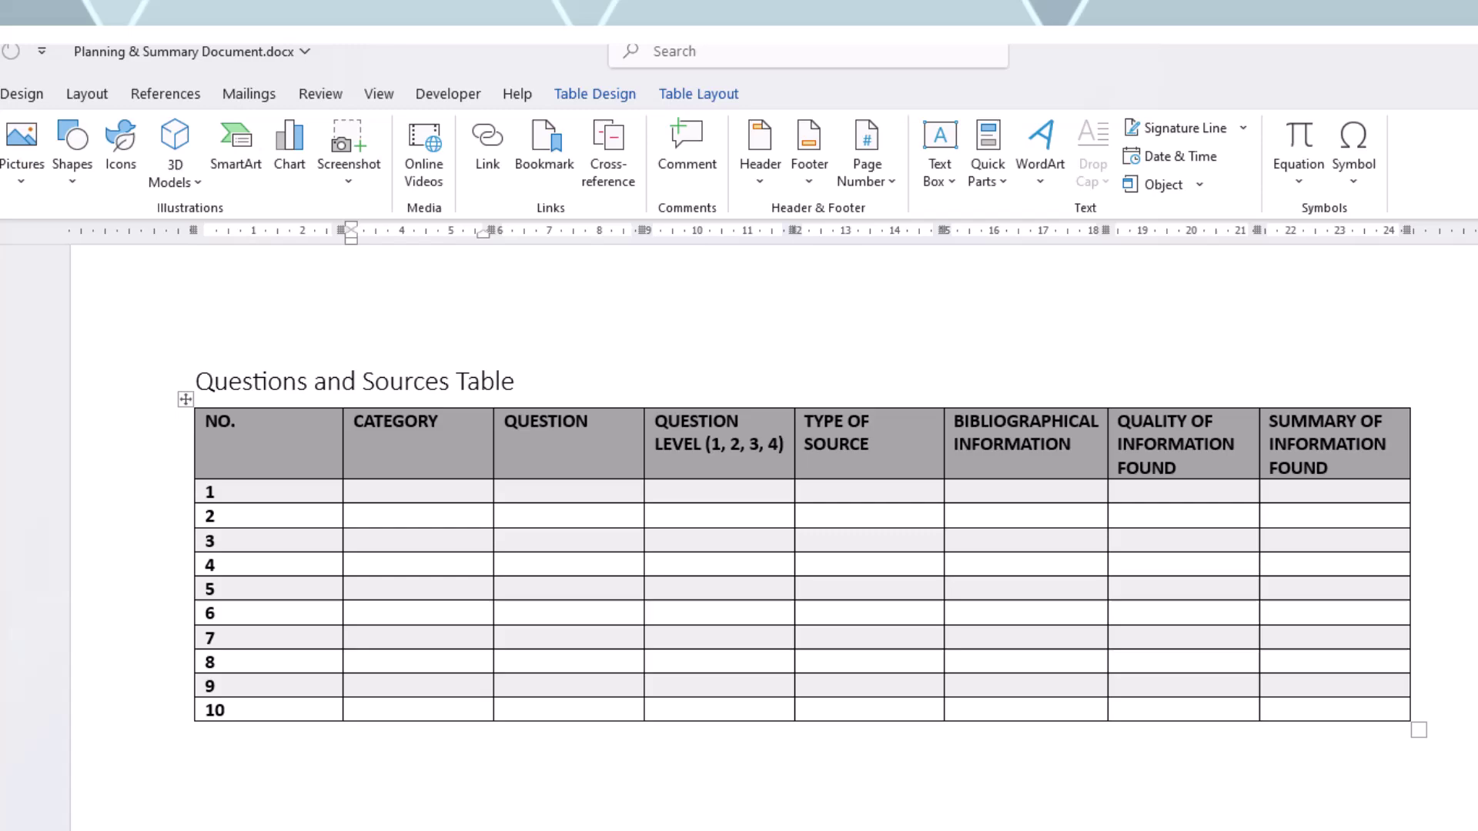
pyautogui.hotkey('alt', 'Tab')
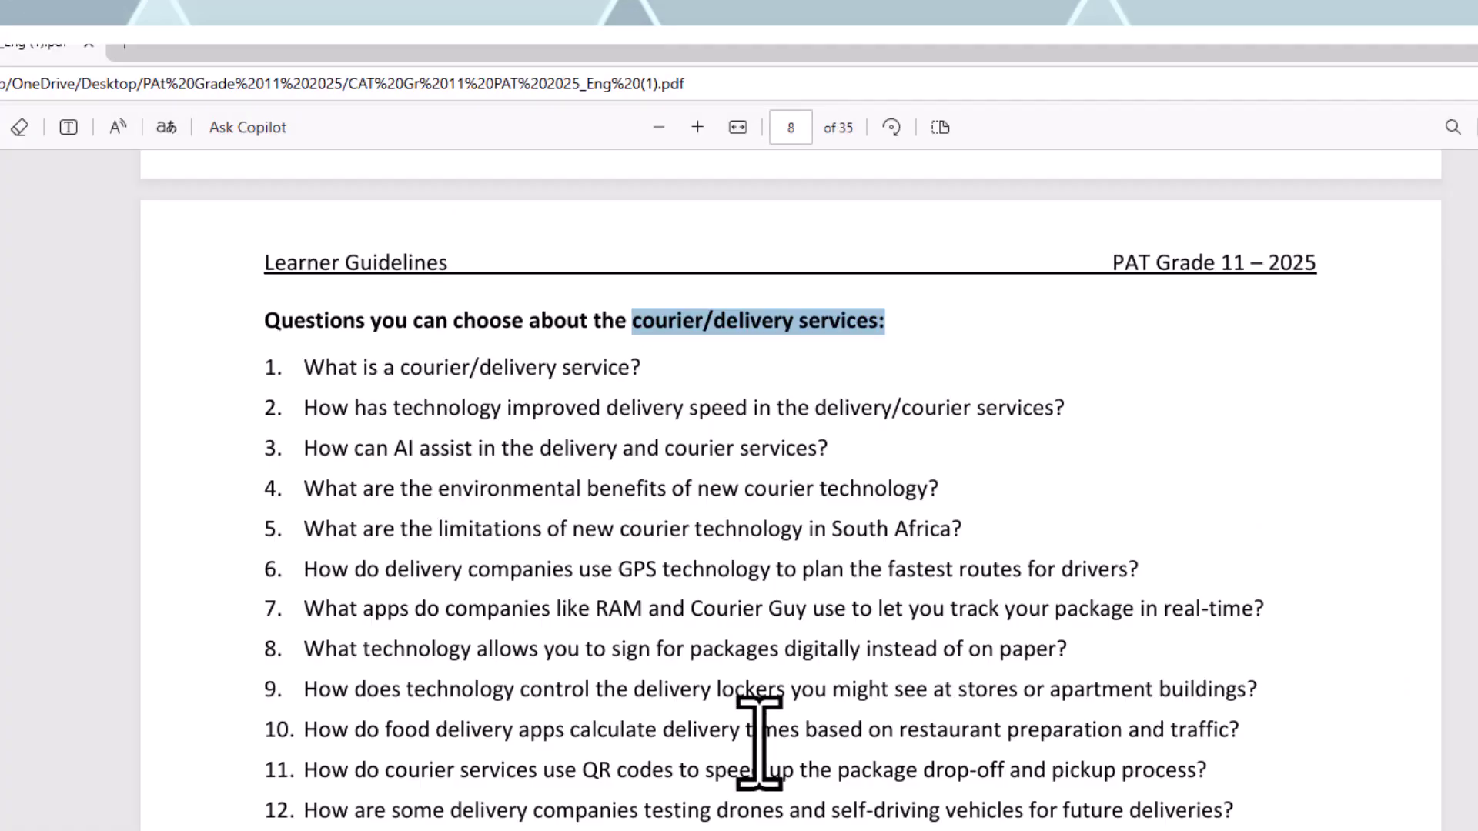
# - Scroll the PDF to page 11's Table 3 website bibliographical information example
pyautogui.scroll(-20, 758, 743)
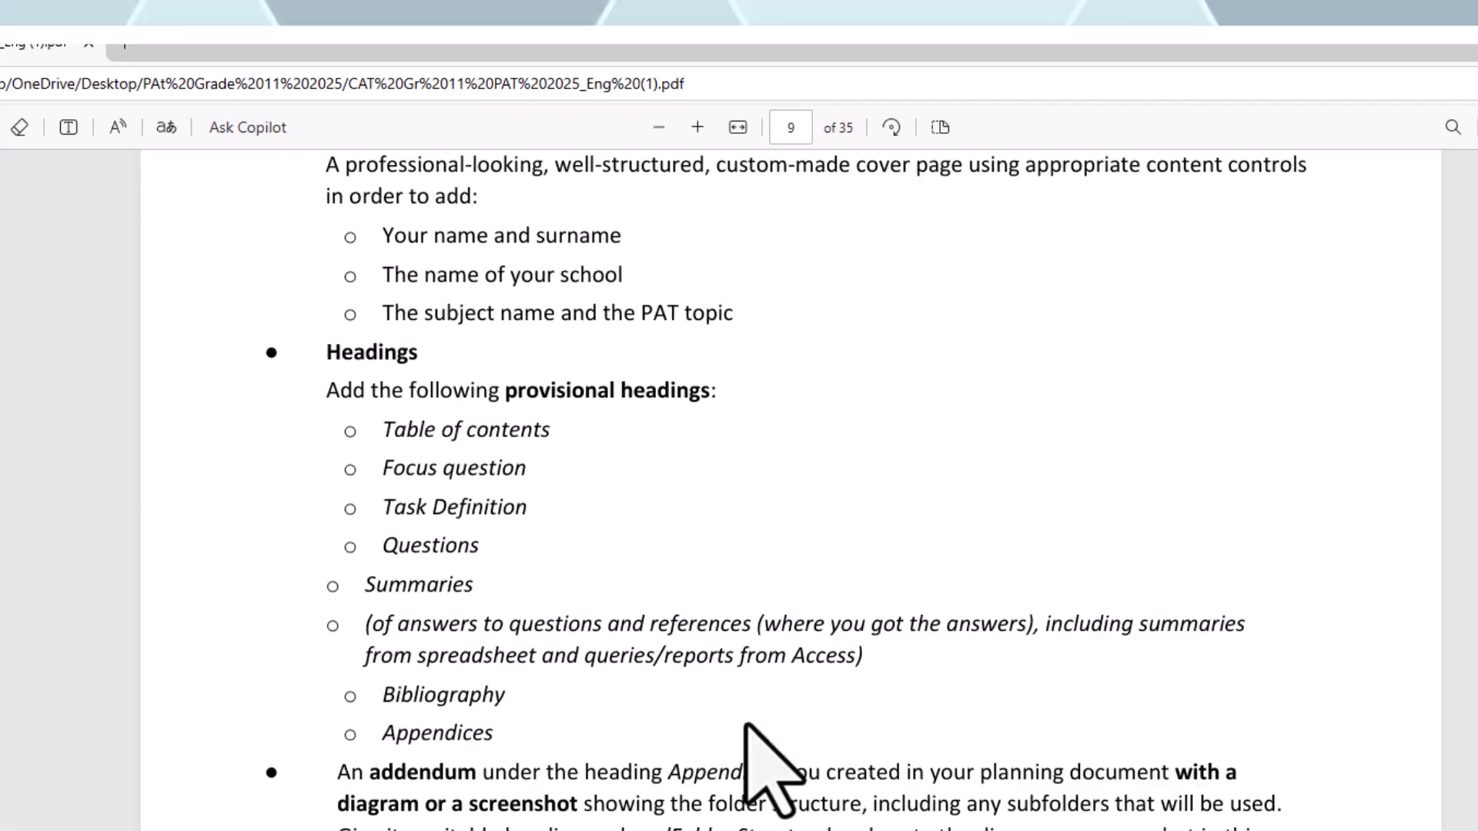
pyautogui.scroll(-15, 746, 727)
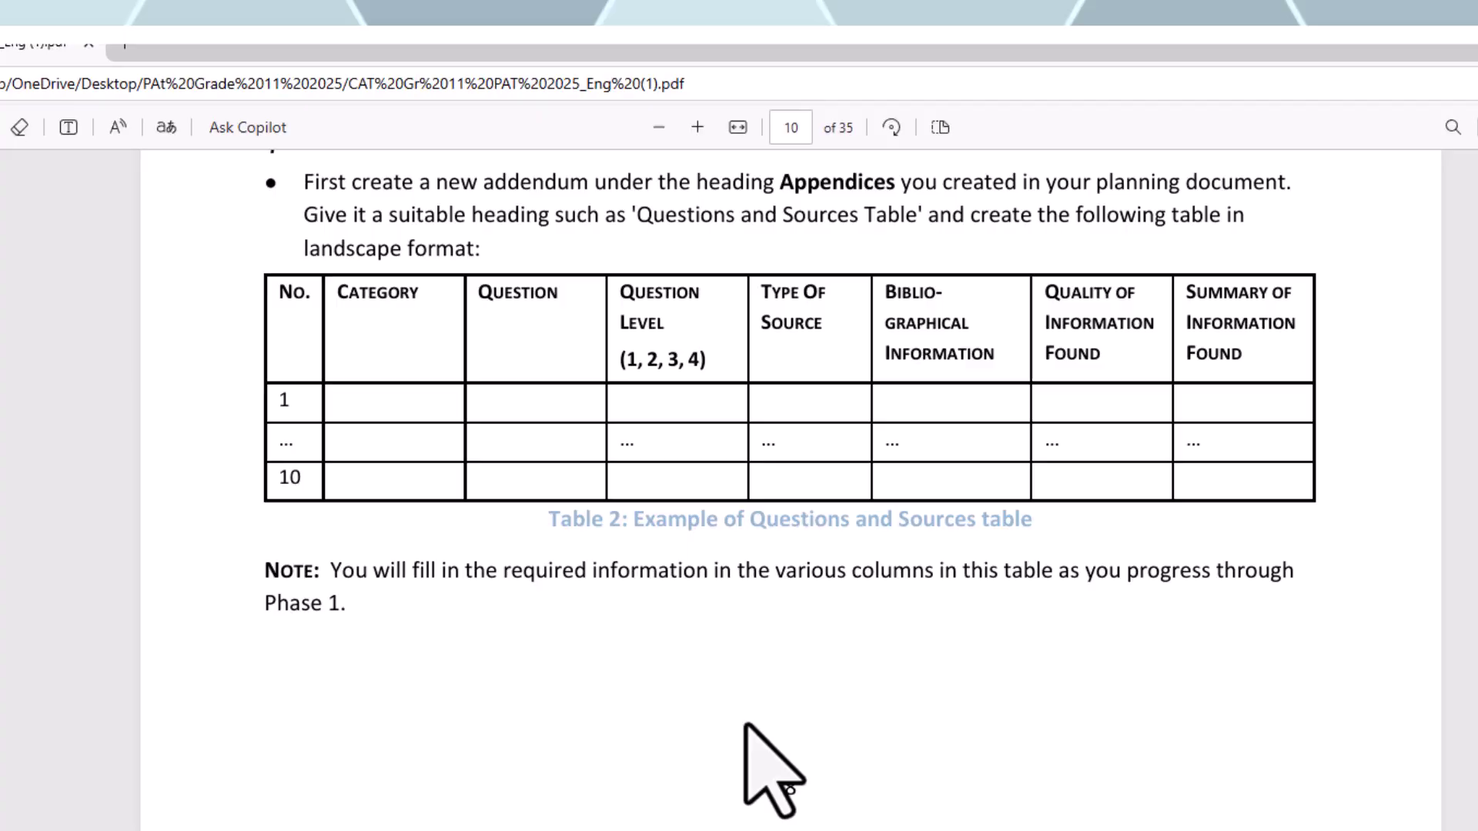
pyautogui.scroll(3, 745, 725)
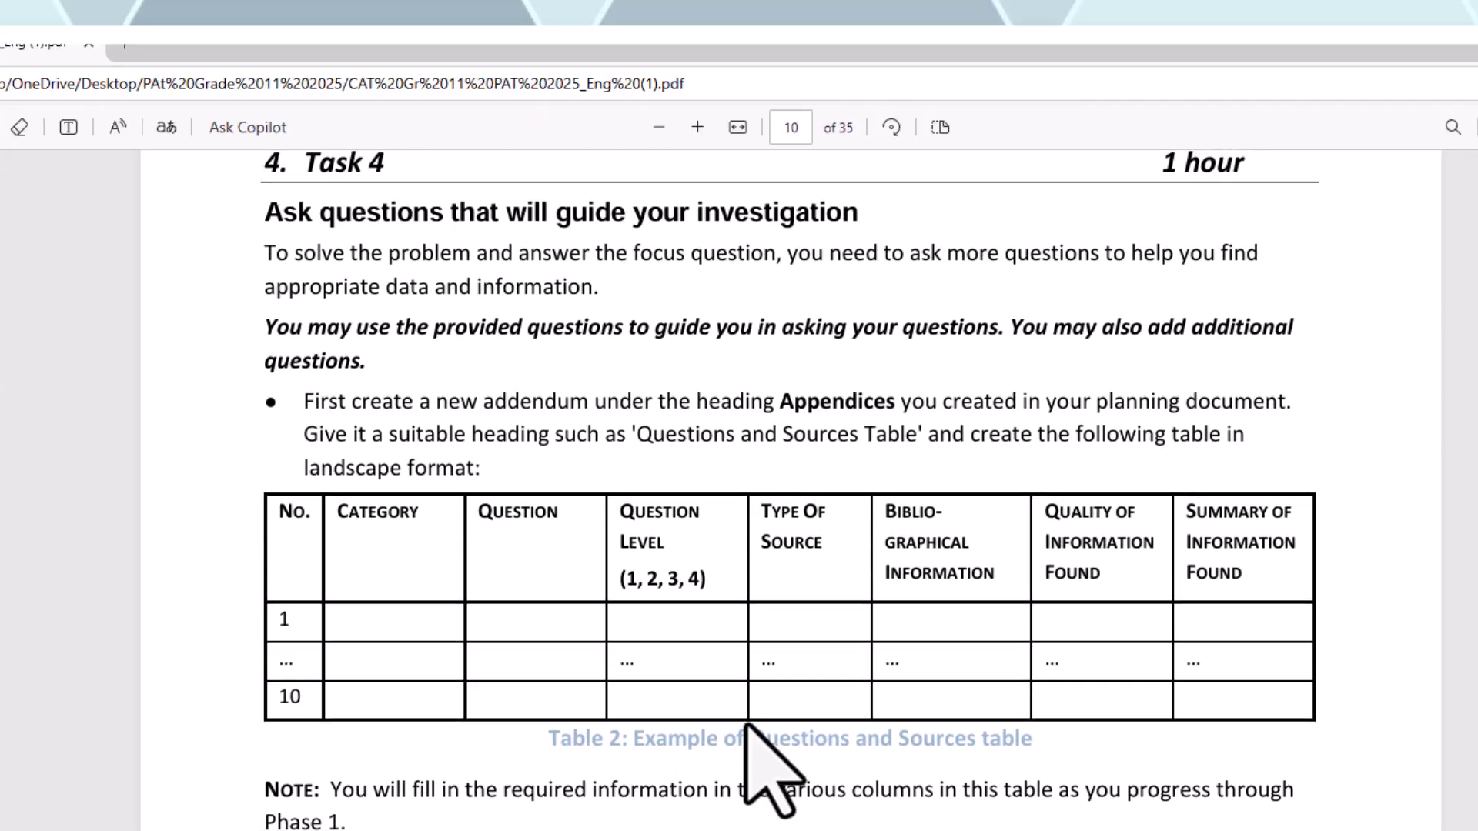
pyautogui.scroll(2, 745, 725)
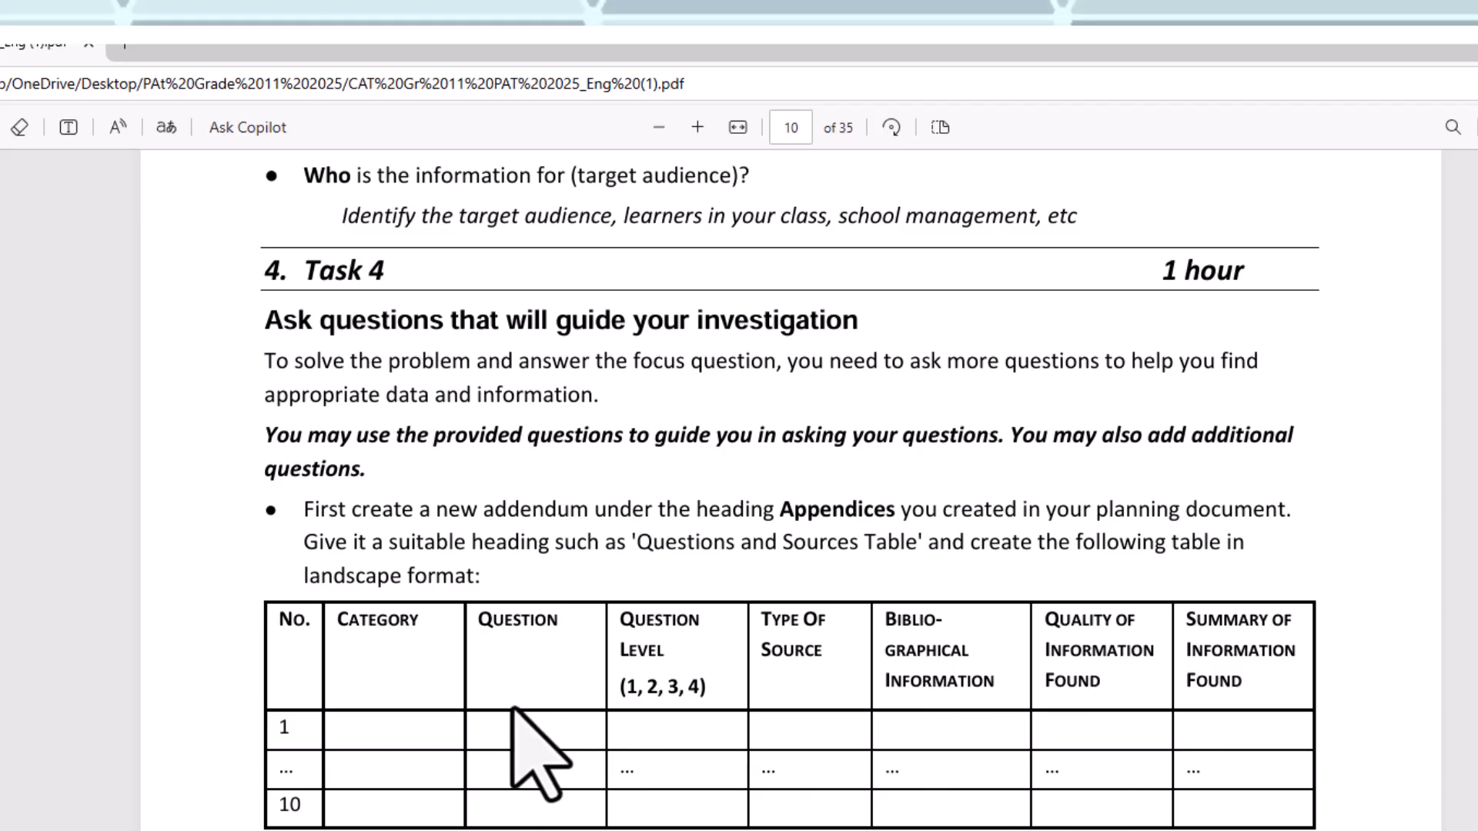
pyautogui.scroll(-7, 1235, 688)
pyautogui.scroll(-2, 1238, 691)
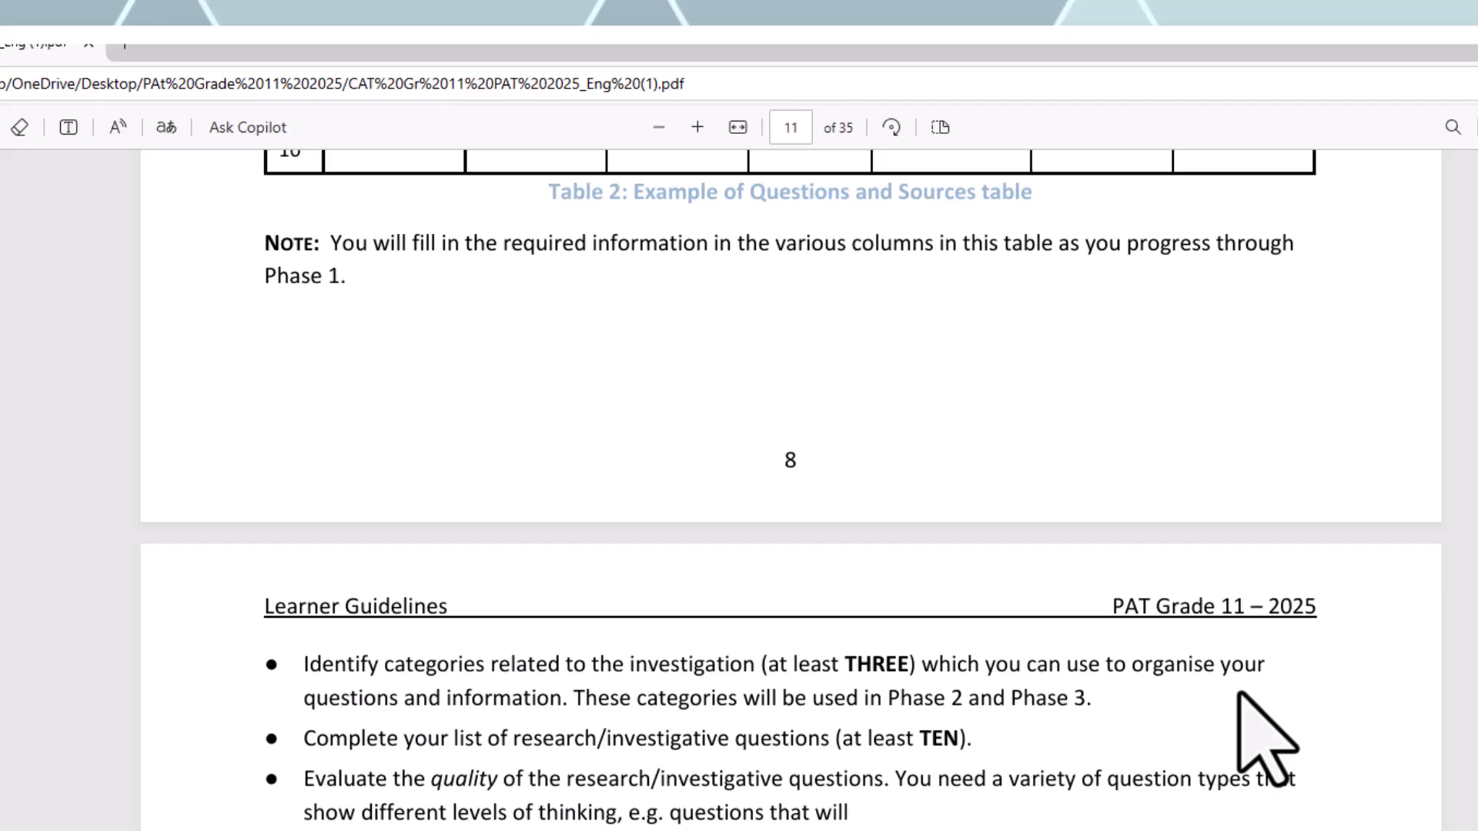
pyautogui.scroll(-2, 1238, 691)
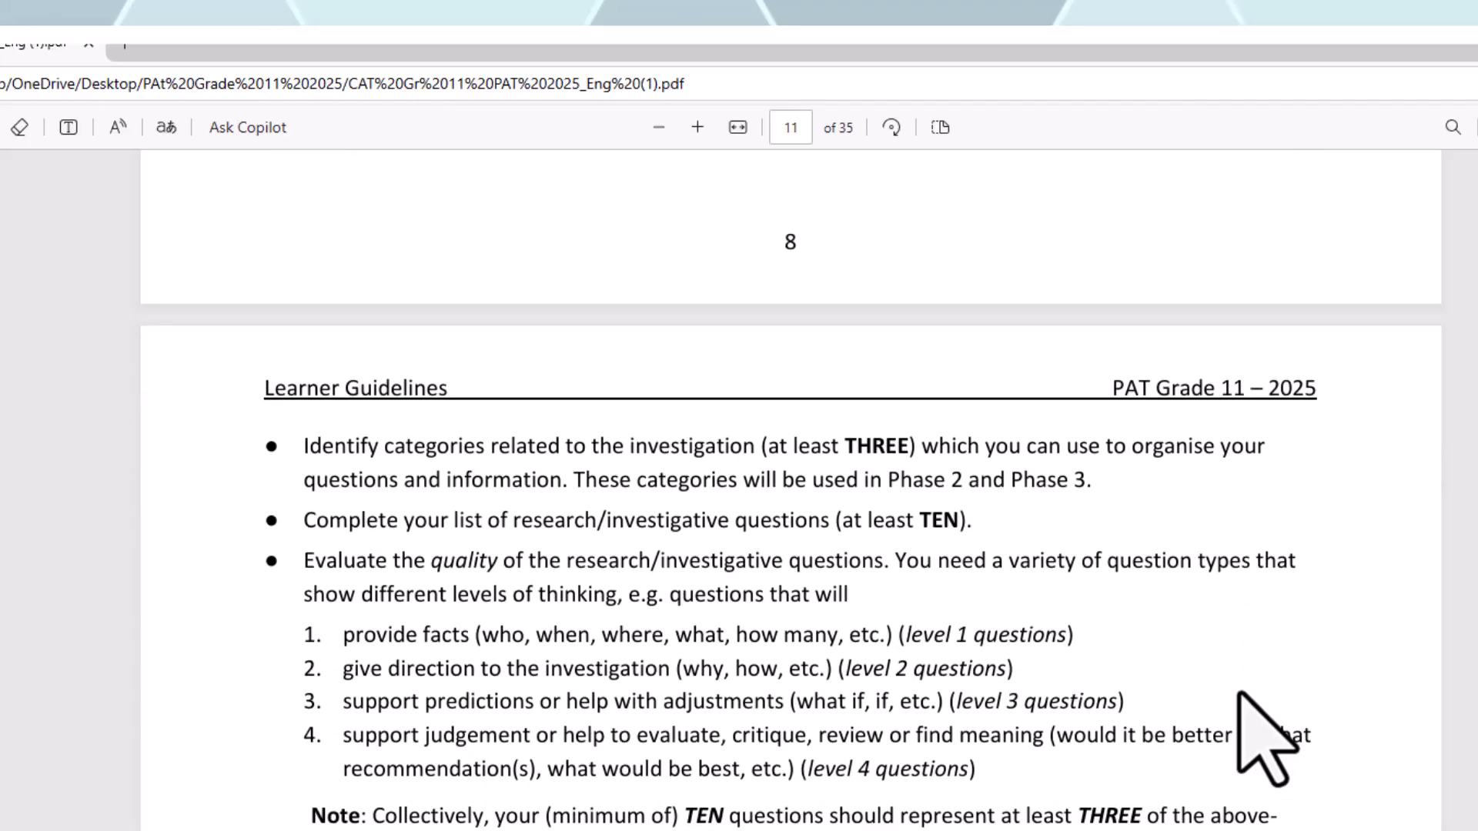
pyautogui.scroll(-10, 1238, 691)
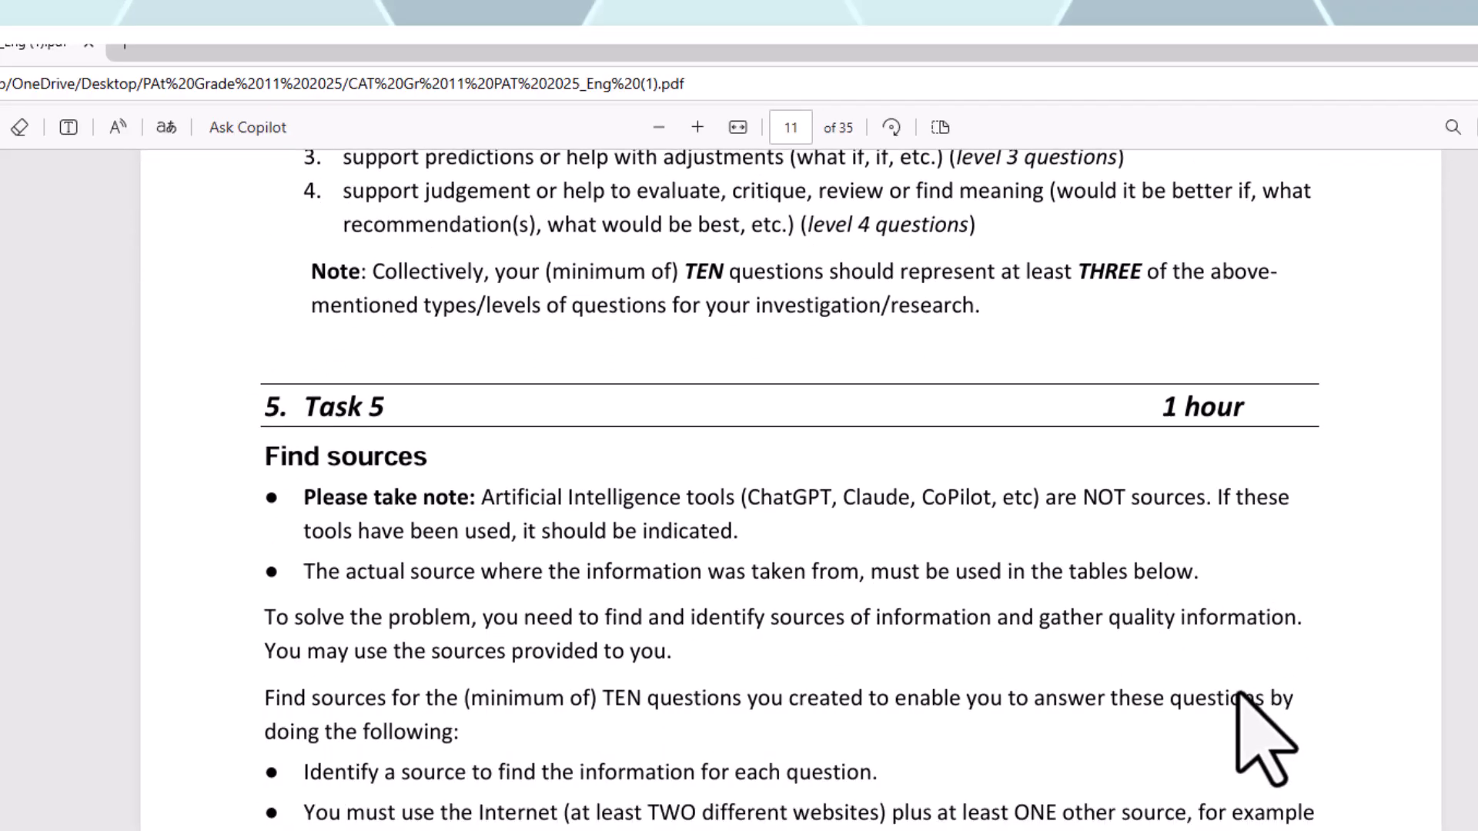
pyautogui.scroll(-3, 1237, 691)
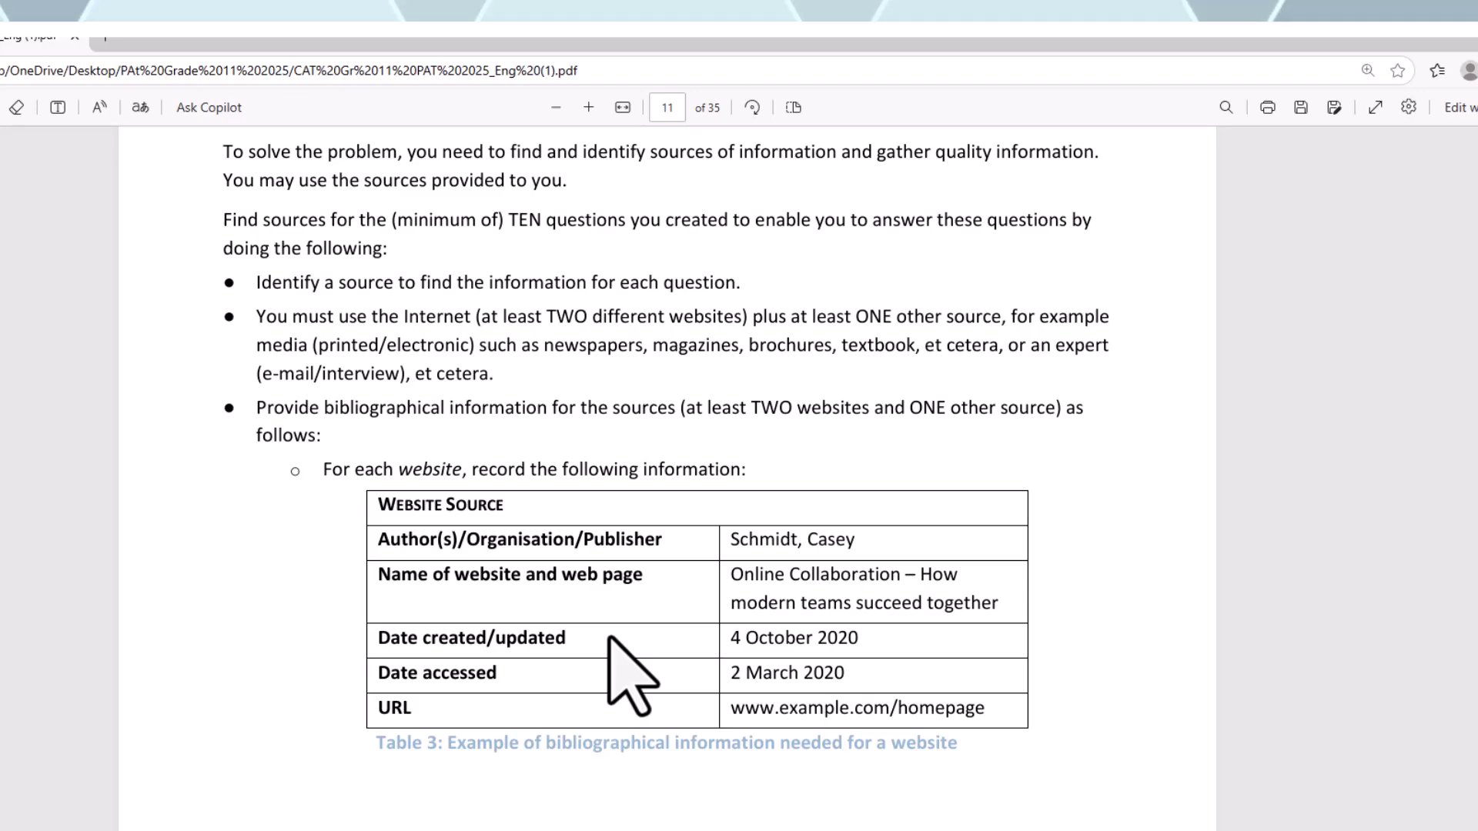
# - Highlight the Find sources instruction to record each website's details
pyautogui.scroll(-1, 669, 659)
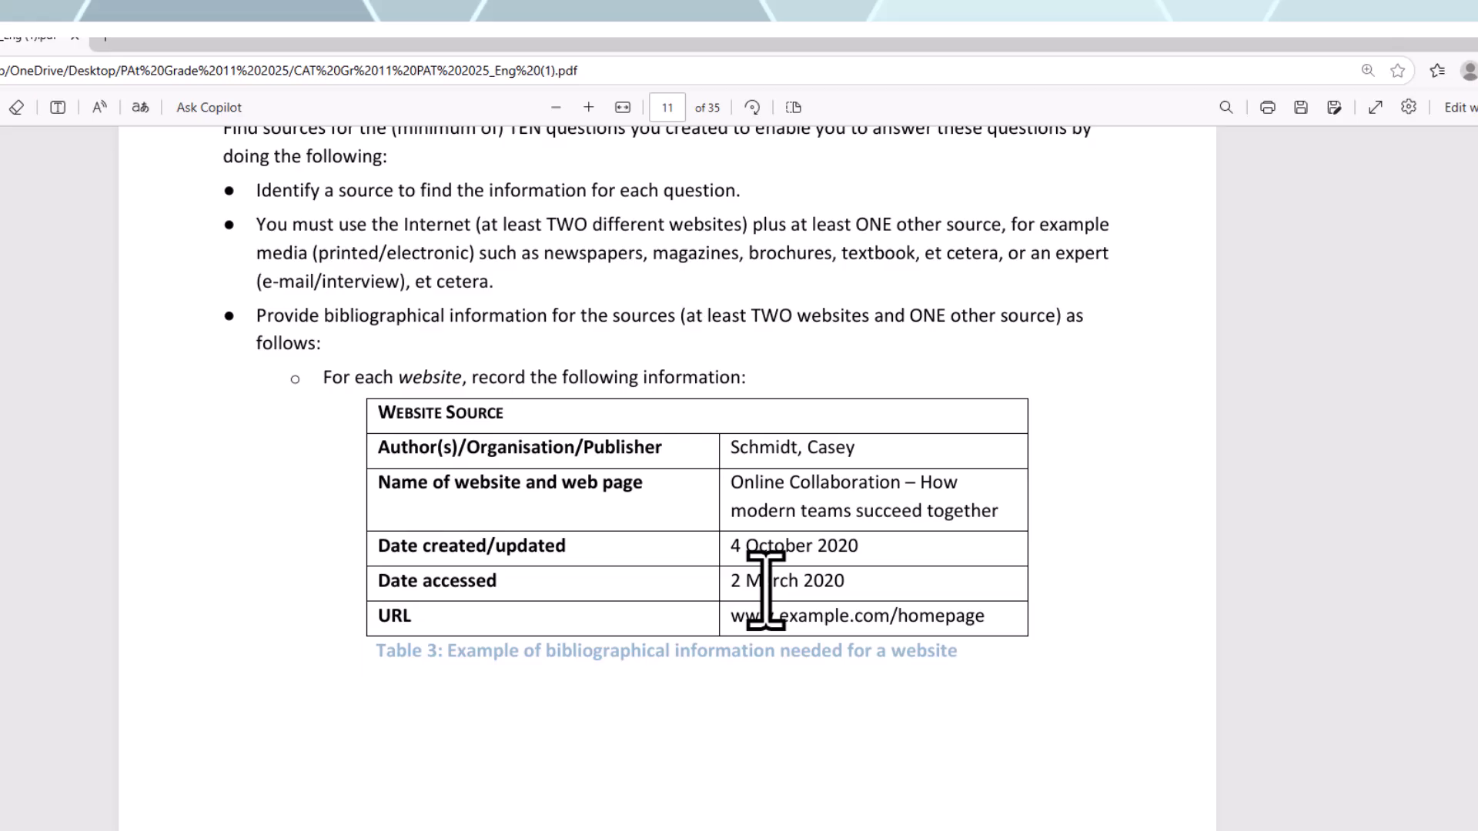
pyautogui.scroll(-6, 766, 589)
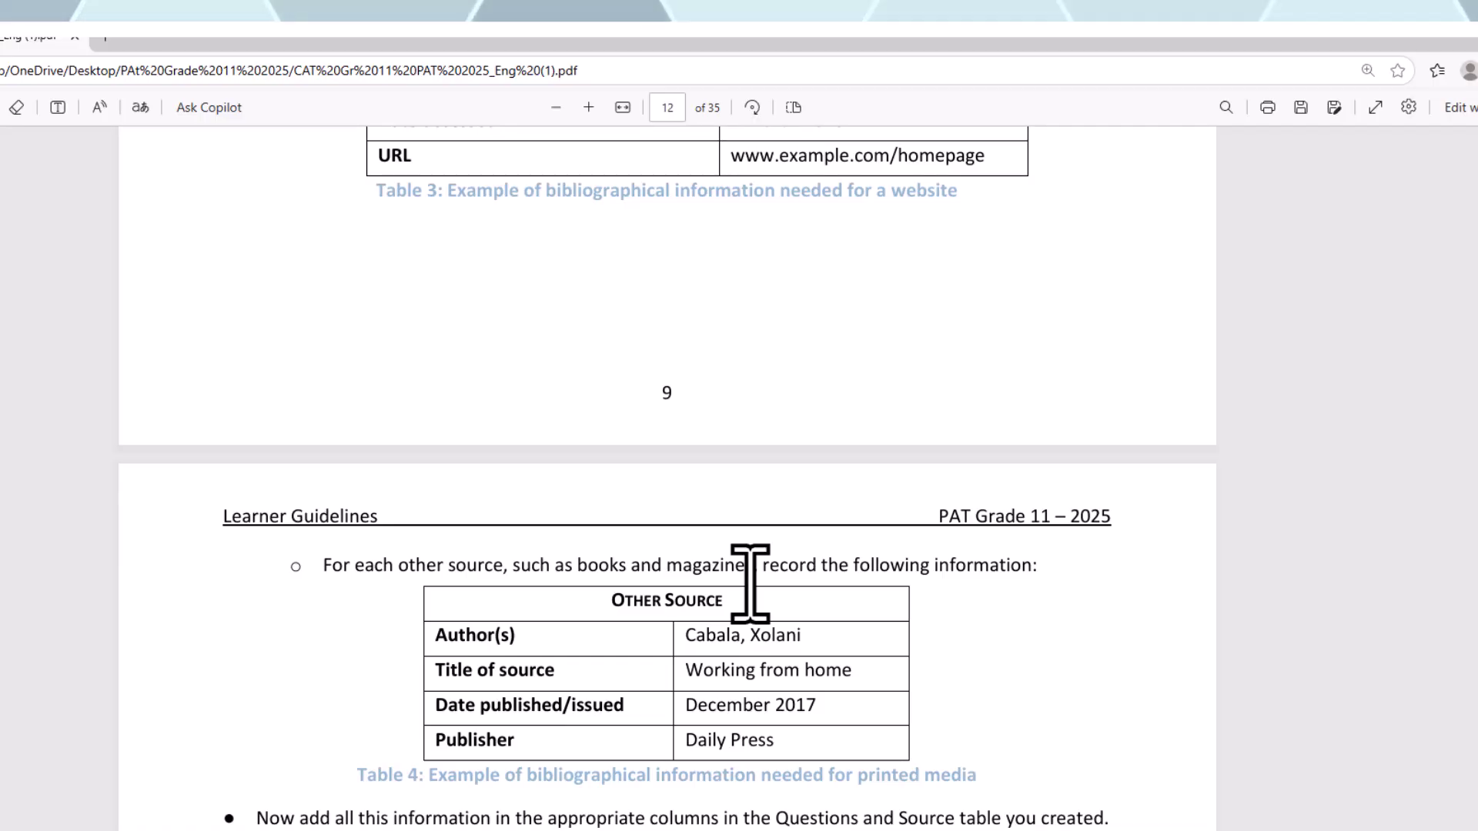
pyautogui.scroll(6, 729, 284)
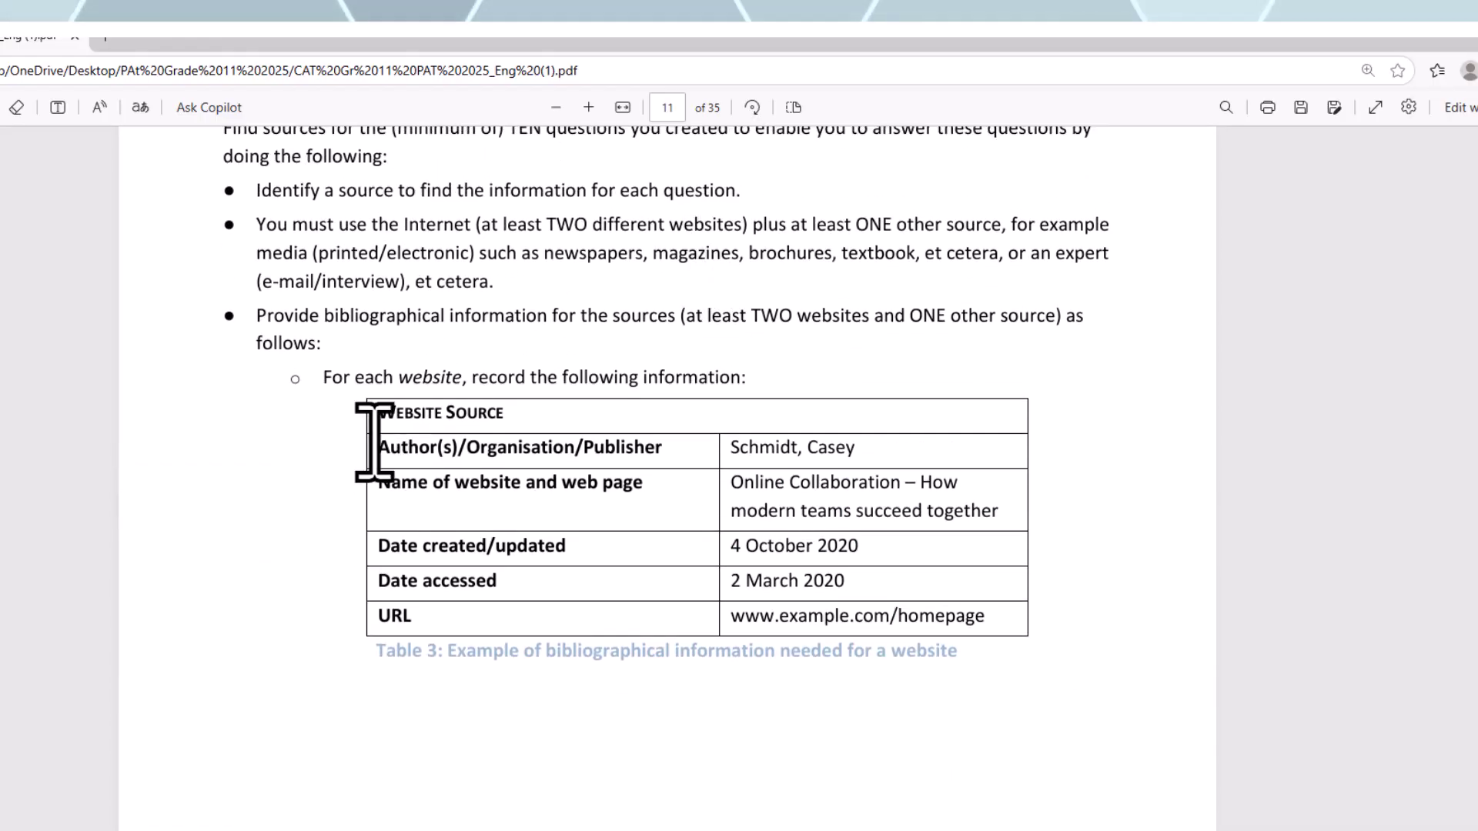
pyautogui.moveTo(375, 377); pyautogui.dragTo(558, 385)
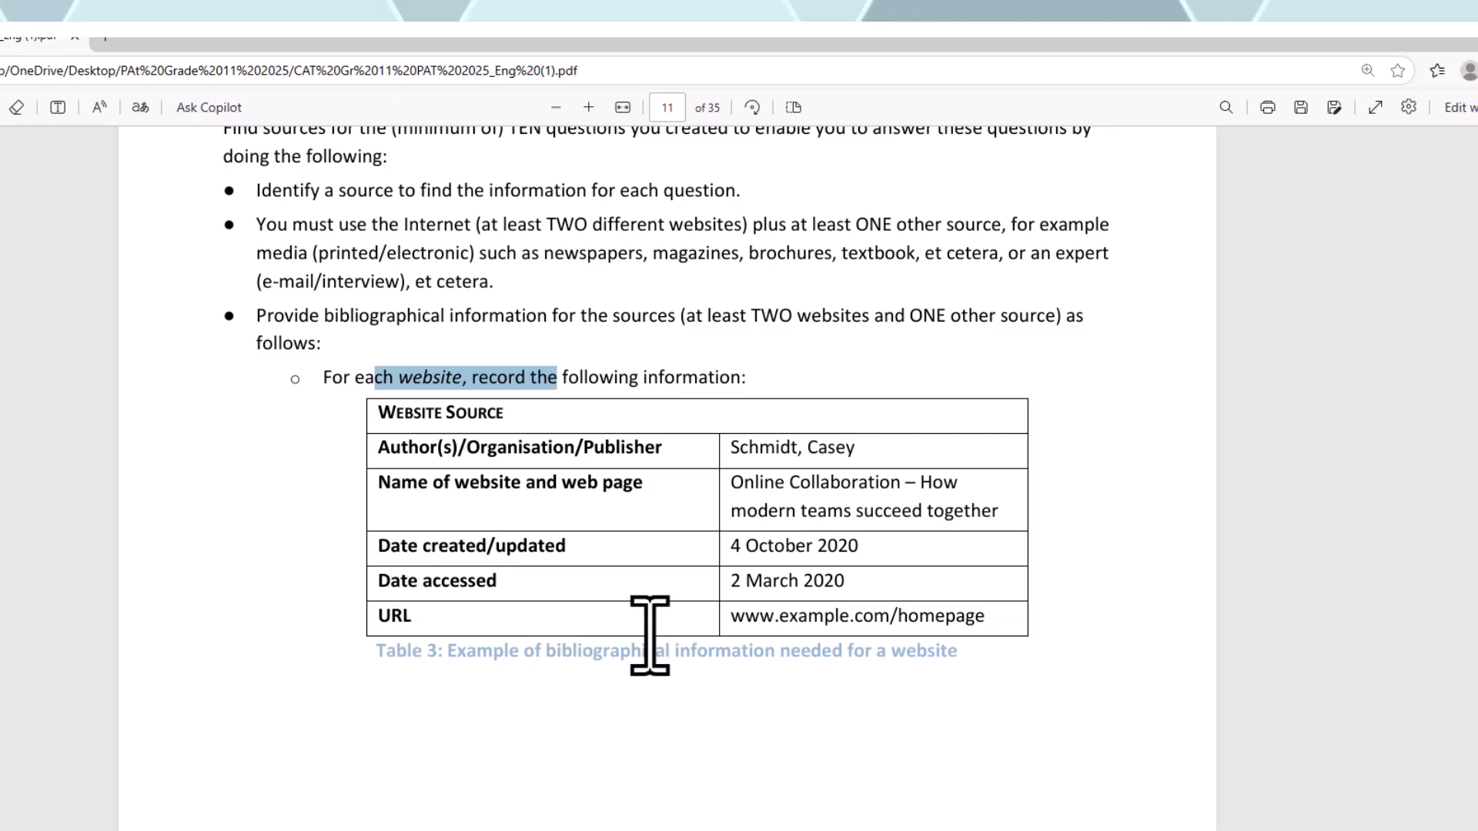
# - Highlight the requirements: ten questions, a source per question, Internet use, and ONE other source
pyautogui.scroll(-1, 648, 635)
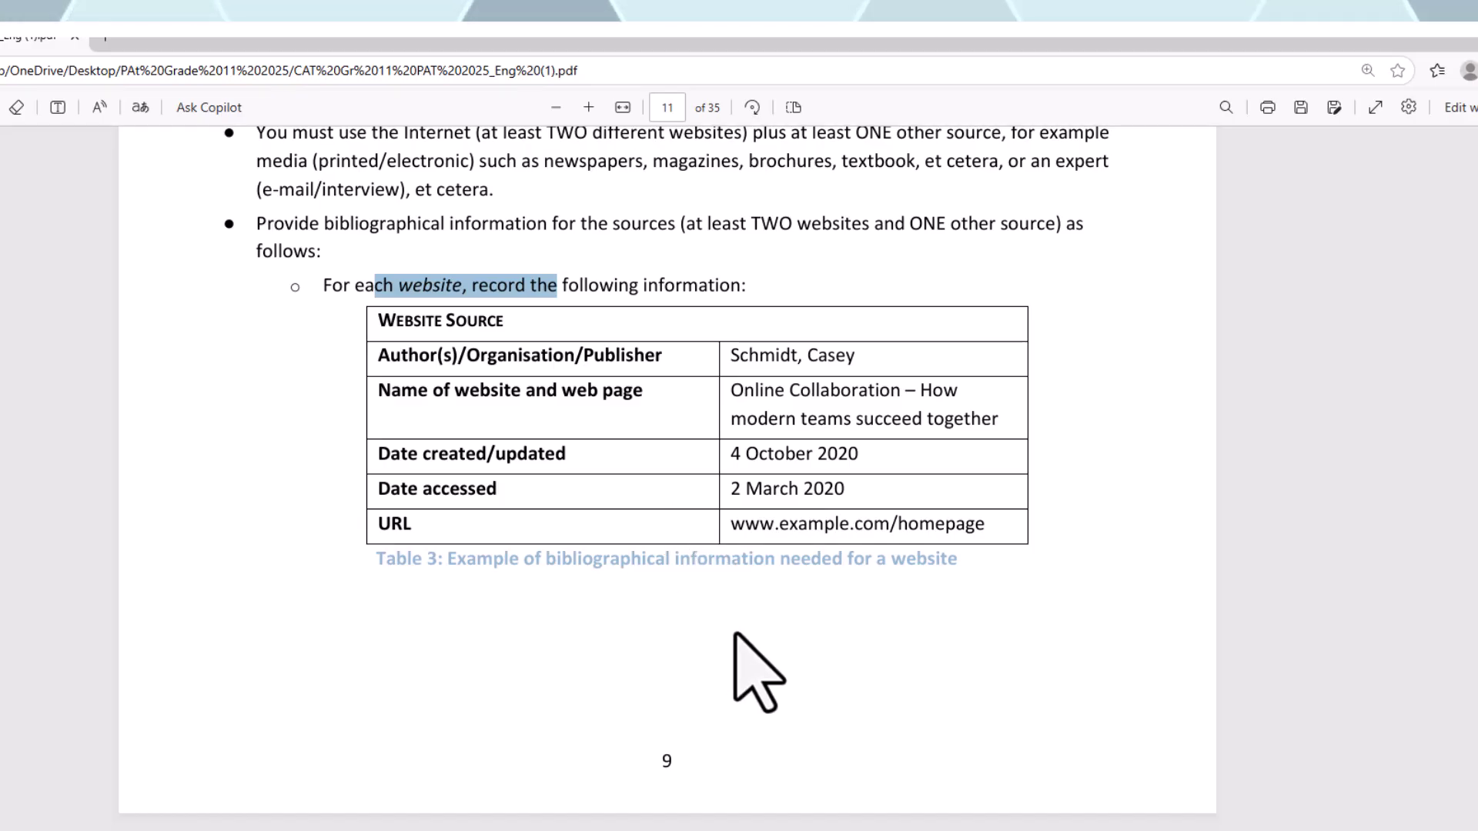
pyautogui.scroll(3, 735, 634)
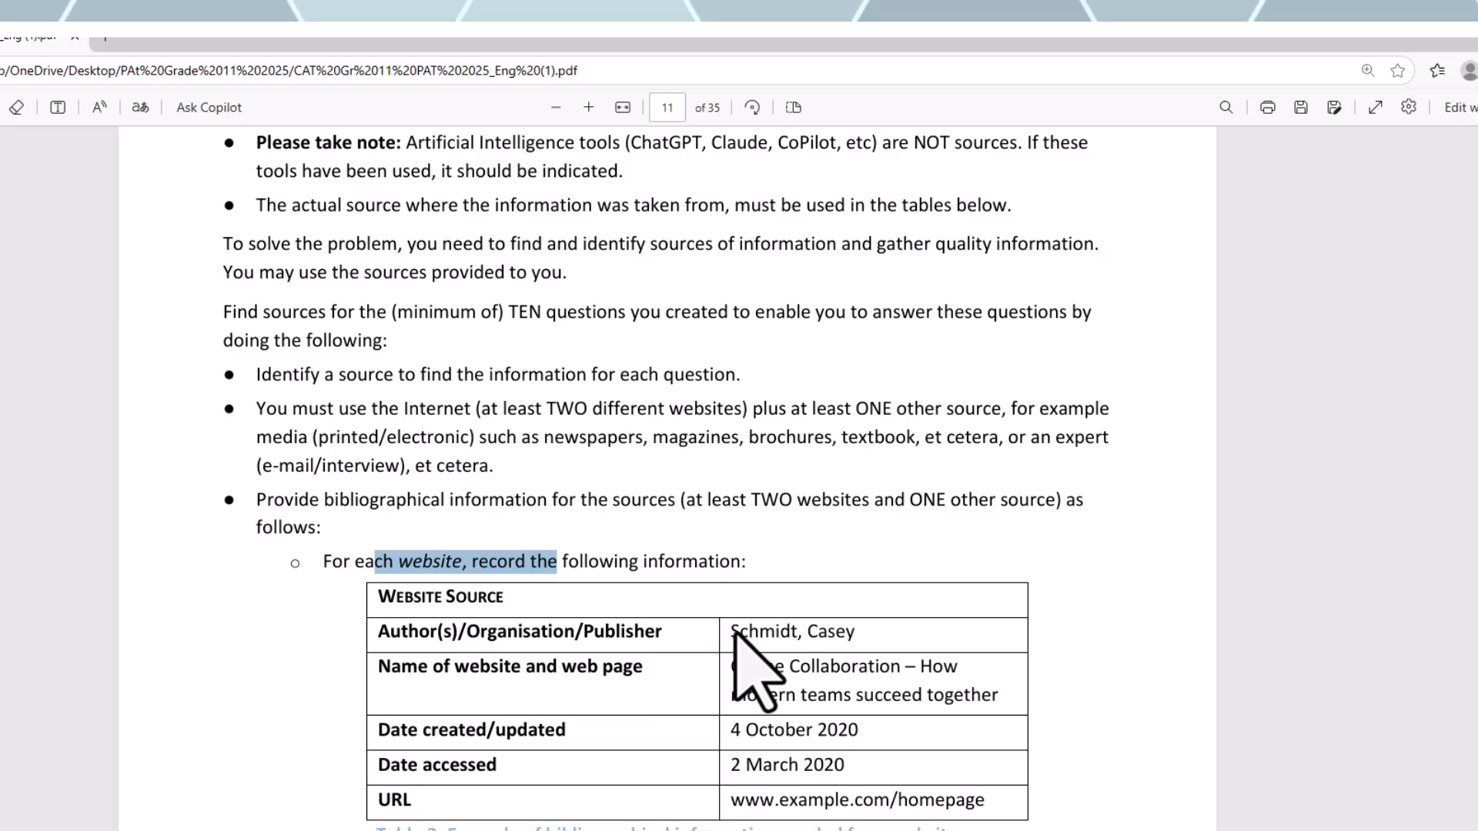
pyautogui.scroll(1, 735, 633)
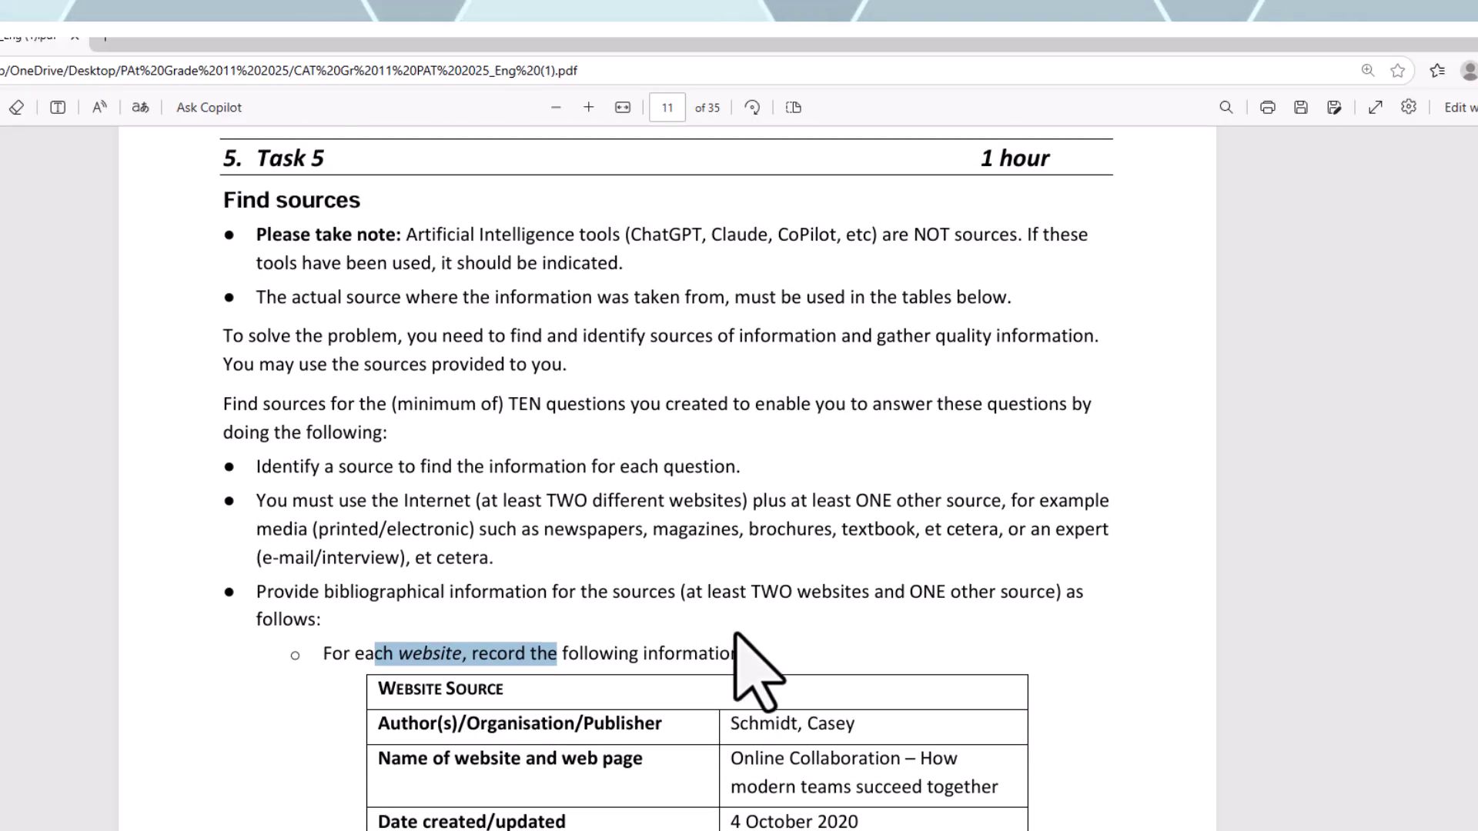
pyautogui.scroll(-1, 735, 635)
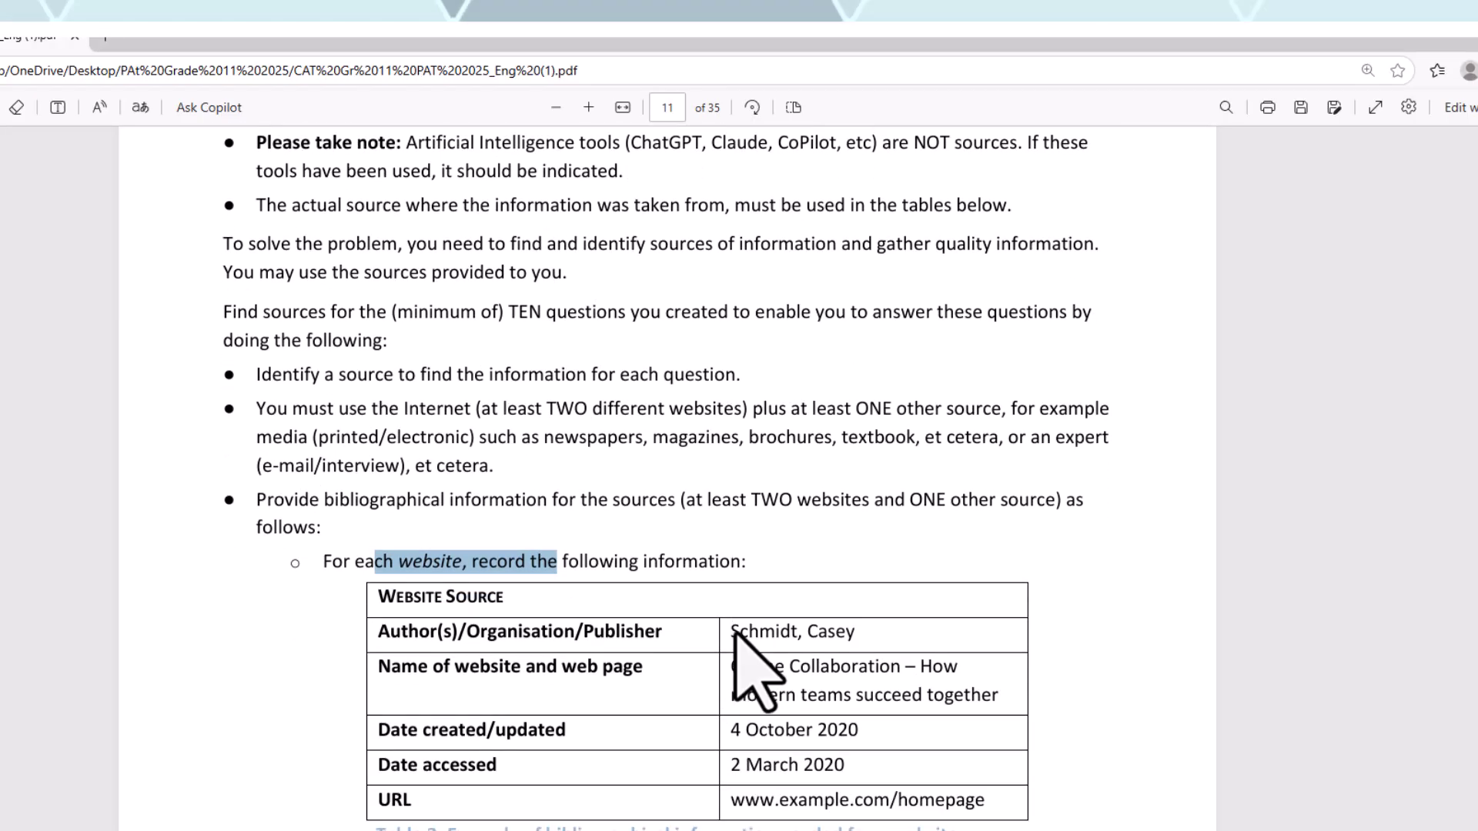
pyautogui.scroll(1, 751, 670)
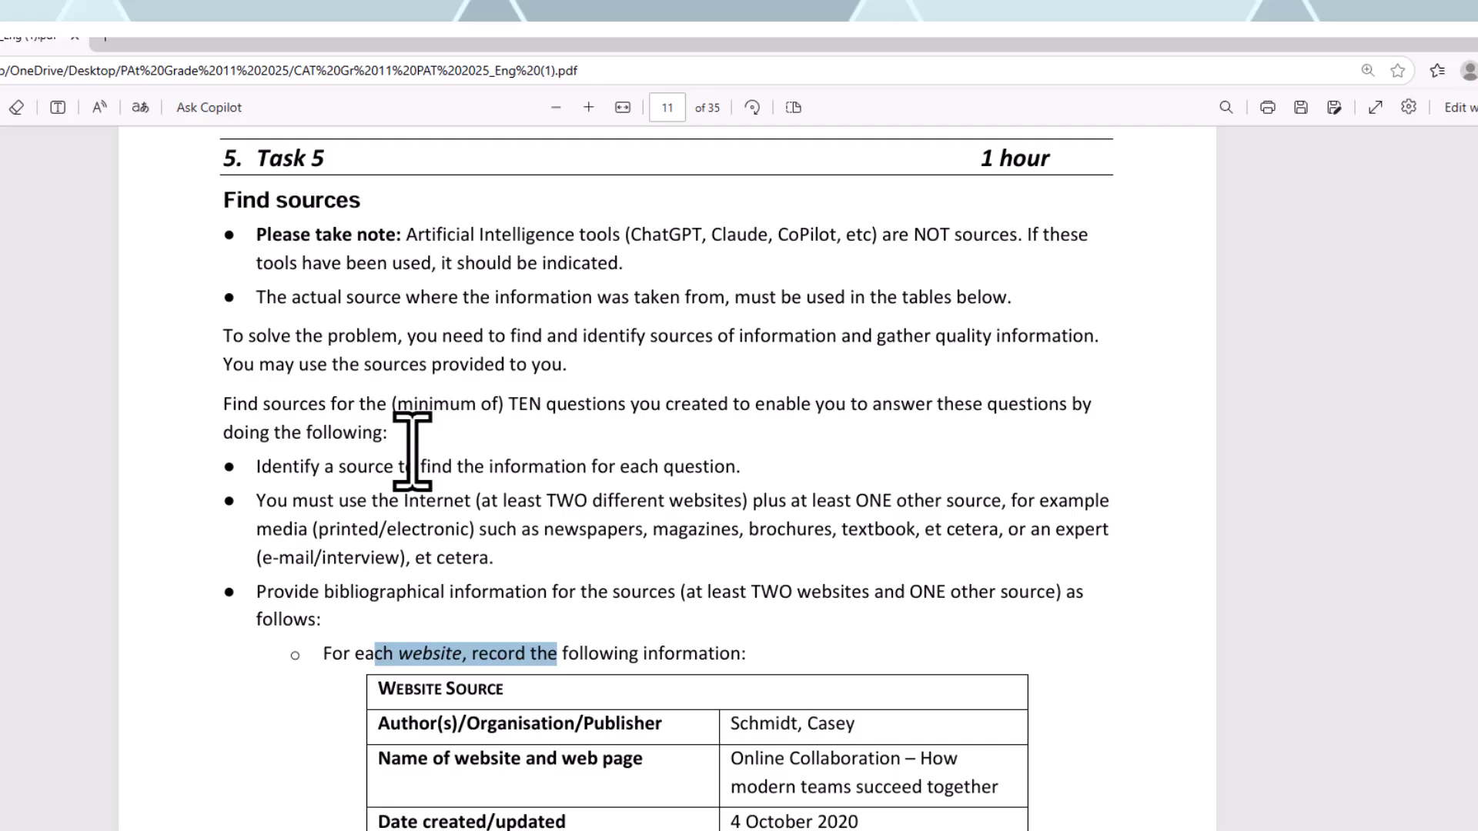
pyautogui.click(395, 407)
pyautogui.moveTo(395, 407); pyautogui.dragTo(626, 412)
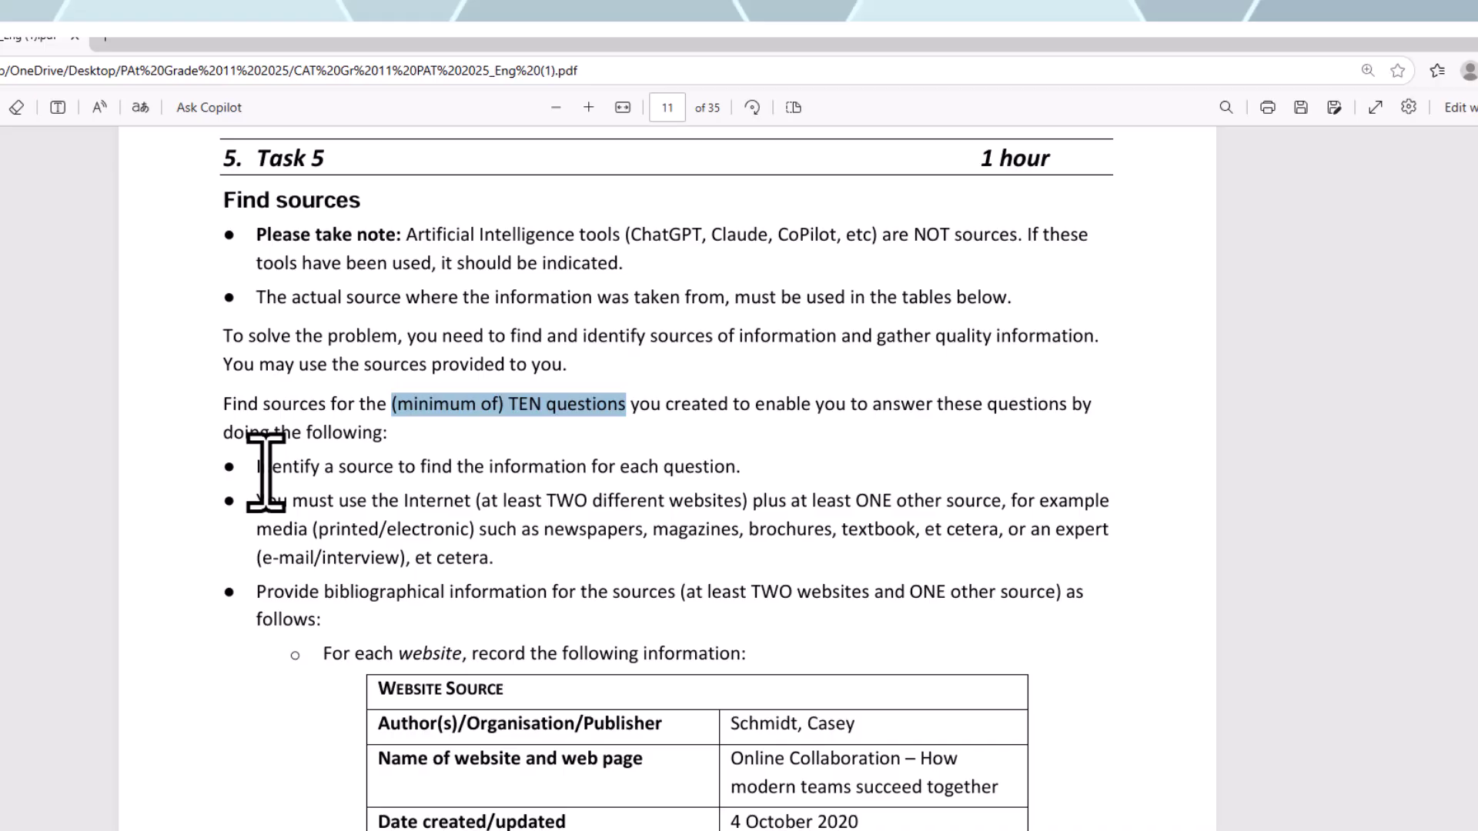
pyautogui.moveTo(262, 468); pyautogui.dragTo(738, 486)
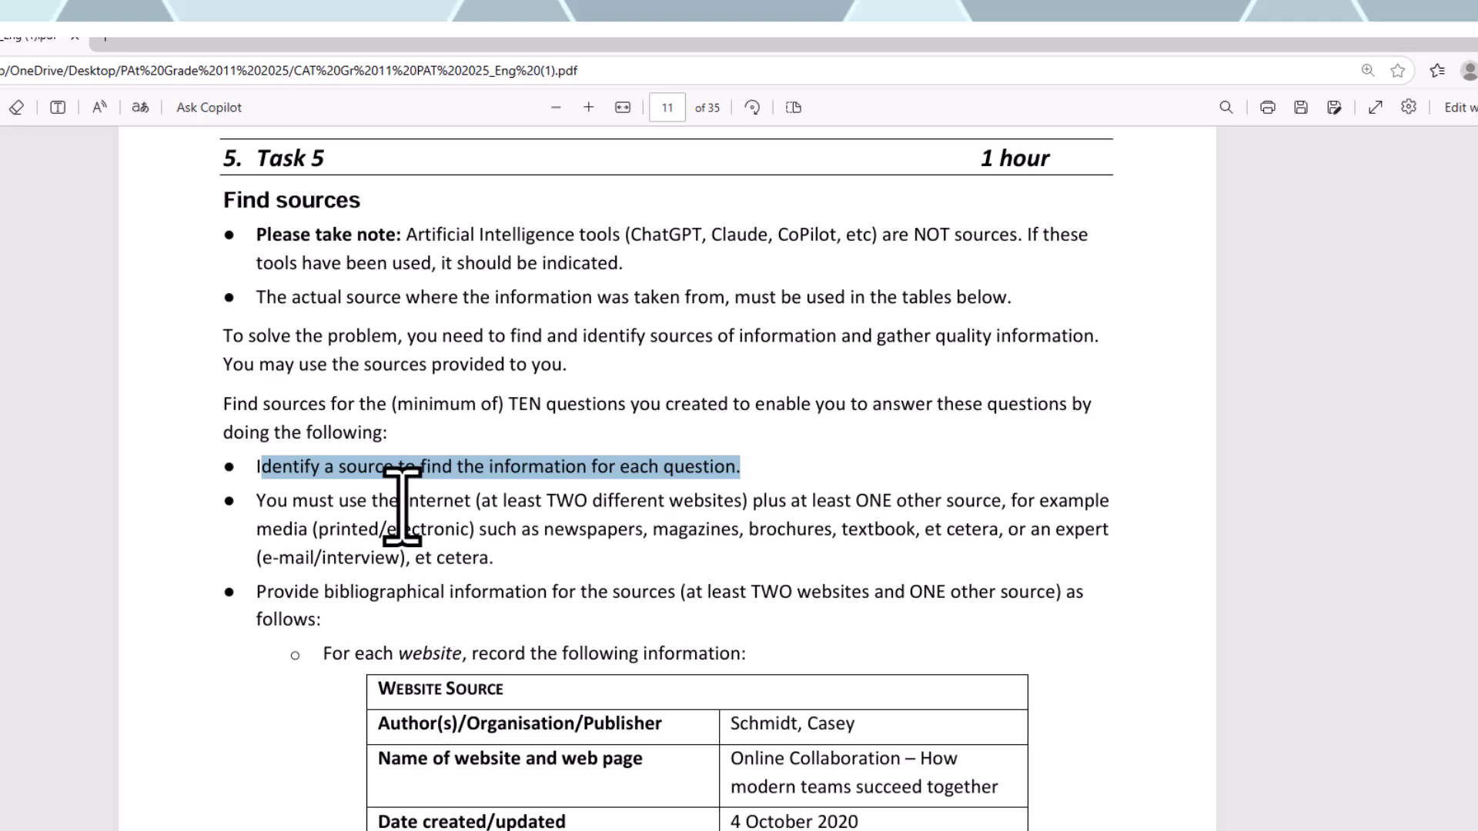
pyautogui.moveTo(401, 501); pyautogui.dragTo(669, 508)
pyautogui.click(561, 588)
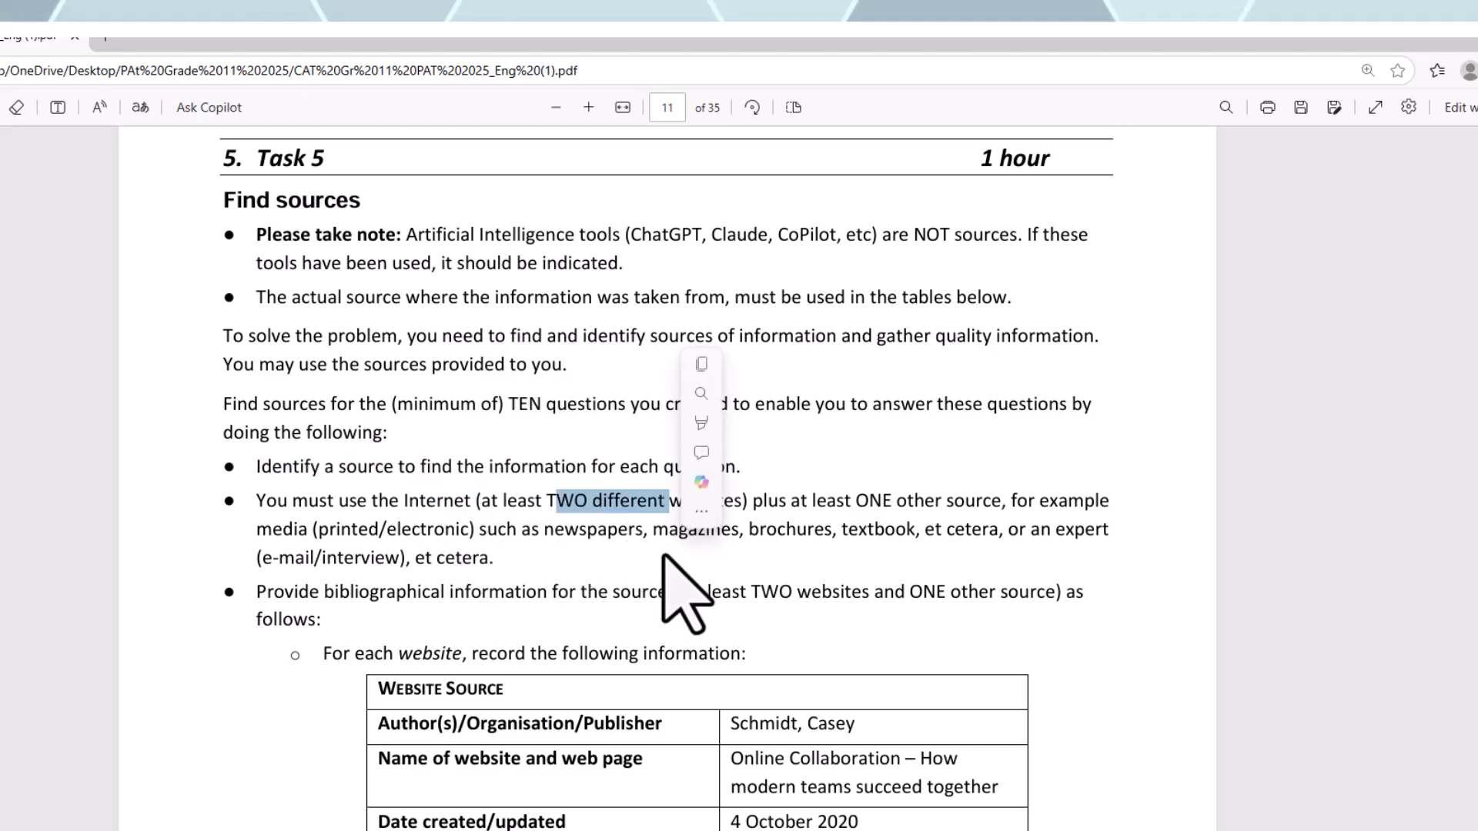
pyautogui.moveTo(856, 501); pyautogui.dragTo(984, 502)
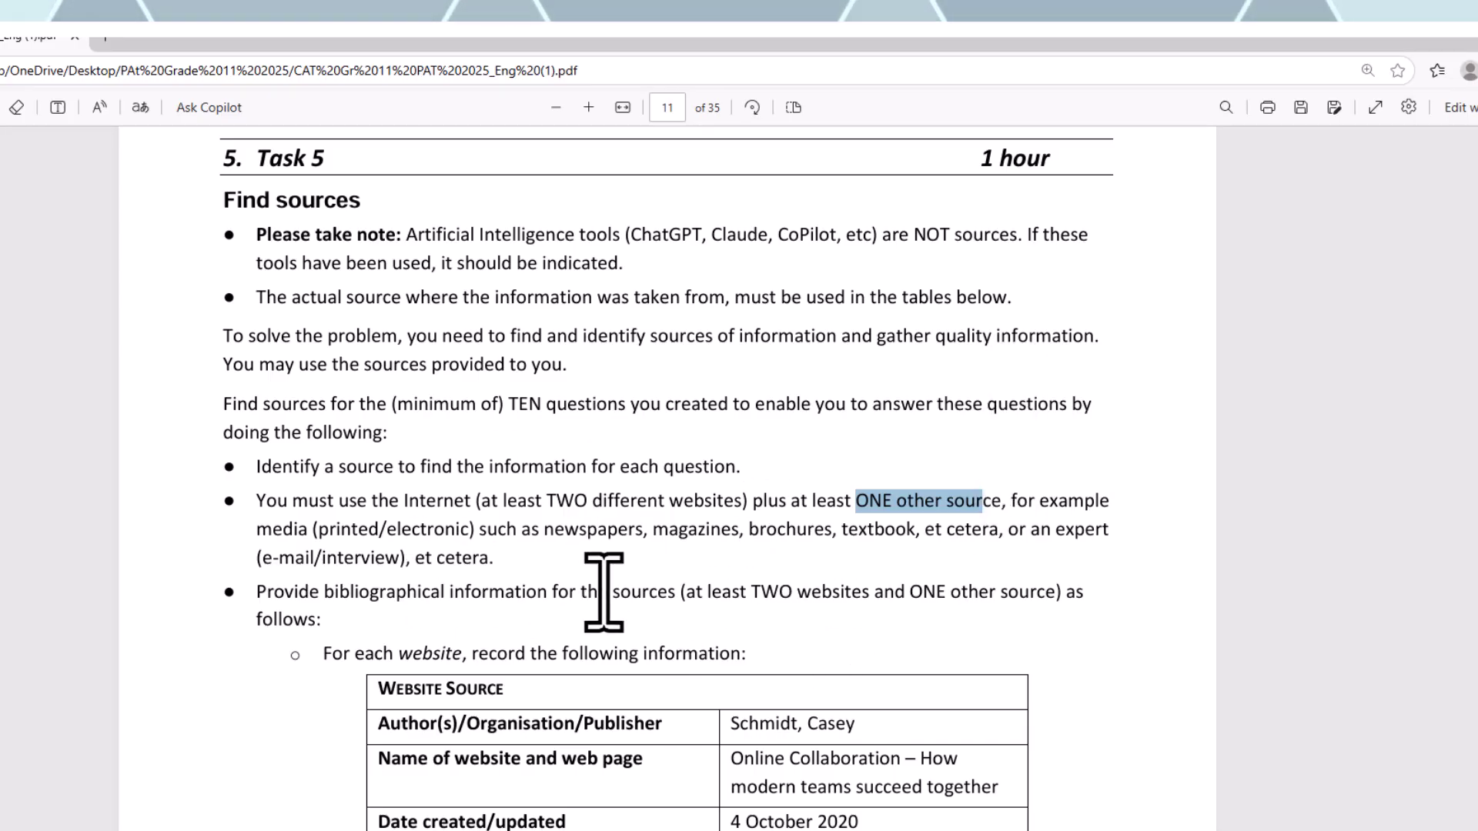
# - Scroll to page 12's Table 4 printed media bibliographical example
pyautogui.scroll(-10, 604, 589)
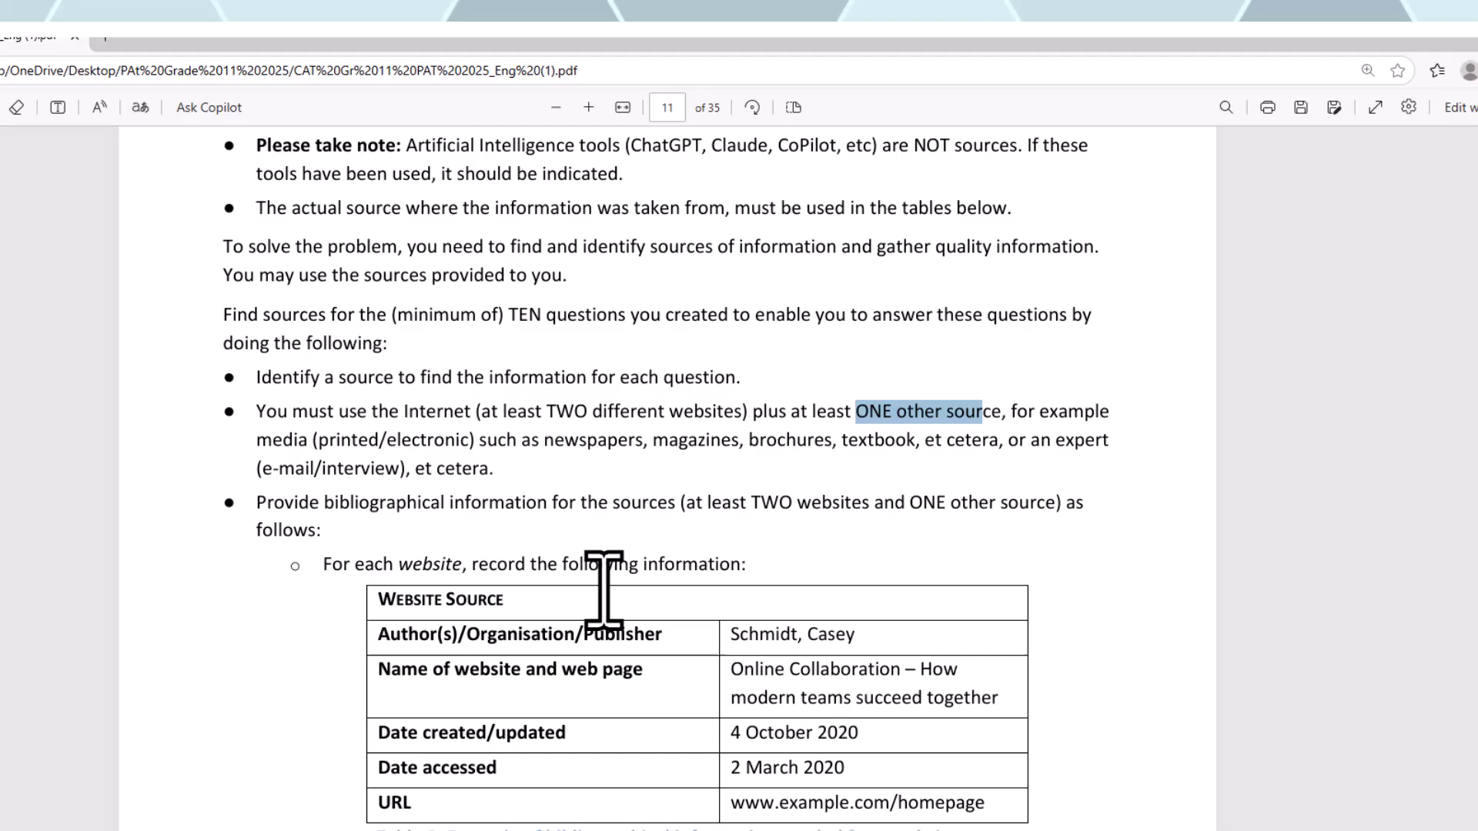
pyautogui.scroll(-1, 604, 589)
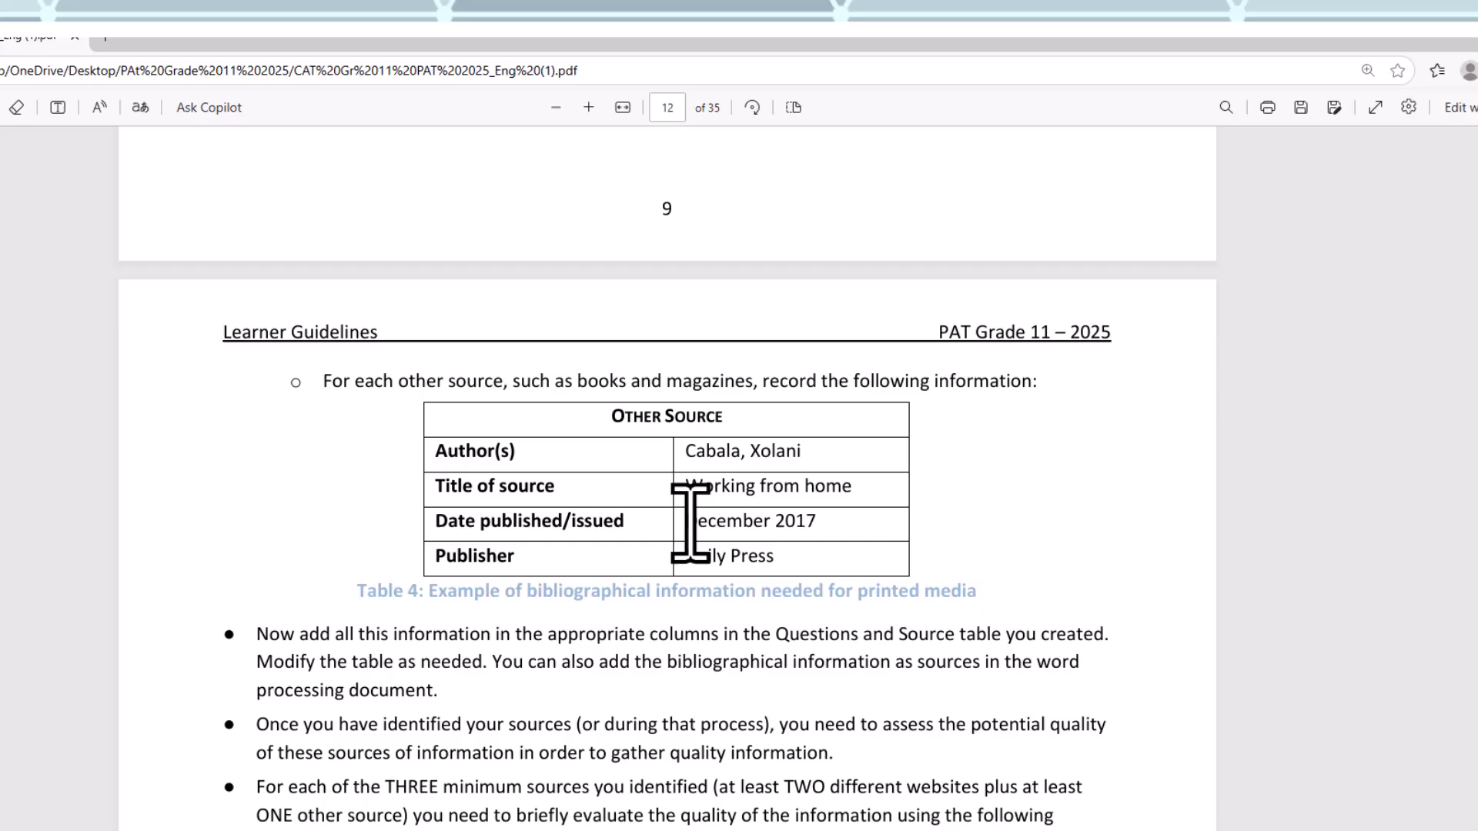
pyautogui.scroll(10, 731, 508)
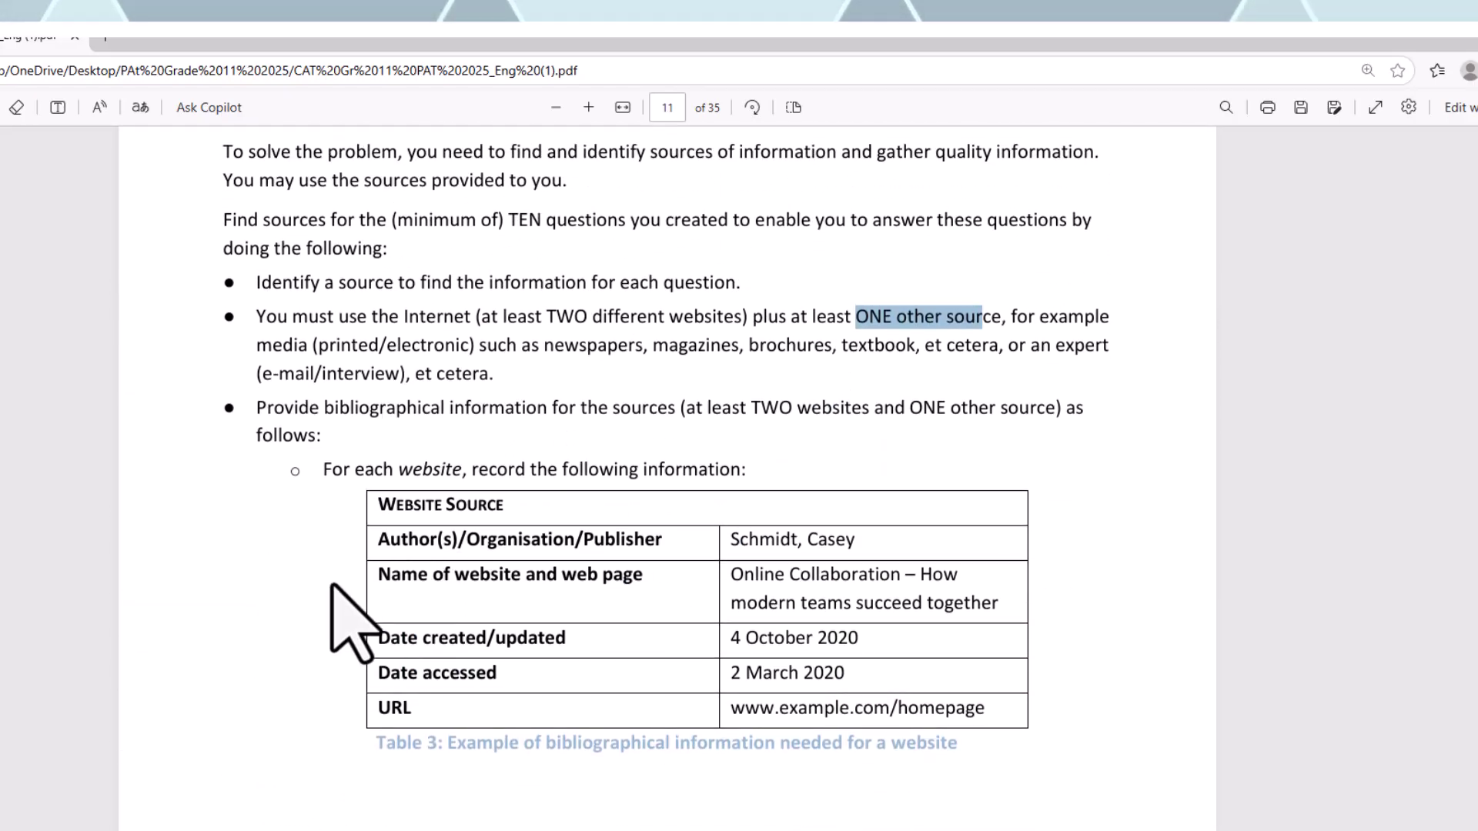
pyautogui.scroll(-8, 469, 574)
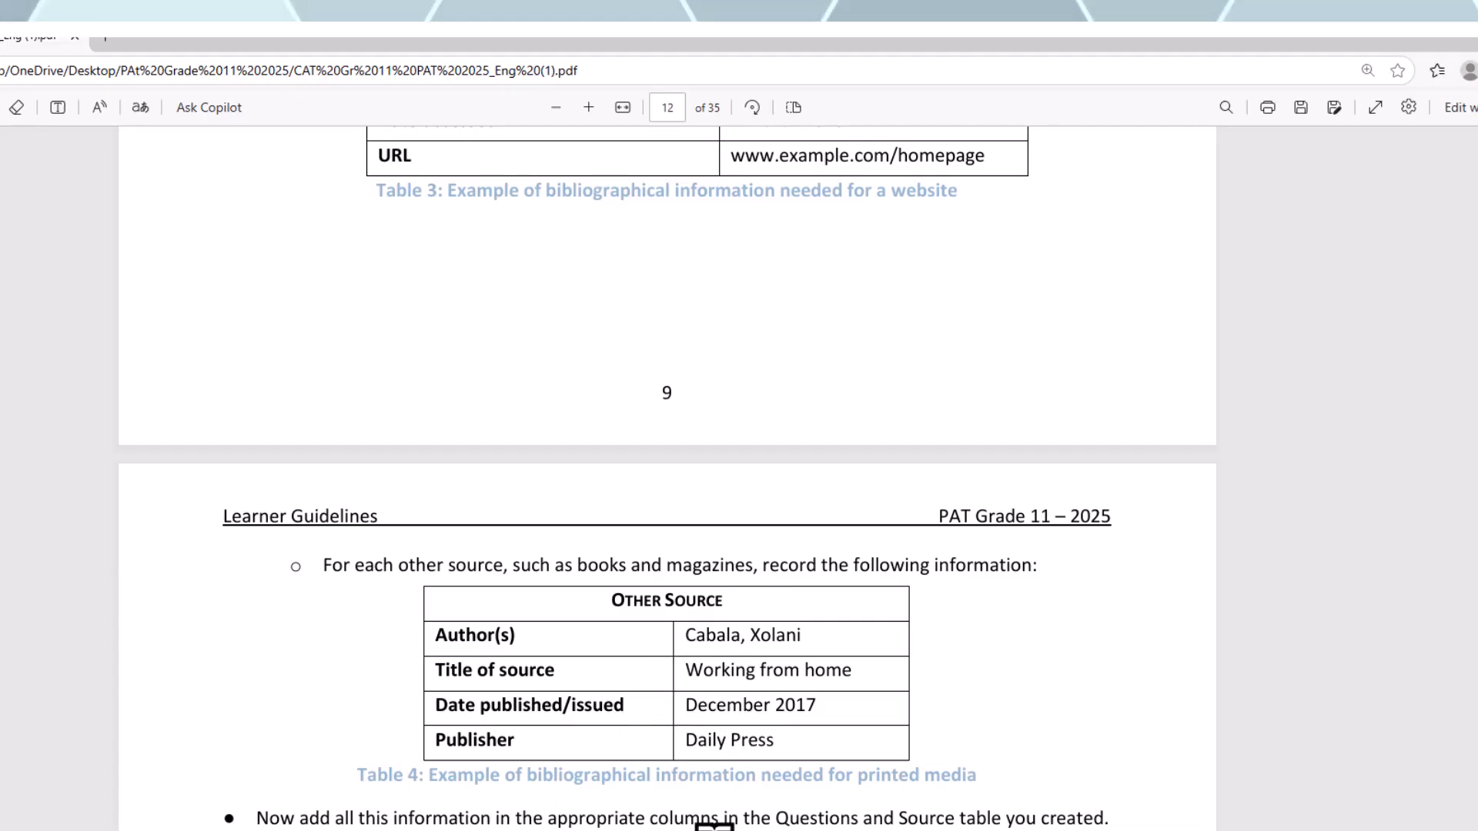
# - Highlight the phrase 'bibliographical information', then clear the highlight
pyautogui.scroll(-2, 667, 477)
pyautogui.scroll(-1, 715, 822)
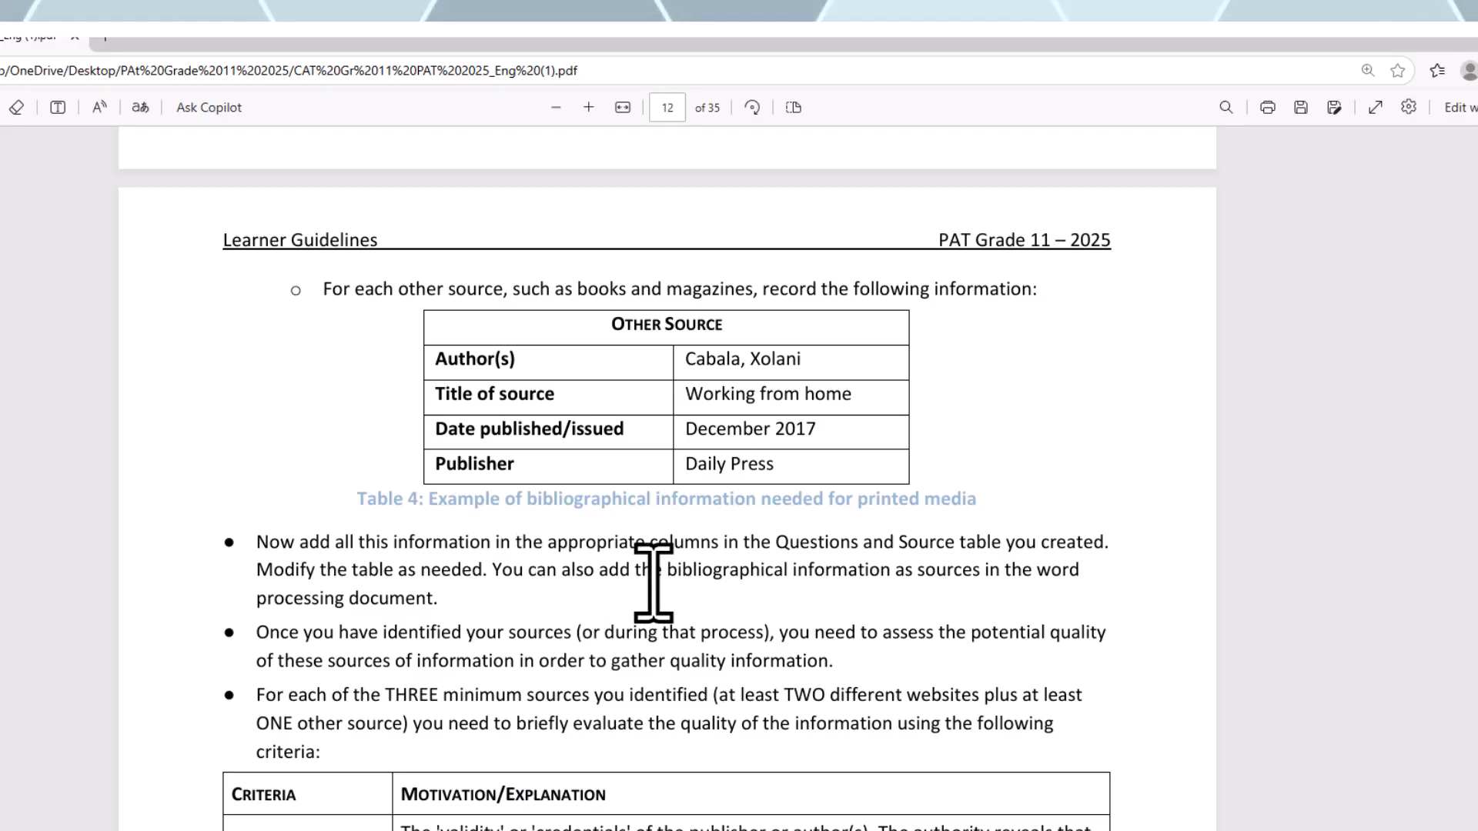
pyautogui.moveTo(667, 571); pyautogui.dragTo(889, 569)
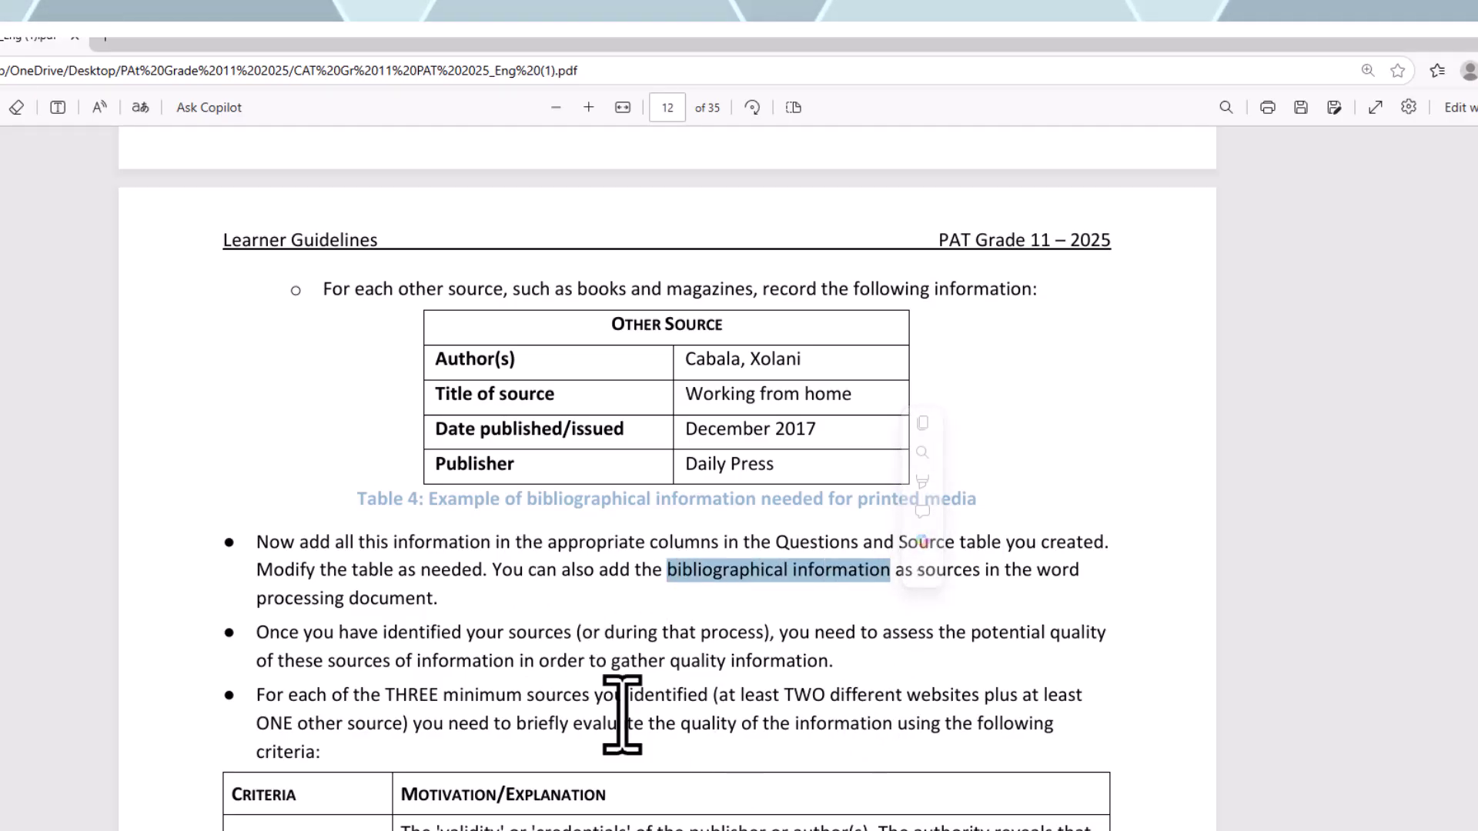
pyautogui.click(458, 667)
# - Mark the Authority criterion in Table 5, then reach the 'Example from Gr 11 PAT 2024' table
pyautogui.scroll(-3, 450, 662)
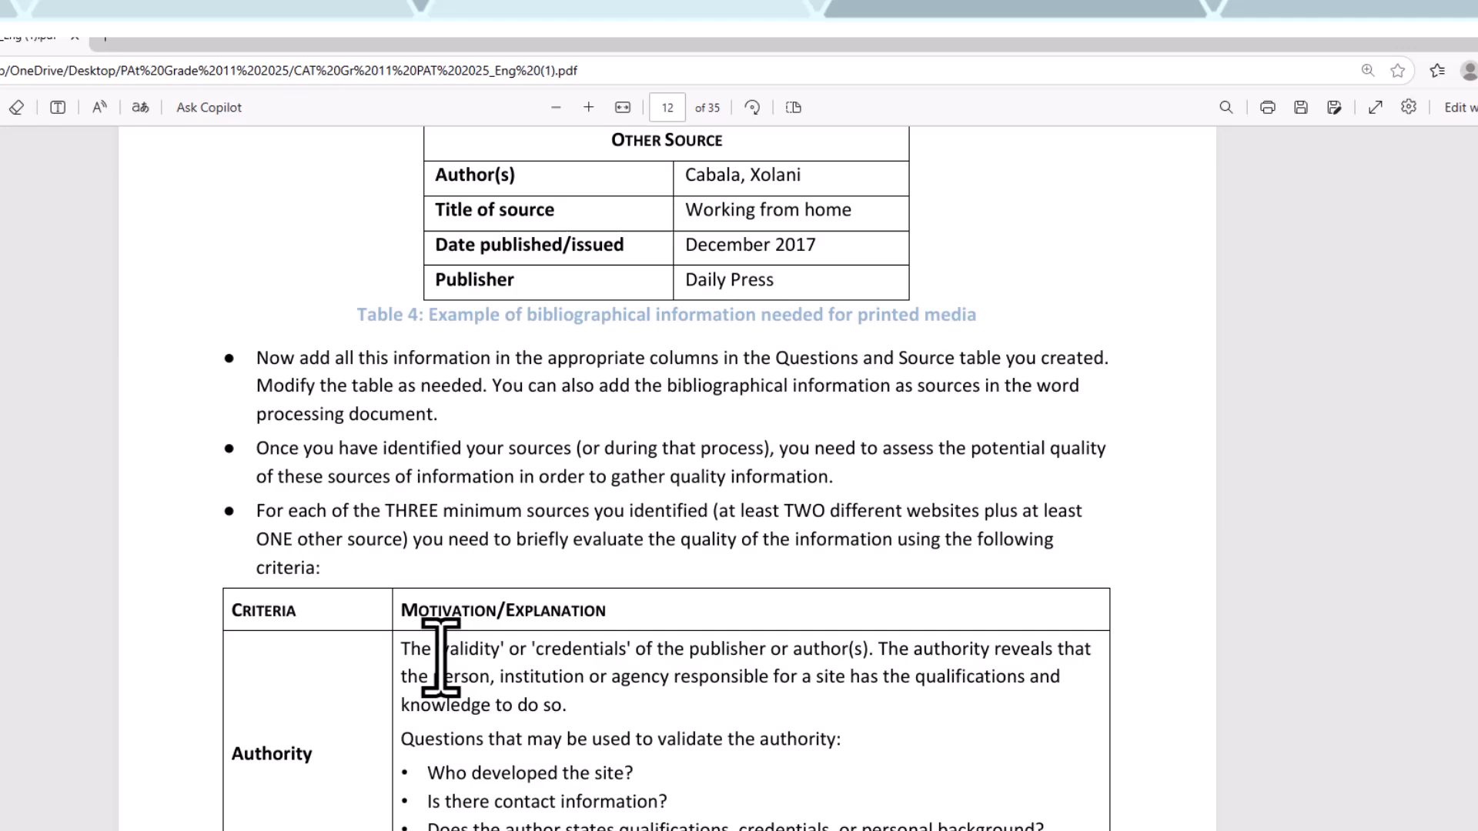
pyautogui.scroll(-1, 441, 658)
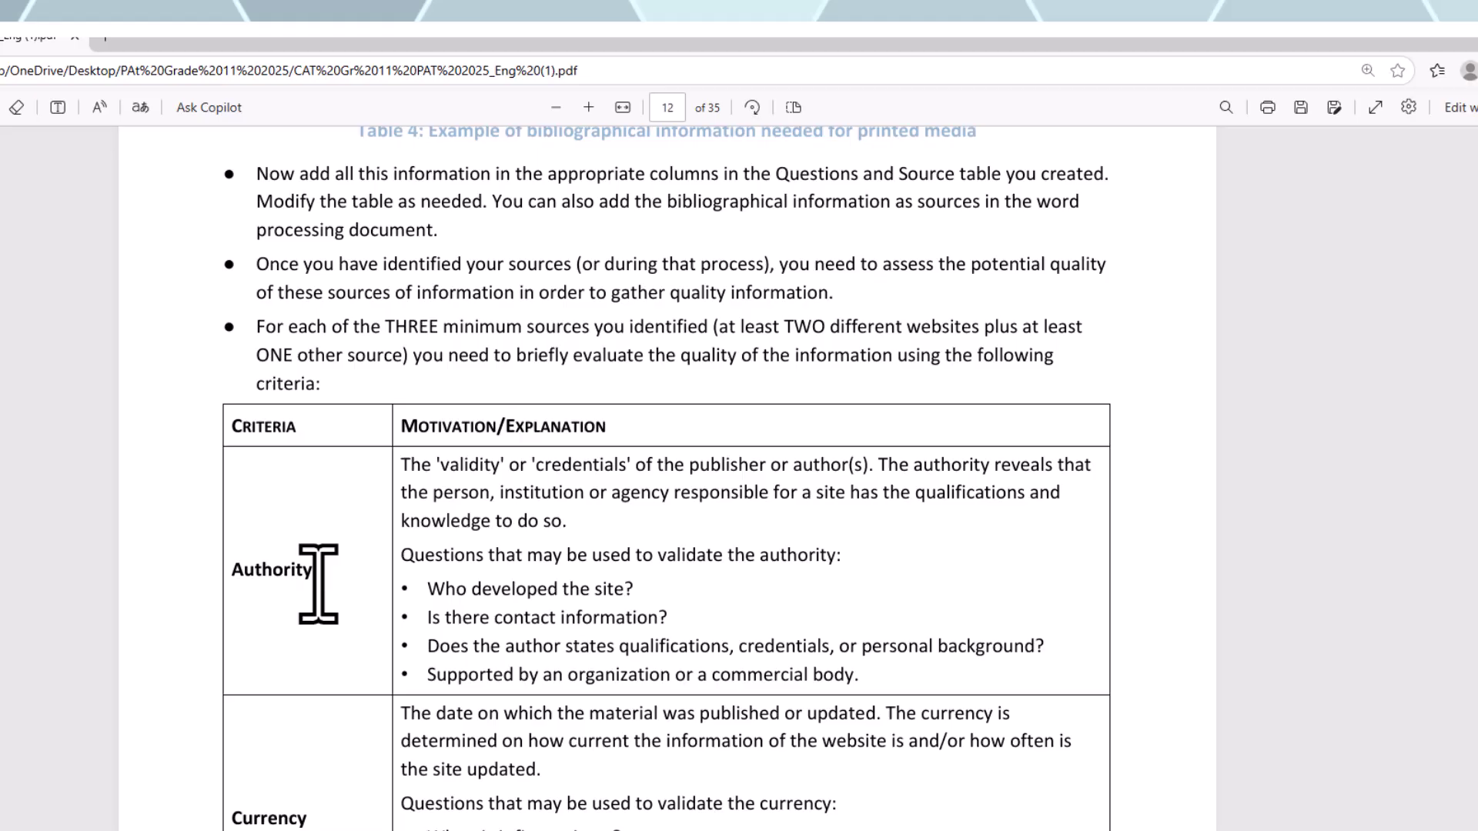
pyautogui.moveTo(320, 584); pyautogui.dragTo(275, 569)
pyautogui.scroll(-2, 292, 662)
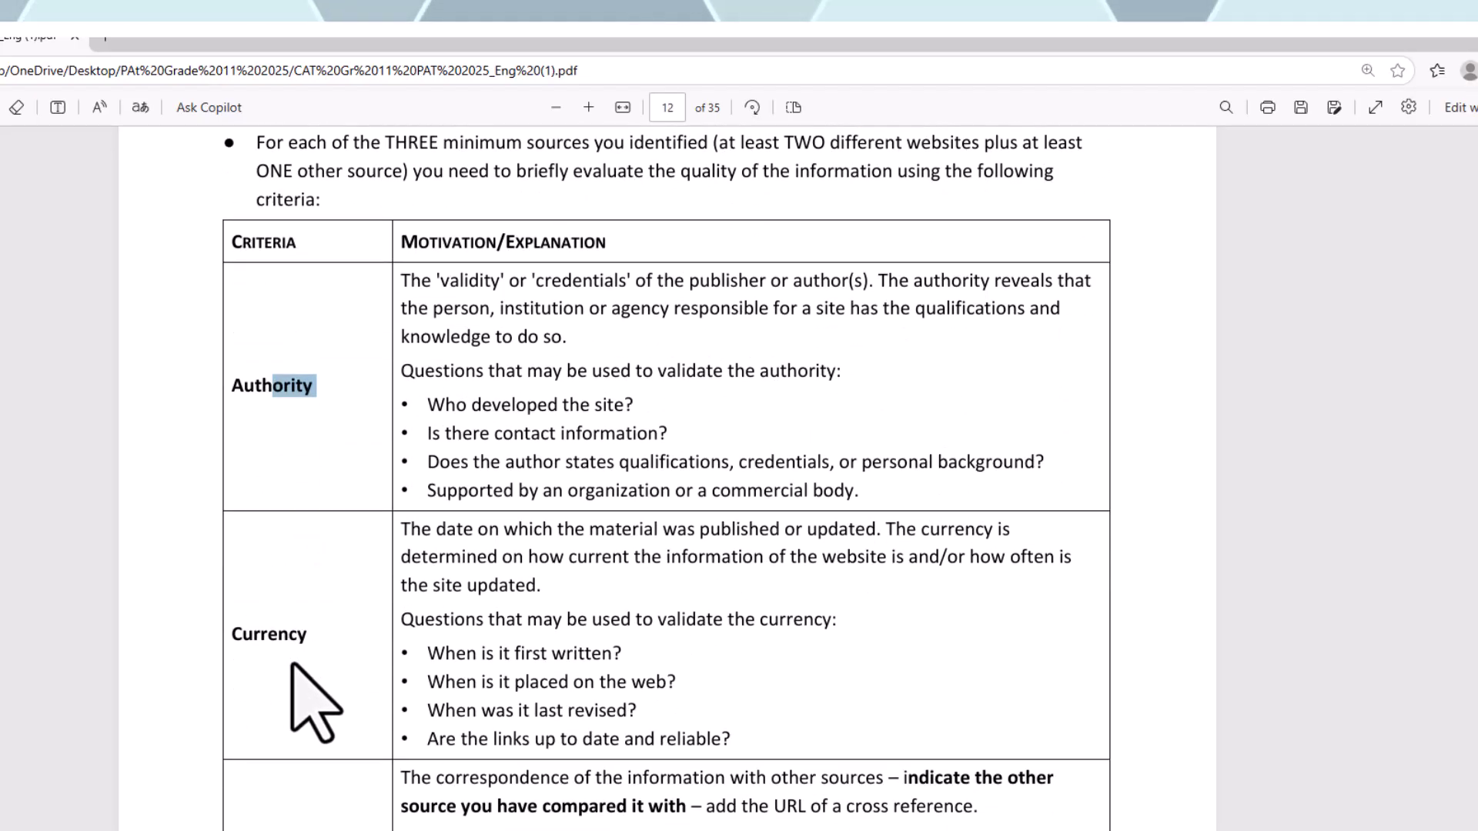
pyautogui.scroll(-3, 292, 666)
pyautogui.scroll(-5, 293, 666)
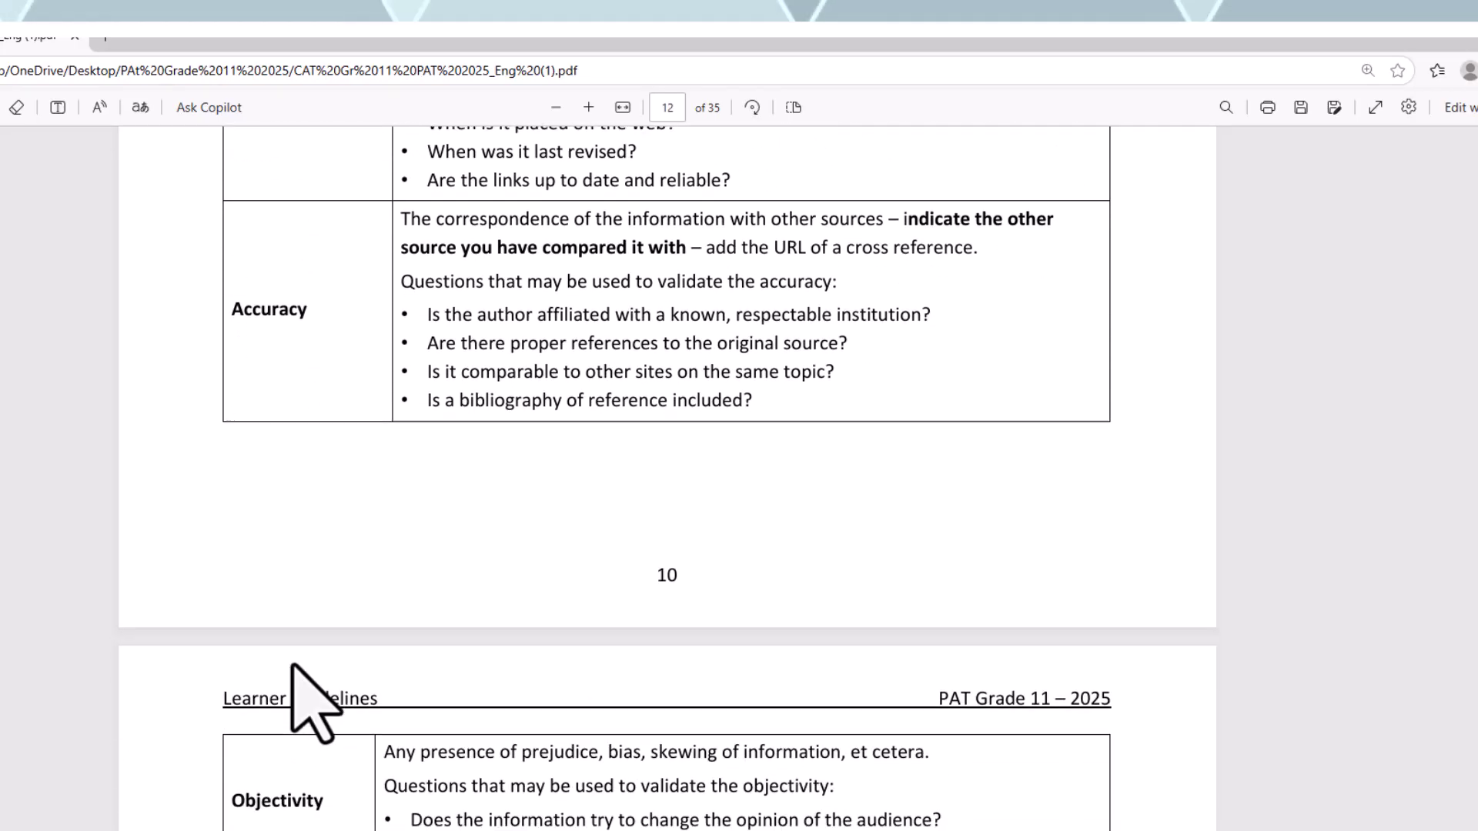
pyautogui.scroll(-1, 293, 666)
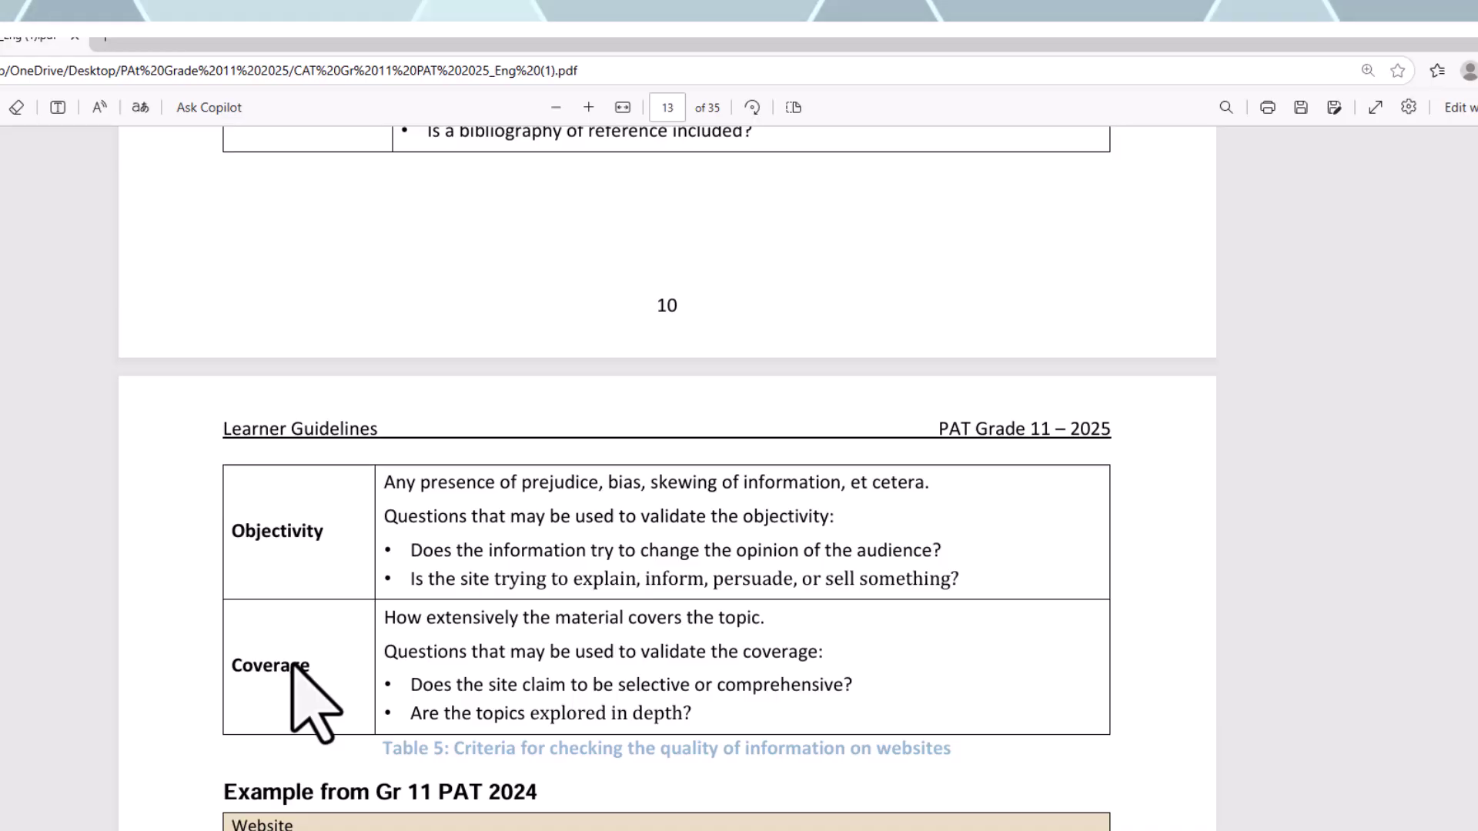
pyautogui.scroll(-6, 293, 663)
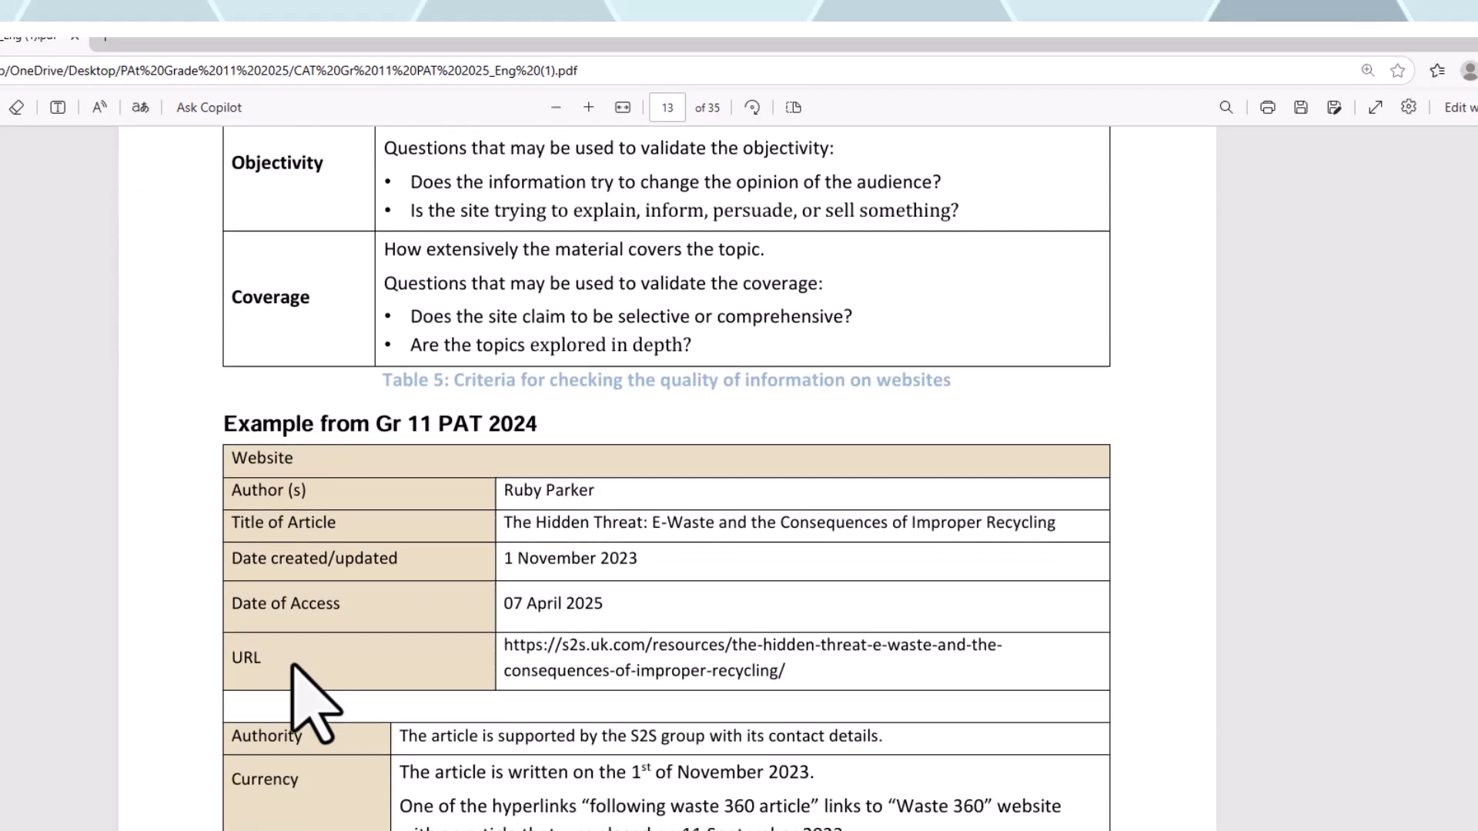
pyautogui.scroll(1, 293, 666)
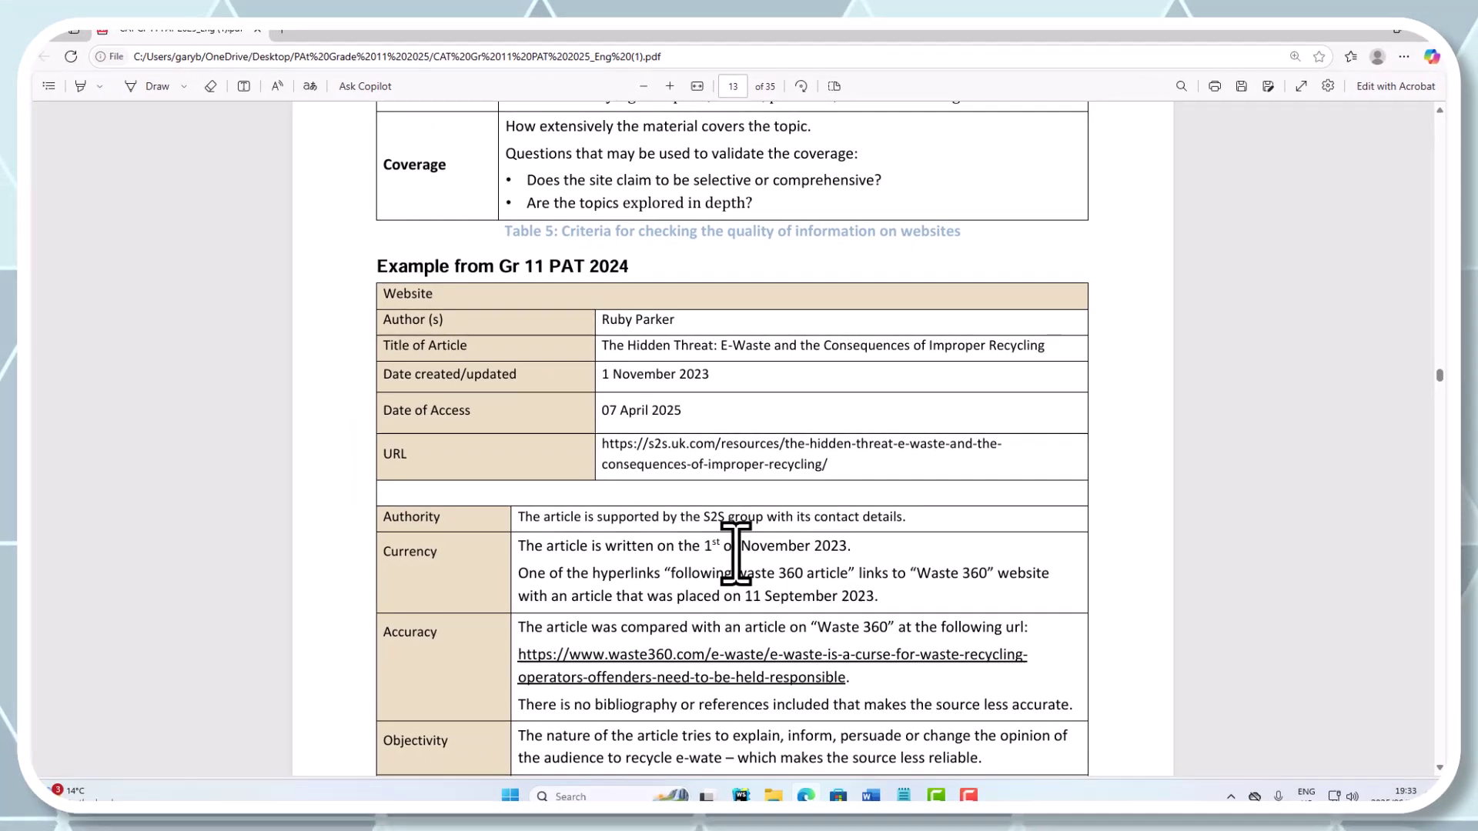
pyautogui.scroll(-1, 736, 553)
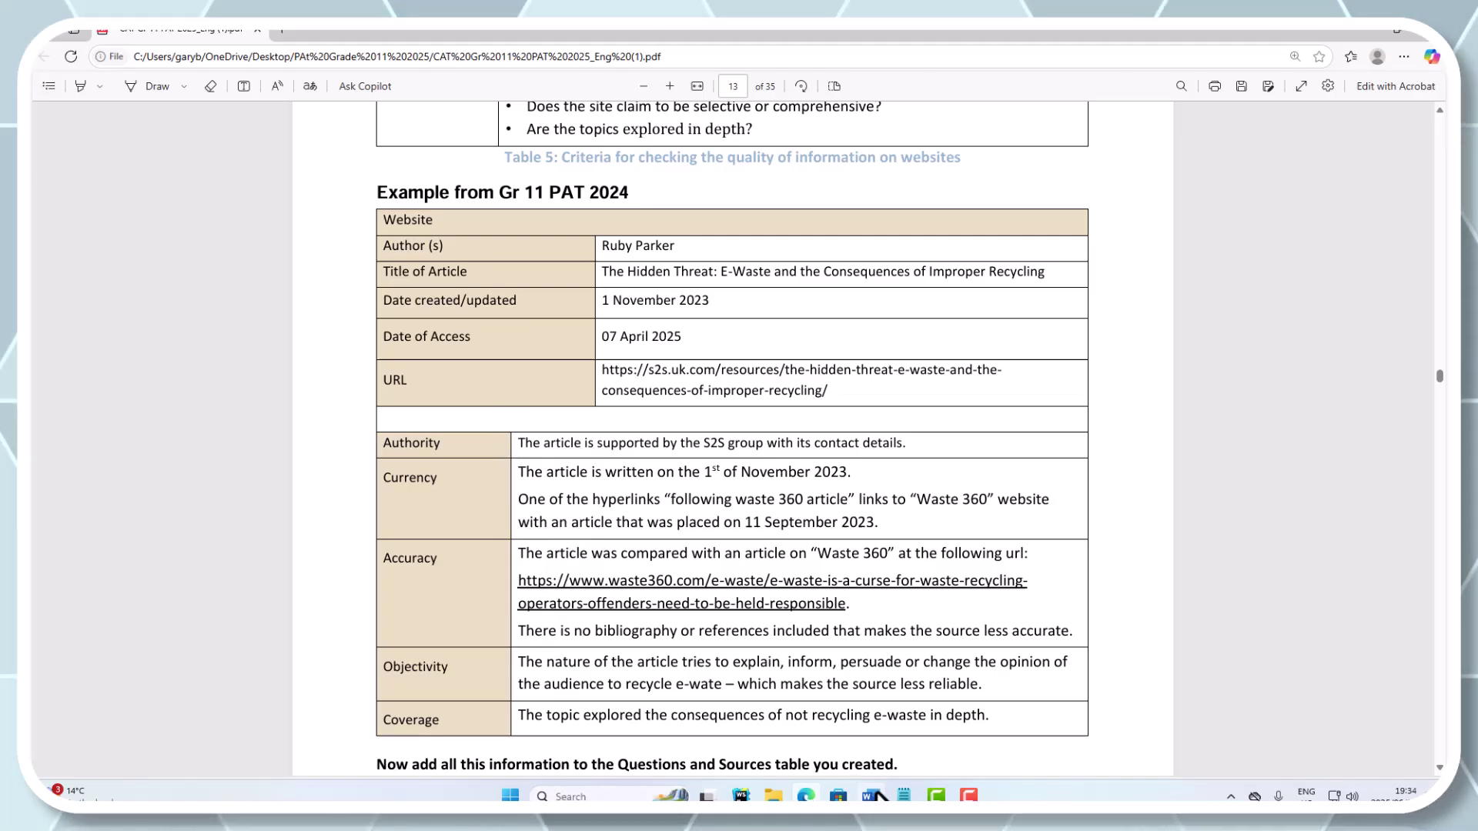
# - In Word, scroll up to the Bibliography page and select the 'Question No:' label
pyautogui.hotkey('alt', 'Tab')
pyautogui.scroll(2, 831, 612)
pyautogui.scroll(10, 831, 612)
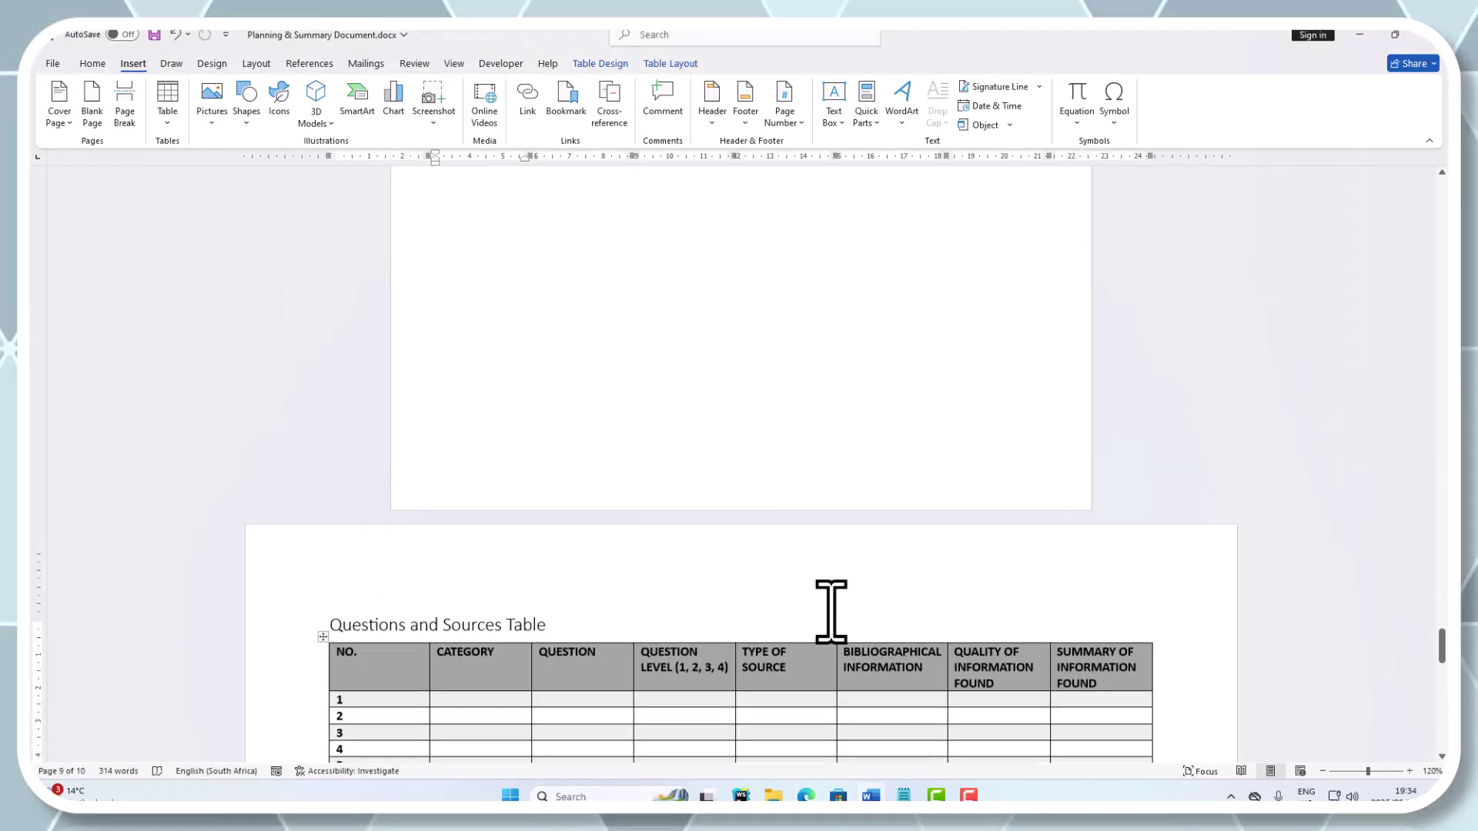
pyautogui.scroll(15, 833, 612)
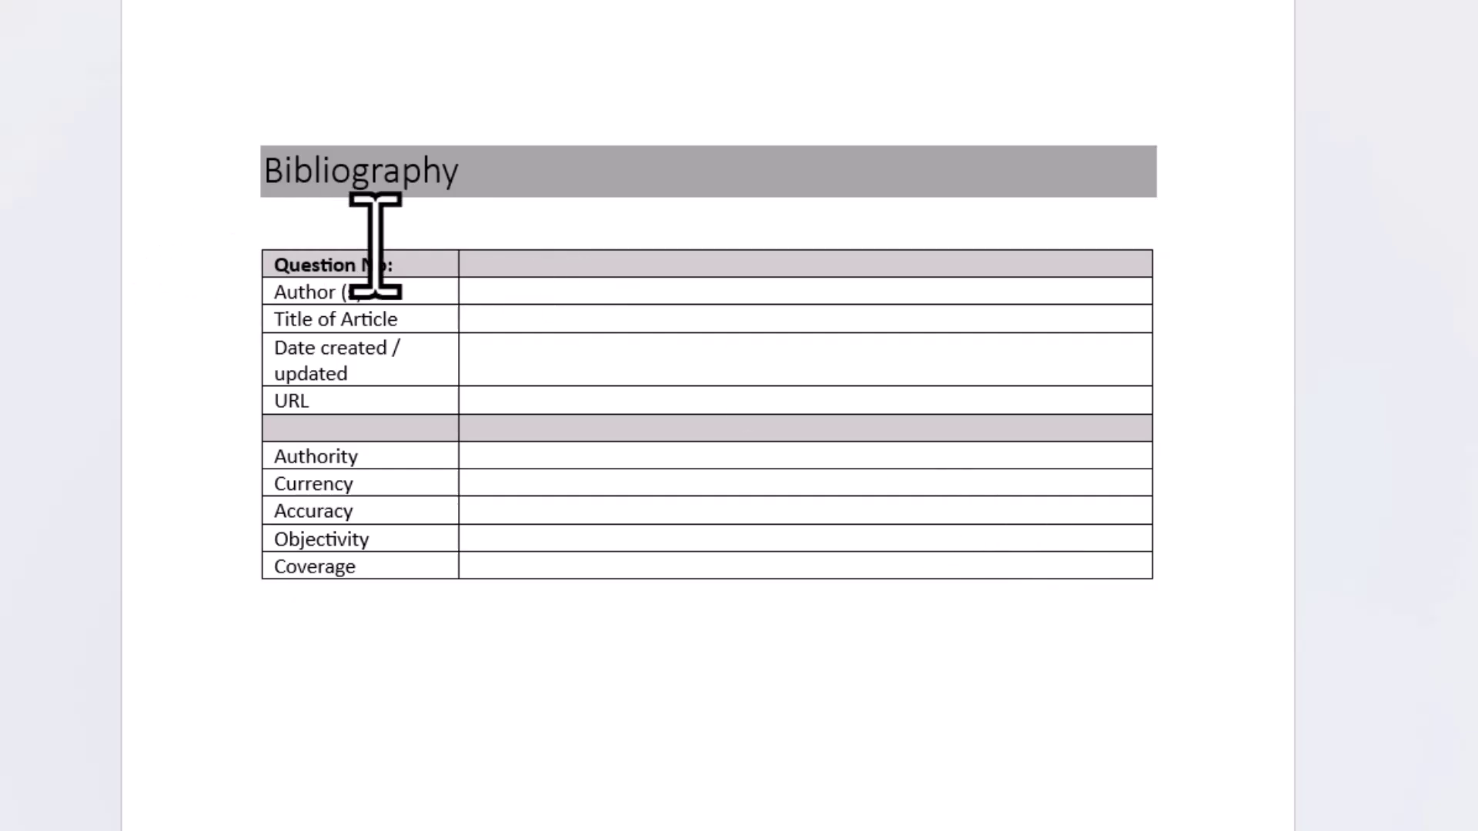
pyautogui.moveTo(412, 264); pyautogui.dragTo(273, 271)
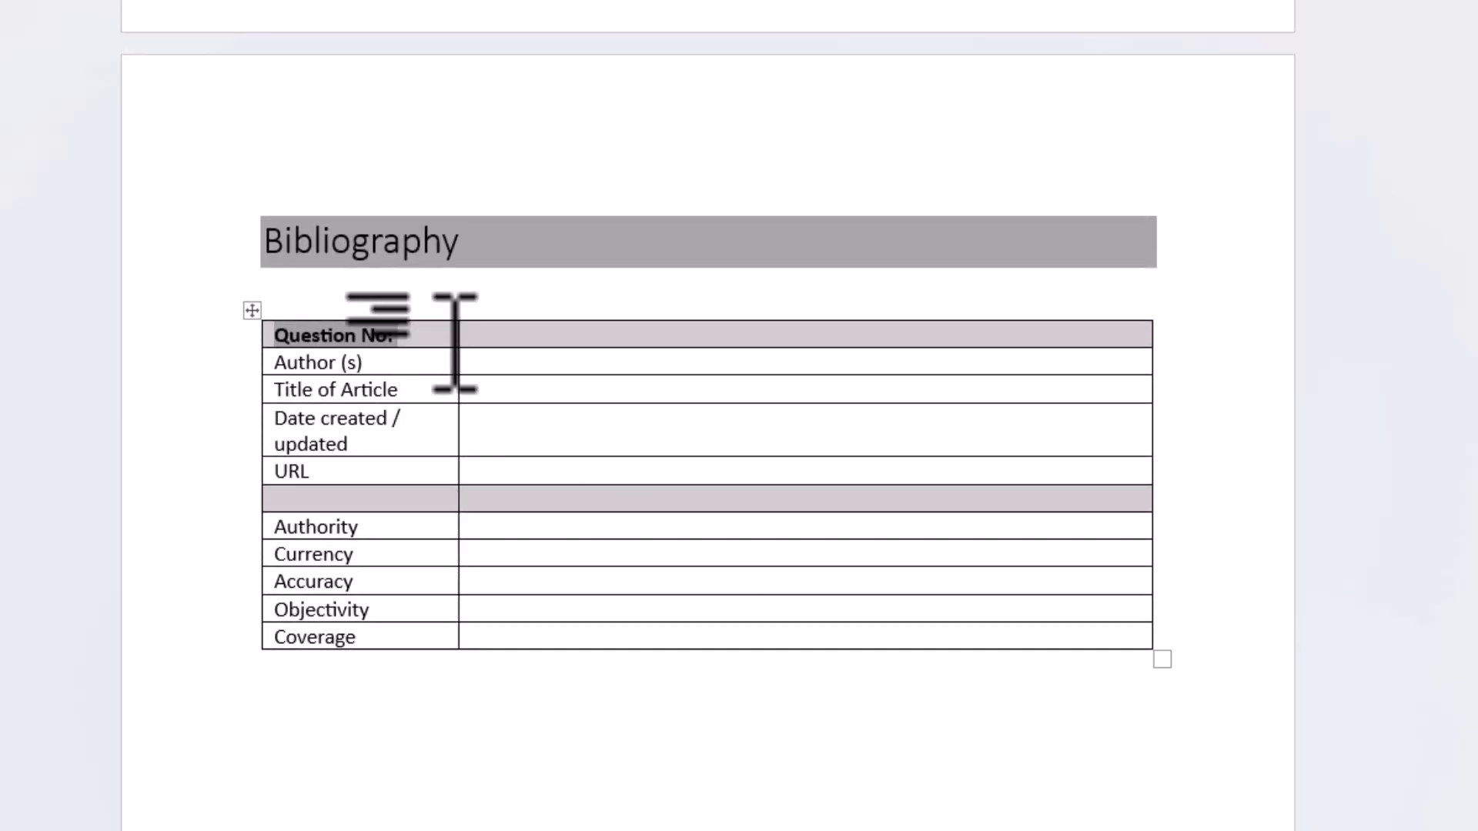
# - Paste a copy of the Bibliography table onto a new page with Ctrl+V
pyautogui.click(500, 334)
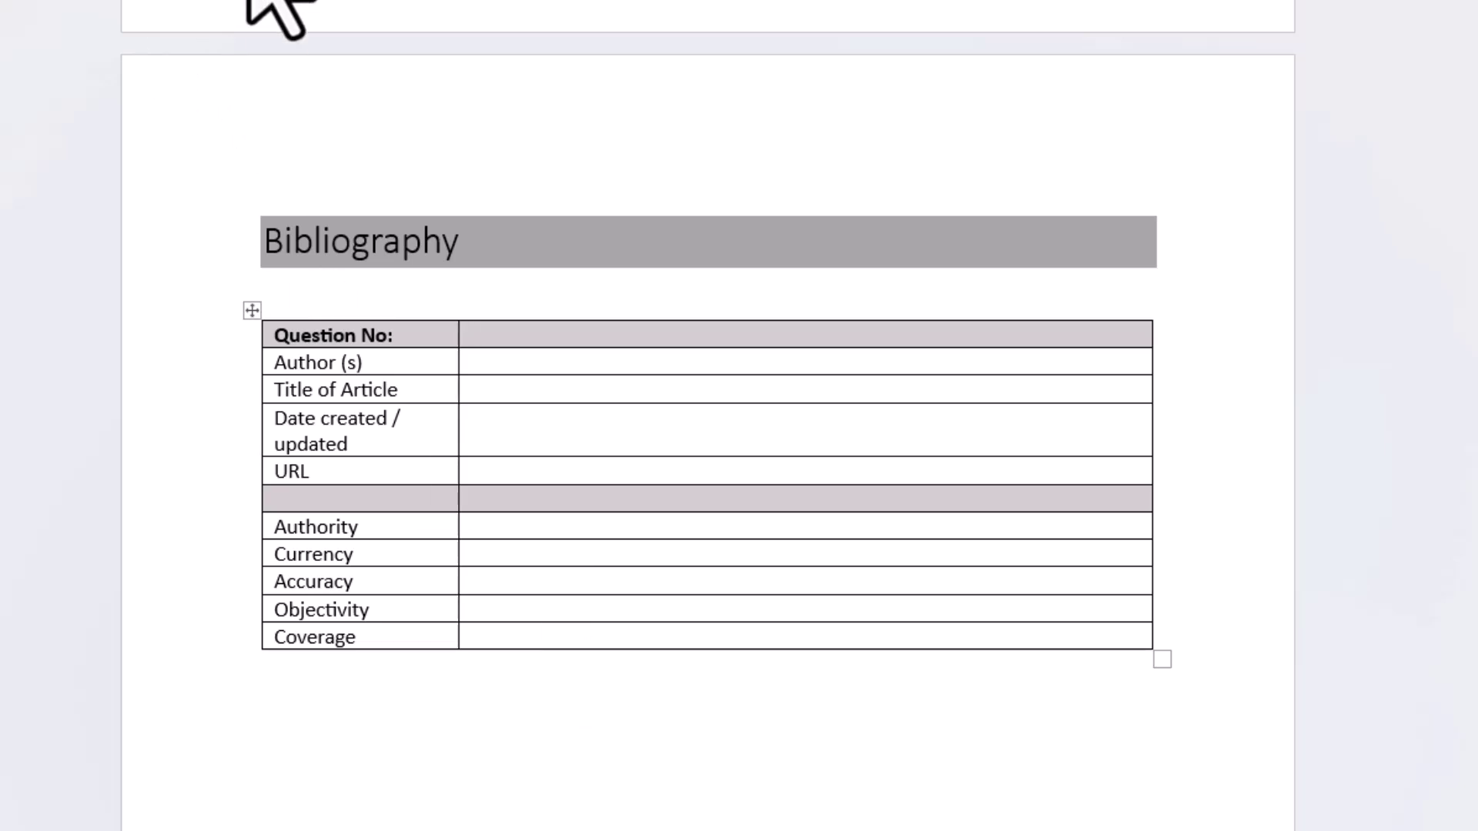
pyautogui.hotkey('ctrl', 'v')
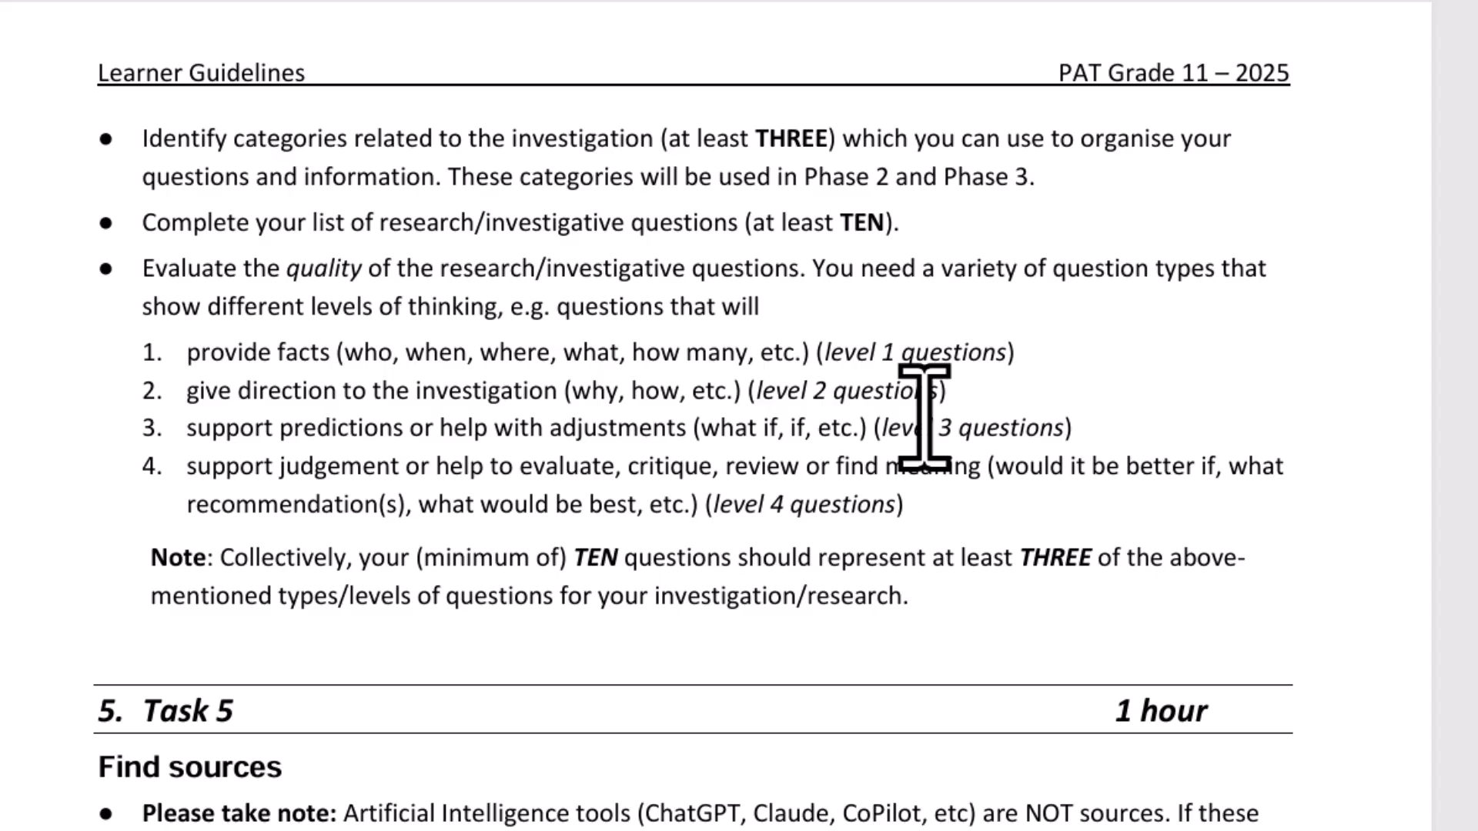
# - Highlight '(level 1 questions)' for fact-providing questions, then return to the Word document
pyautogui.moveTo(816, 352); pyautogui.dragTo(1014, 353)
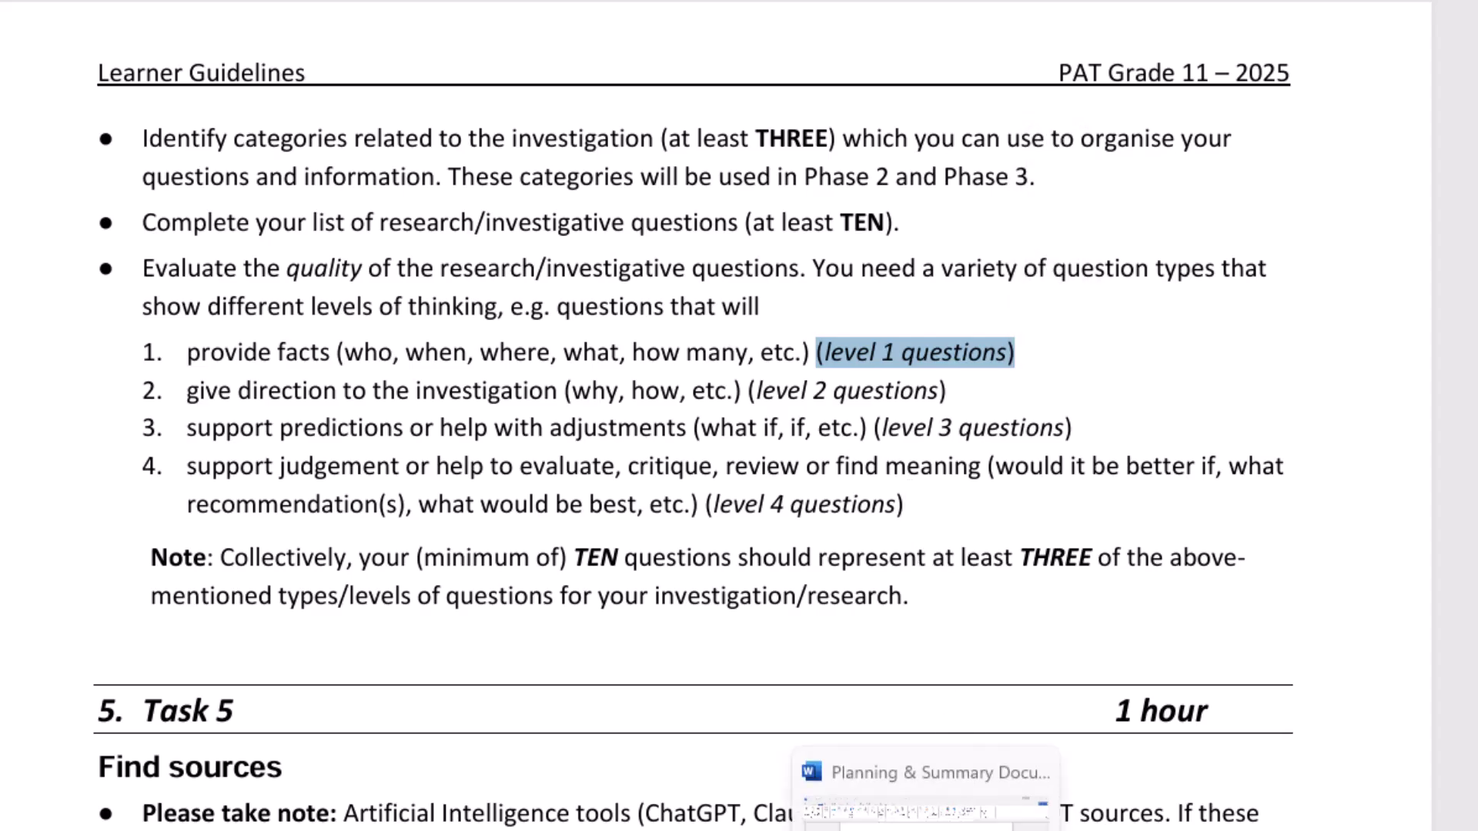
pyautogui.click(932, 823)
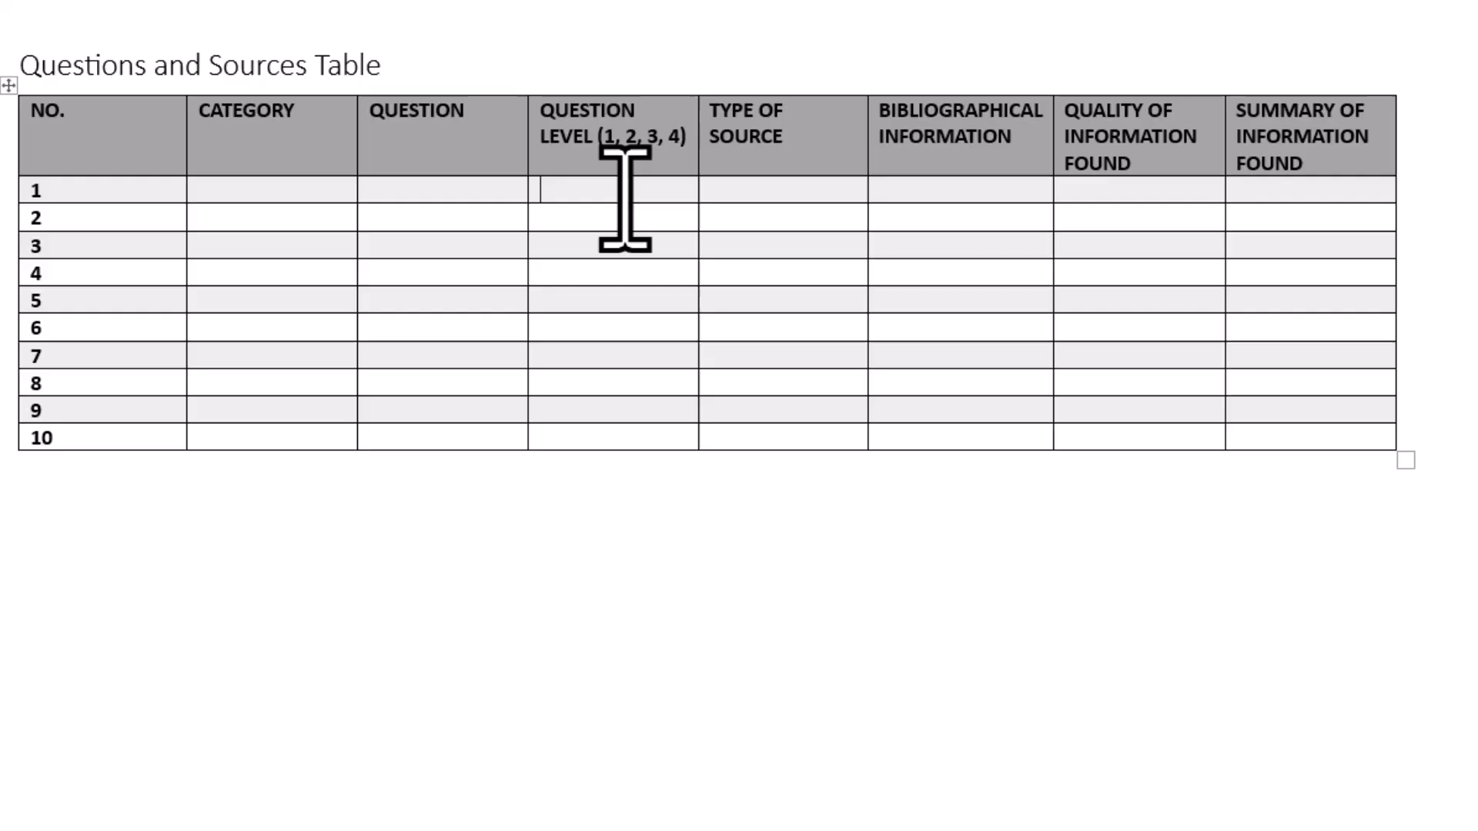
# - Enter 1 in row 1's Question Level cell of the Questions and Sources Table
pyautogui.write('1')
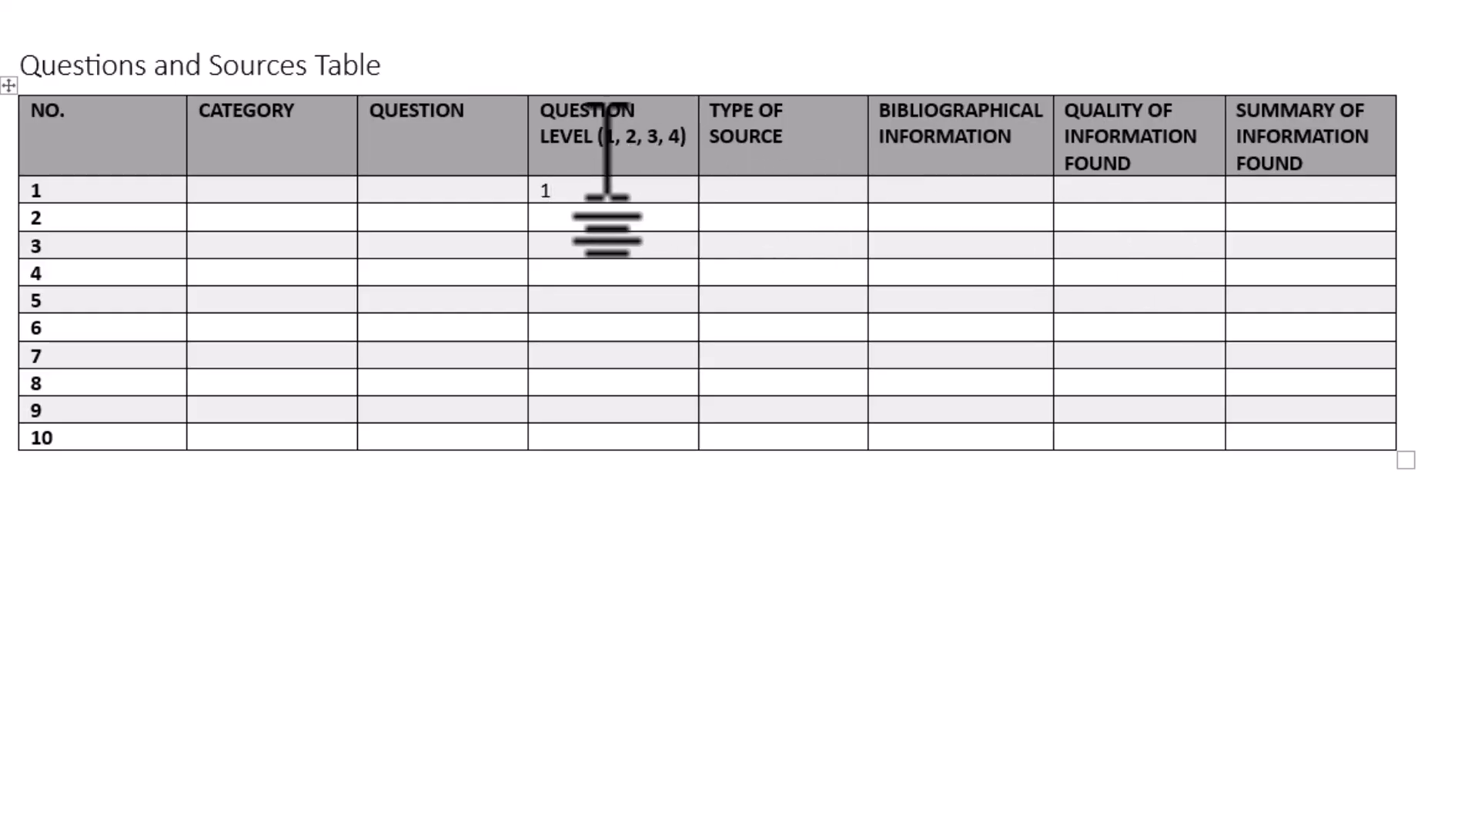
pyautogui.click(429, 191)
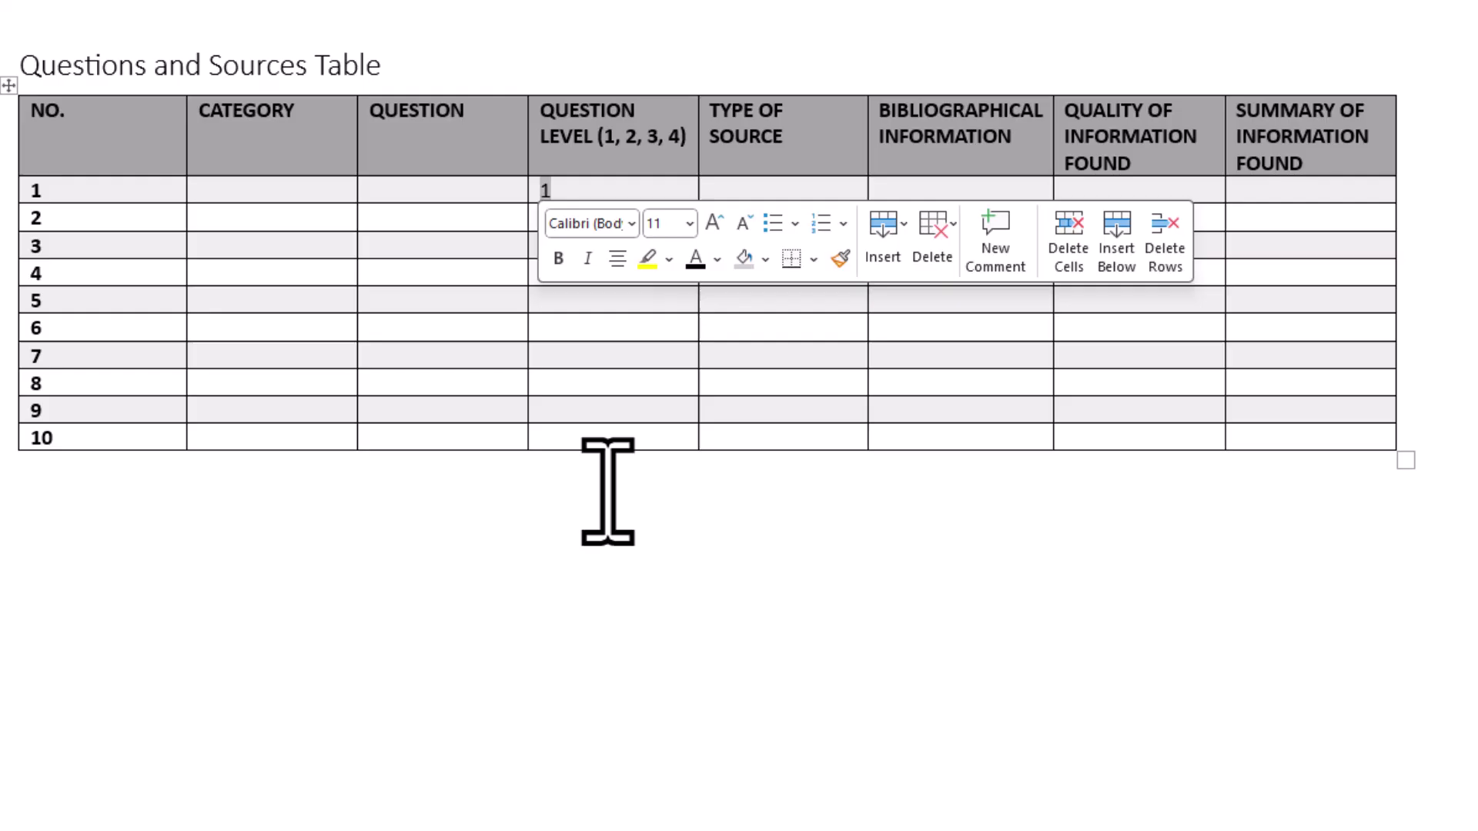
pyautogui.click(583, 450)
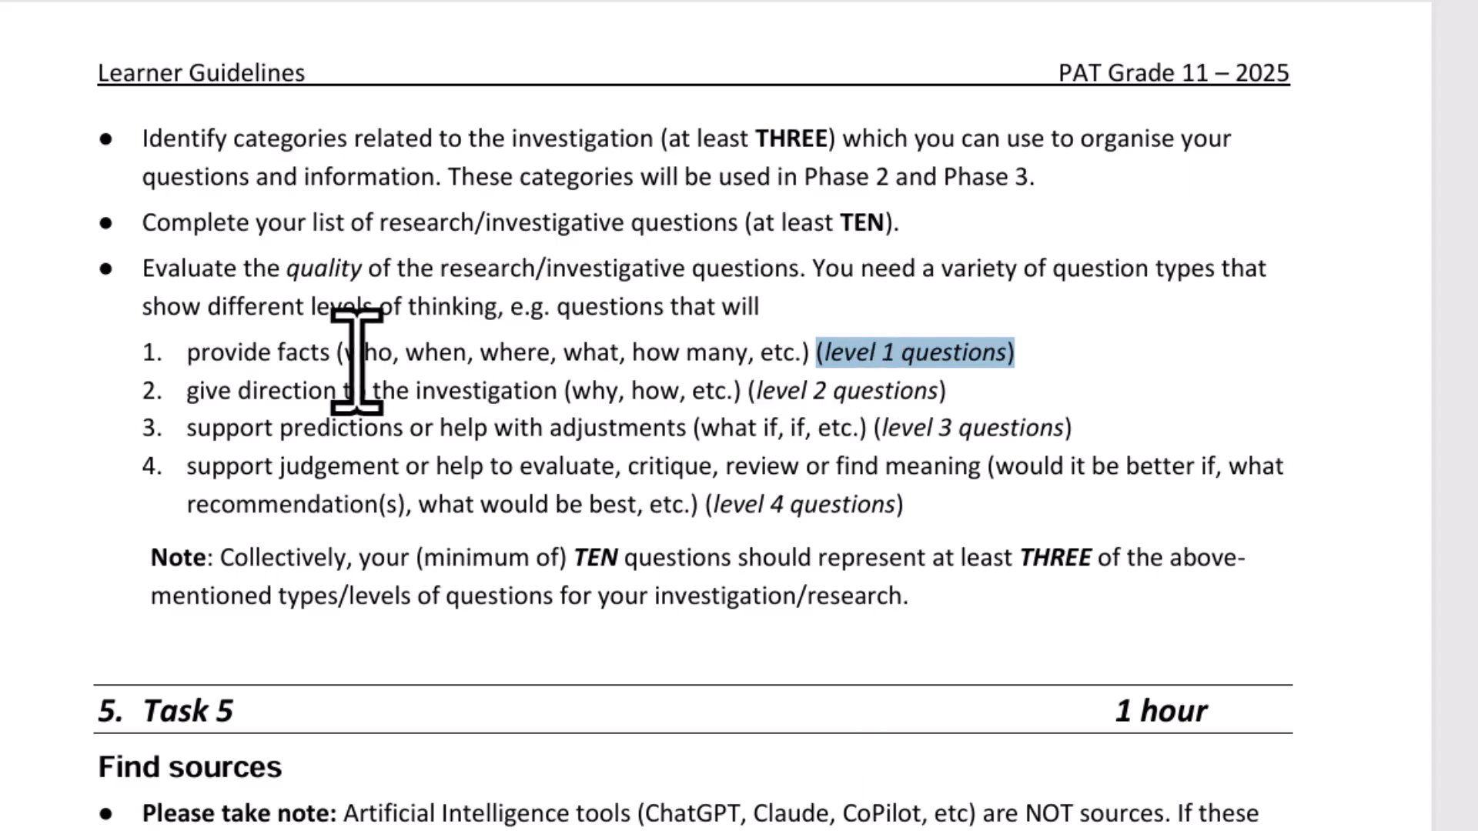
pyautogui.moveTo(329, 354)
pyautogui.mouseDown()
pyautogui.moveTo(184, 358)
pyautogui.moveTo(323, 357)
pyautogui.mouseUp()
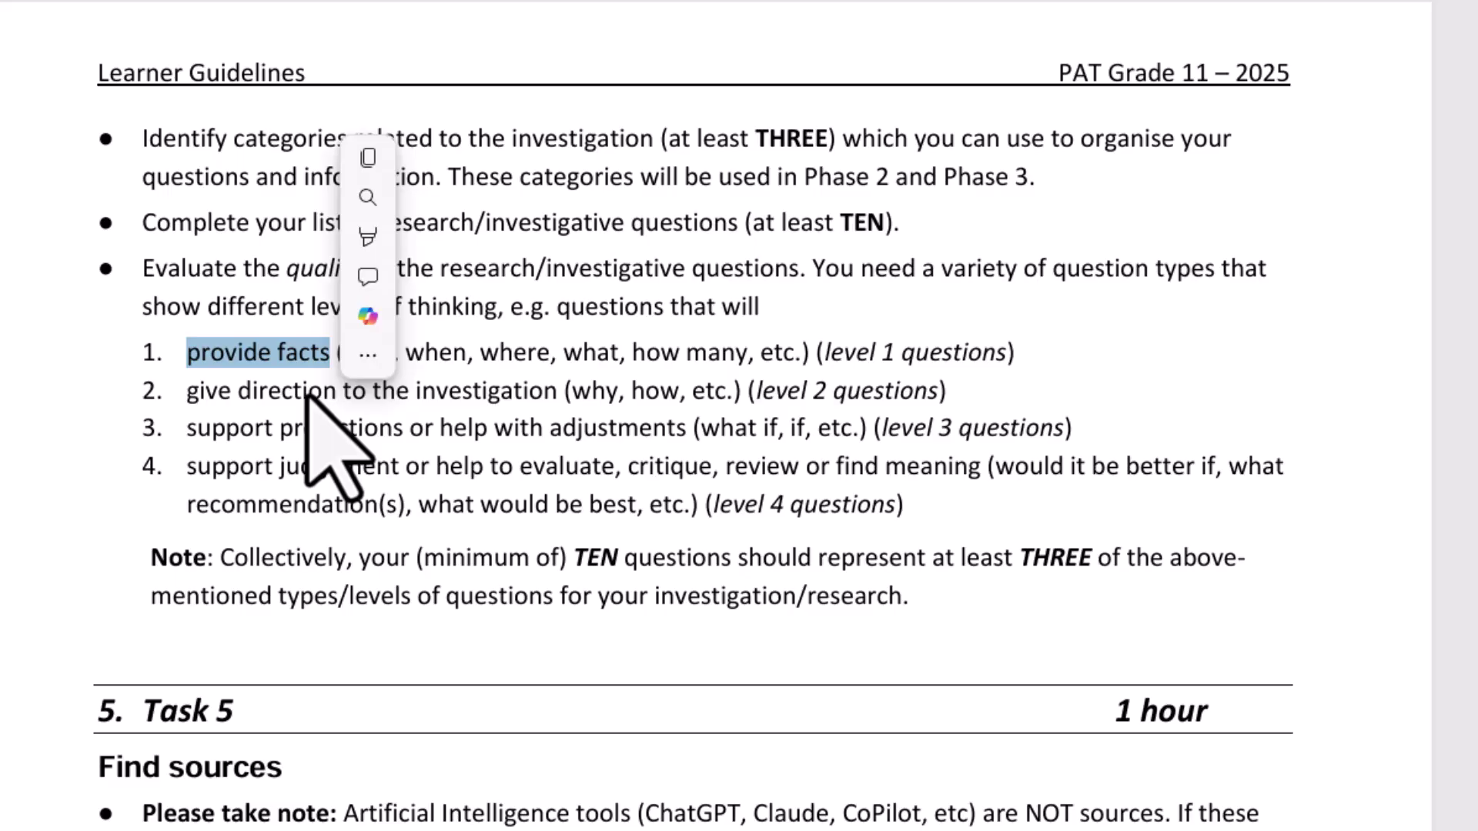
pyautogui.click(305, 350)
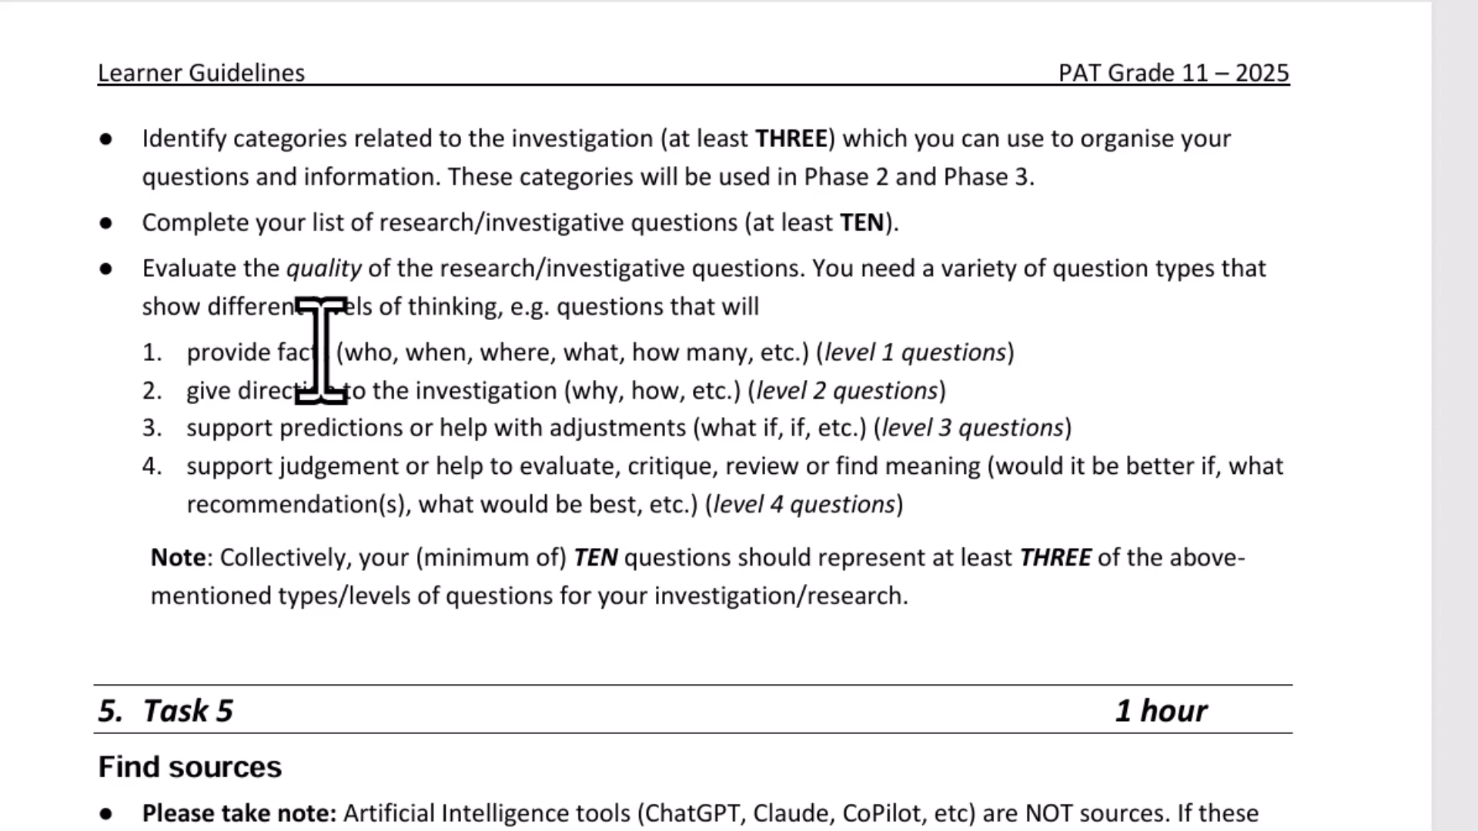
pyautogui.moveTo(329, 352); pyautogui.dragTo(186, 353)
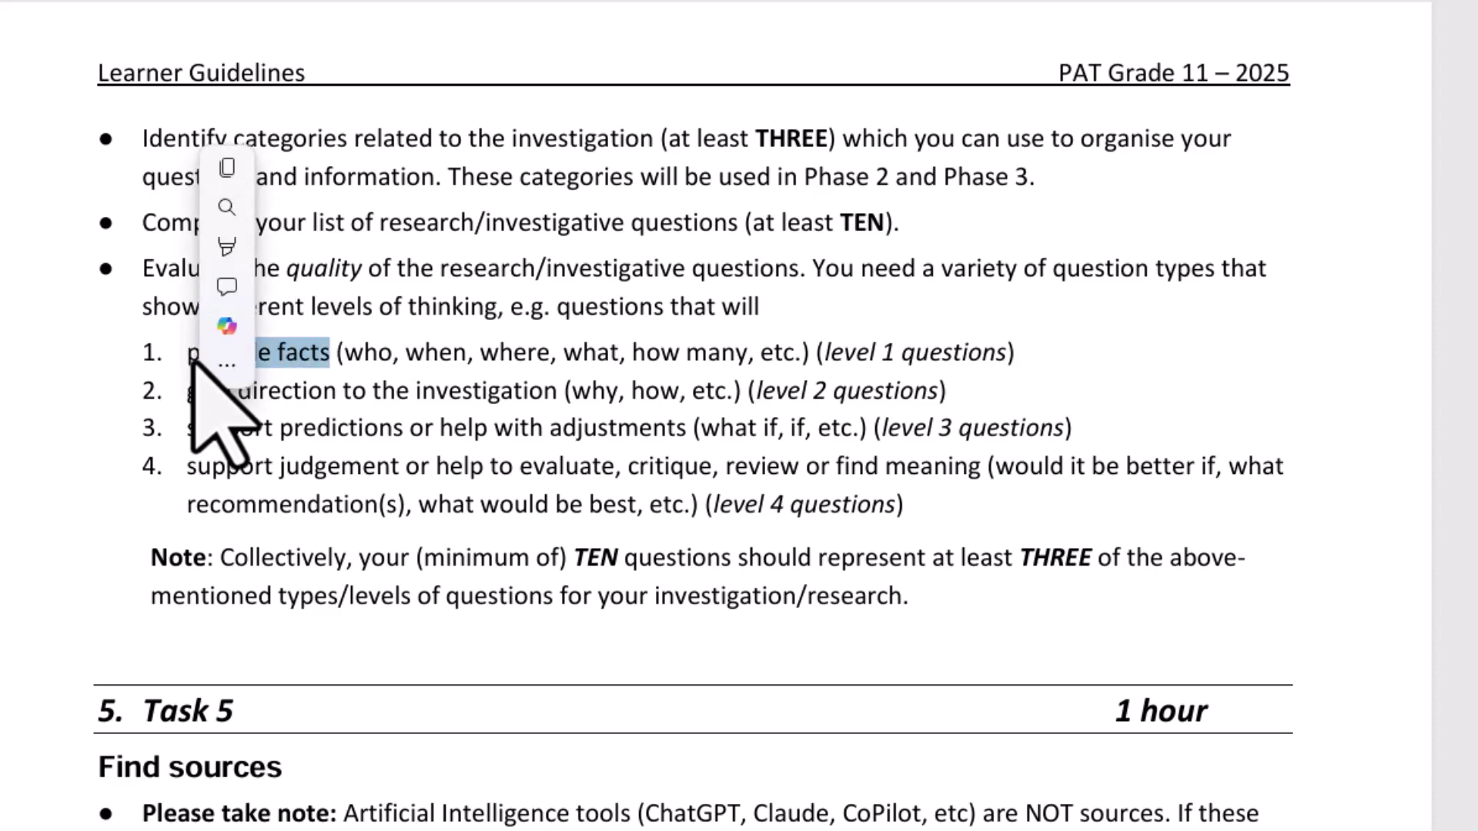
pyautogui.moveTo(202, 362)
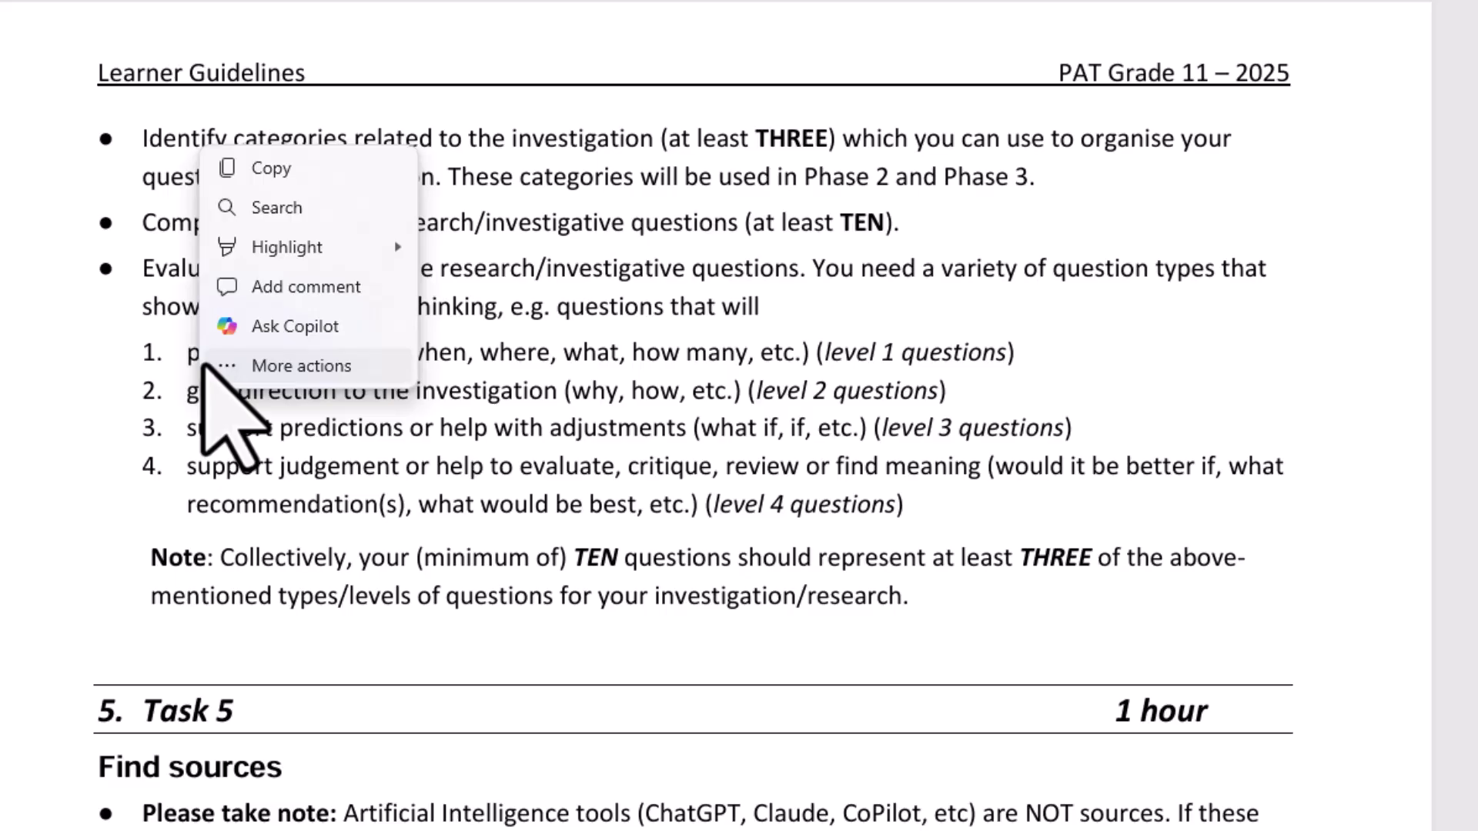
pyautogui.click(587, 198)
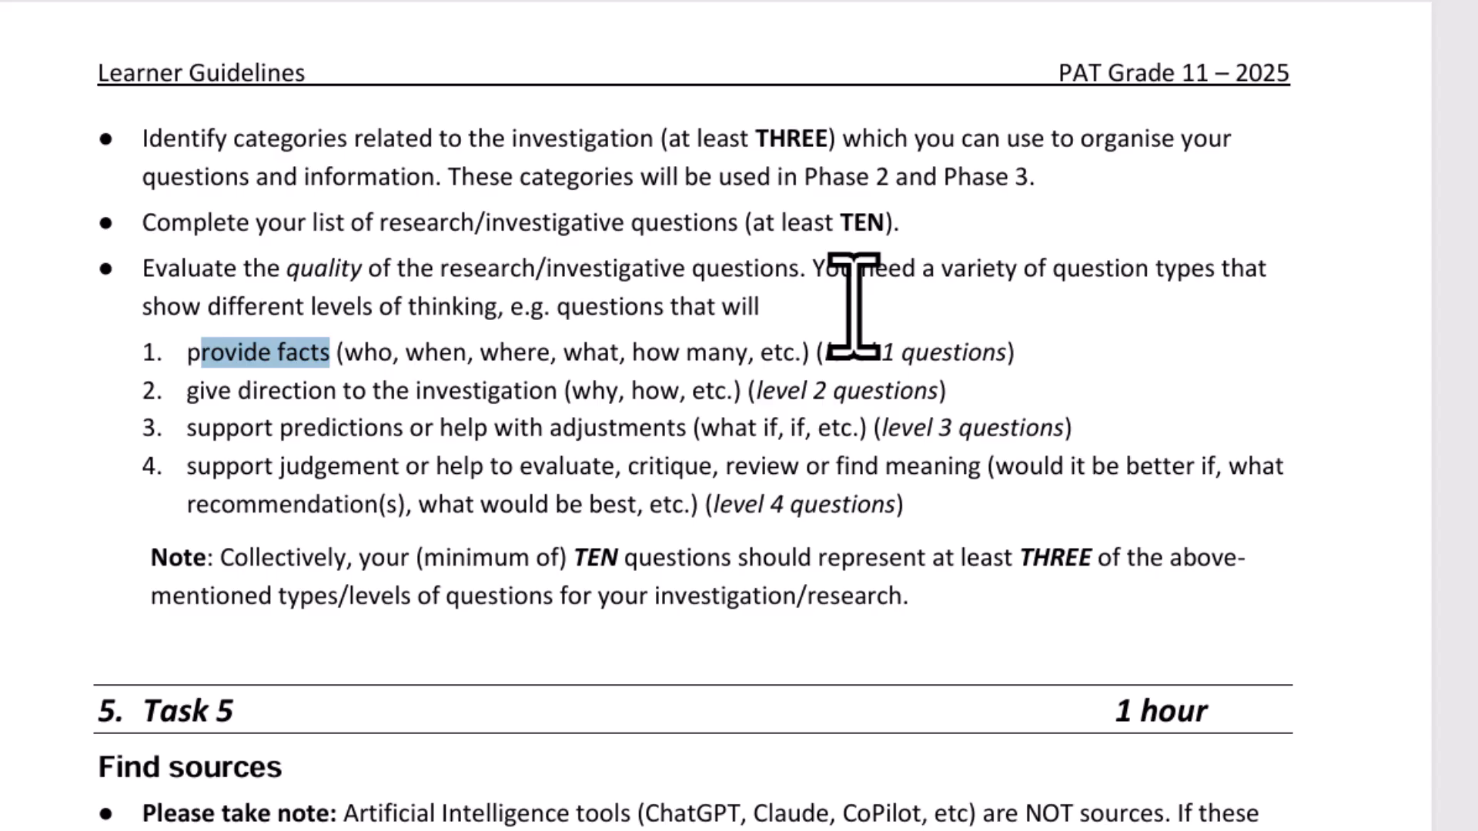
pyautogui.click(851, 330)
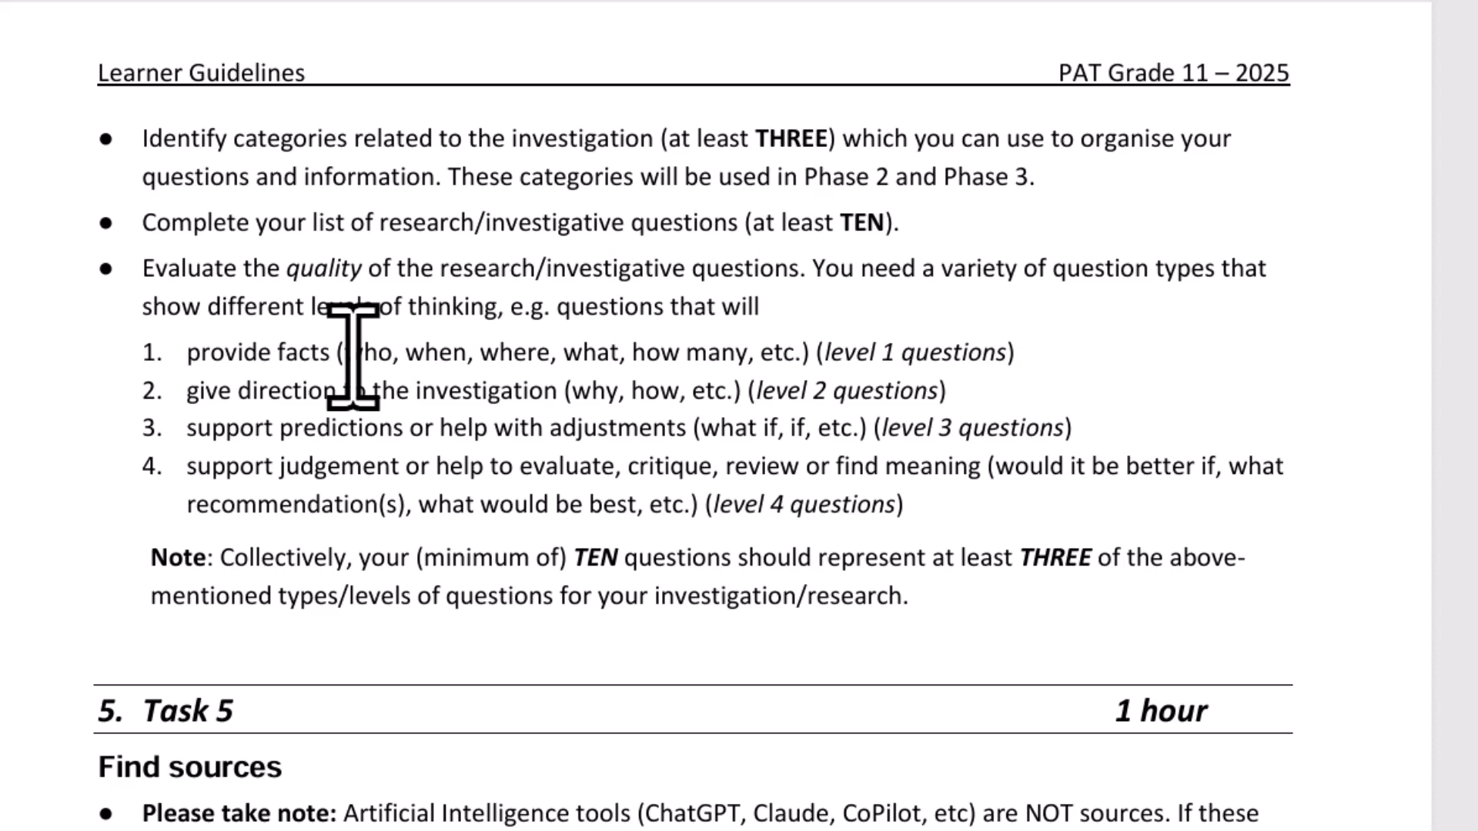
pyautogui.moveTo(345, 352); pyautogui.dragTo(796, 364)
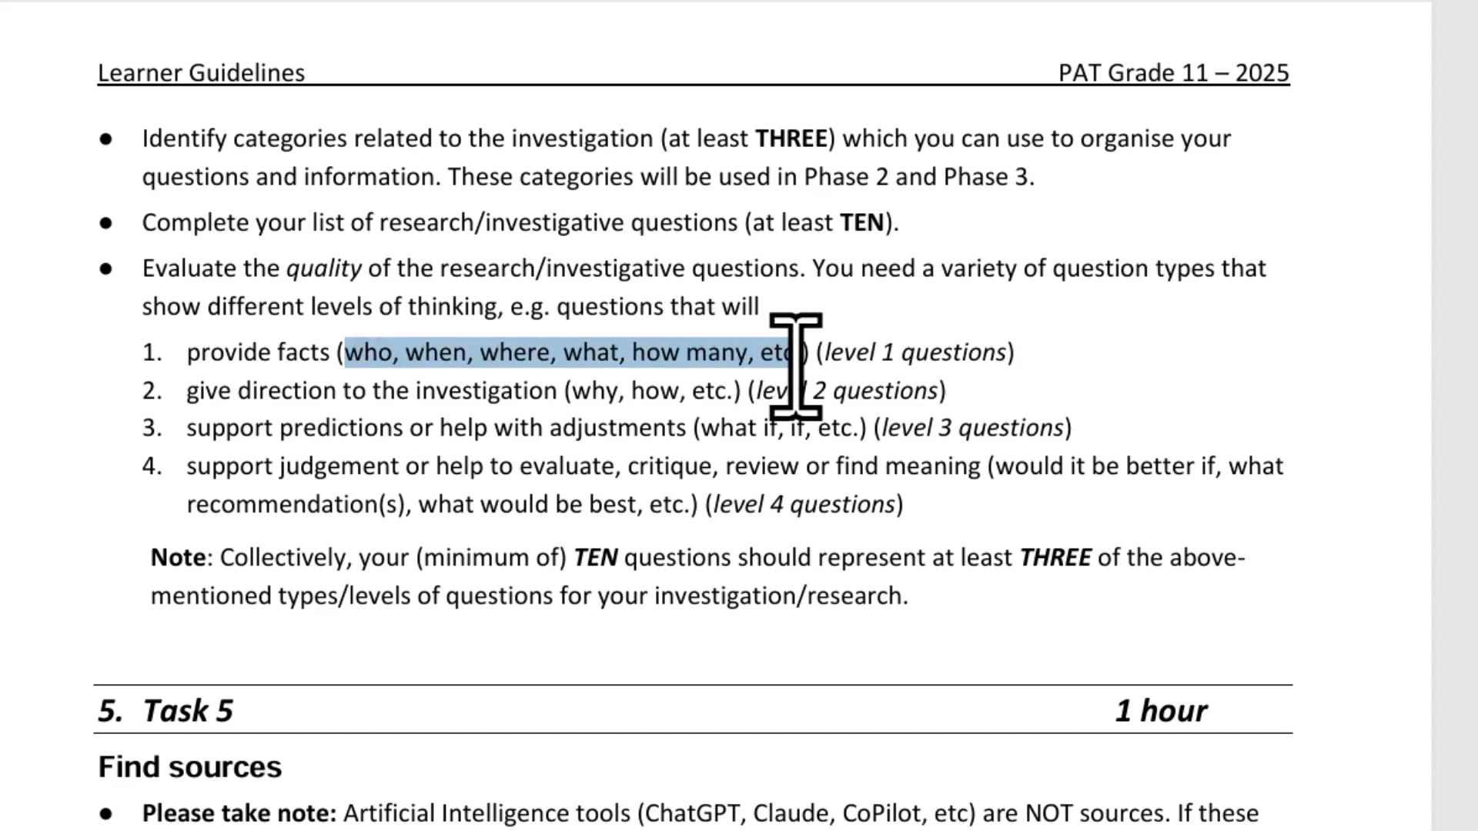
pyautogui.moveTo(796, 364); pyautogui.dragTo(801, 364)
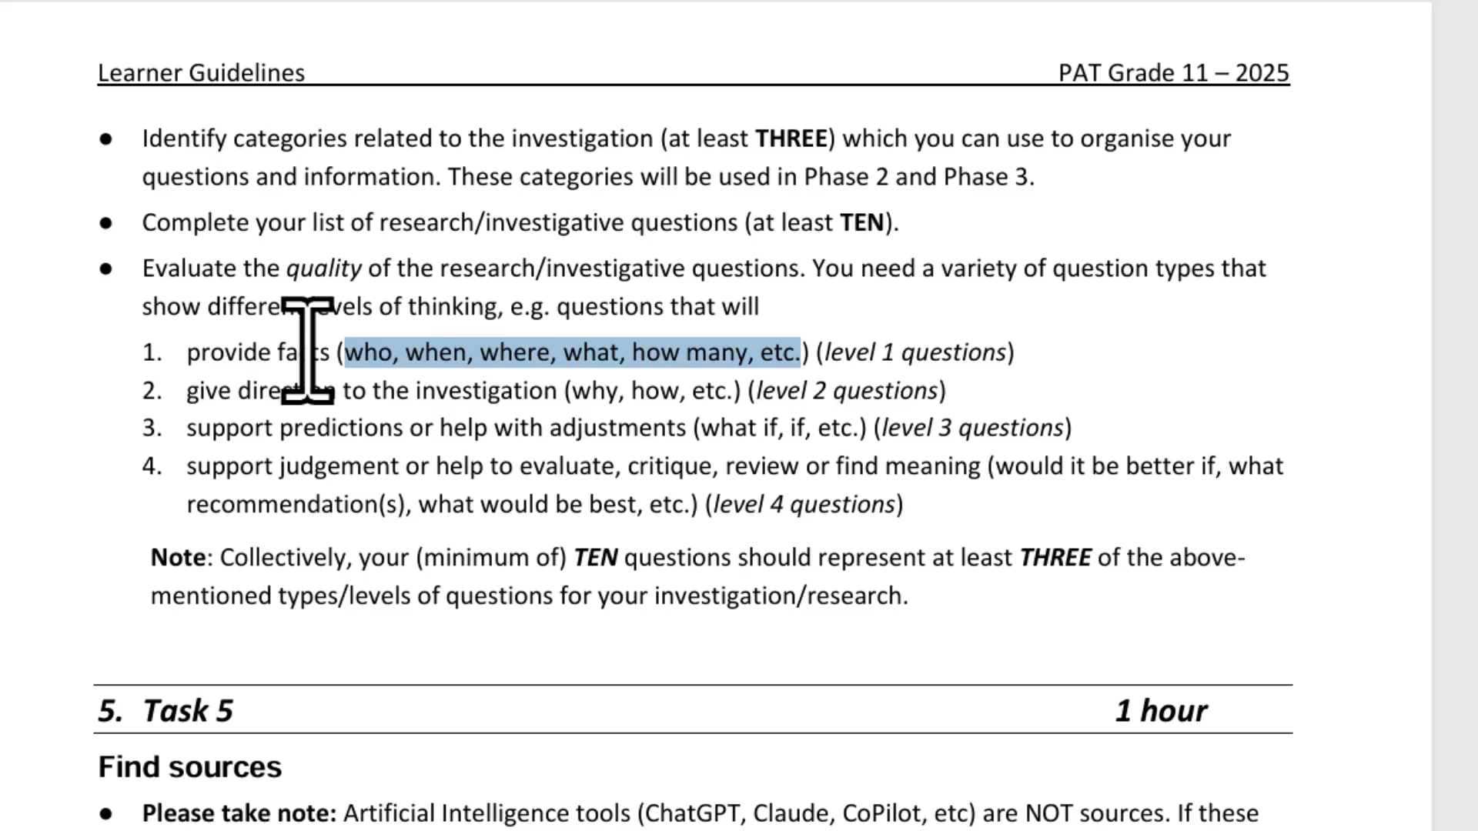
pyautogui.moveTo(307, 352); pyautogui.dragTo(183, 362)
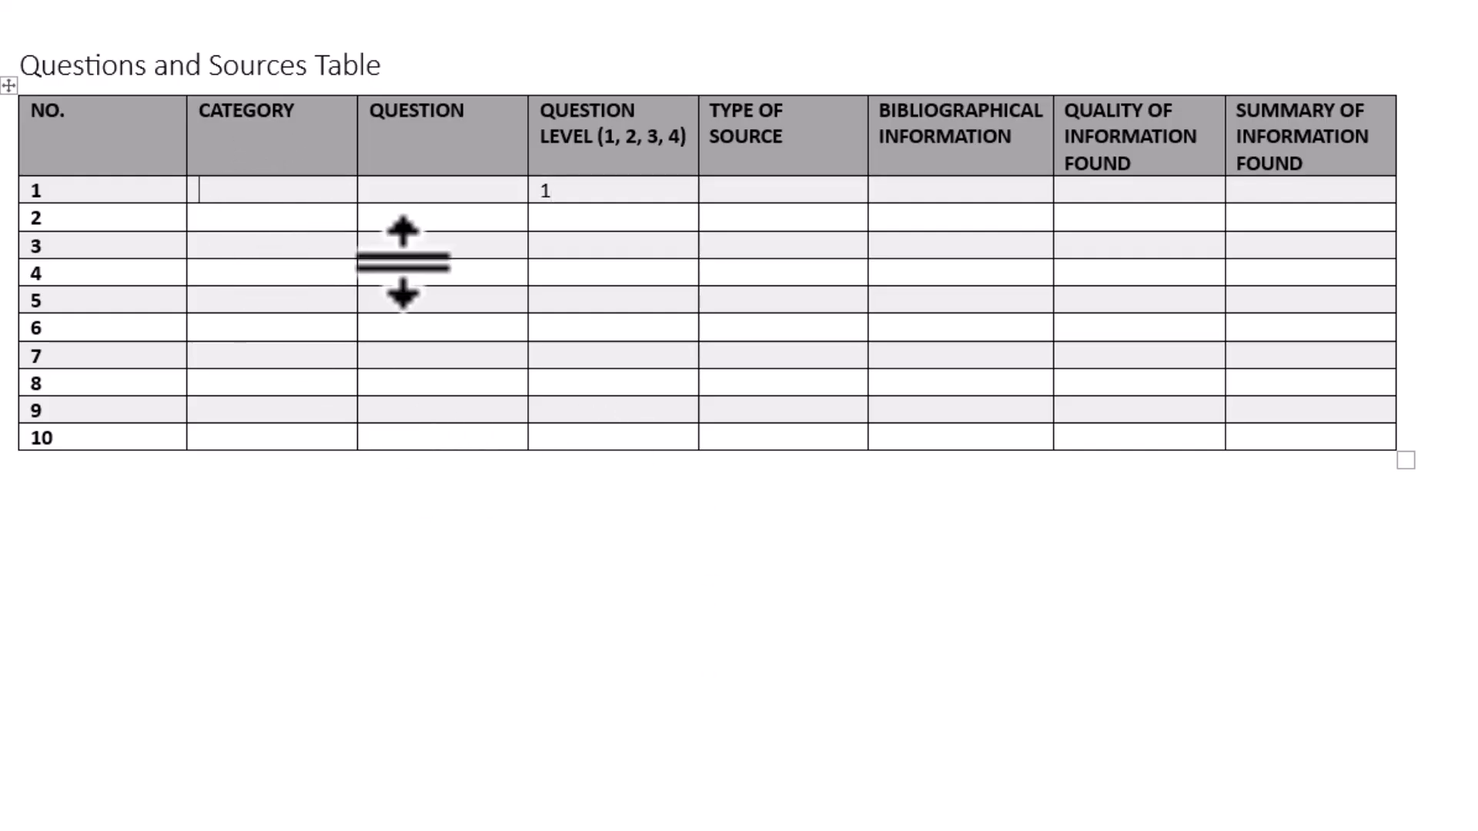
# - Enter Factual as row 1's category and move to row 1's Question cell
pyautogui.write('Factual')
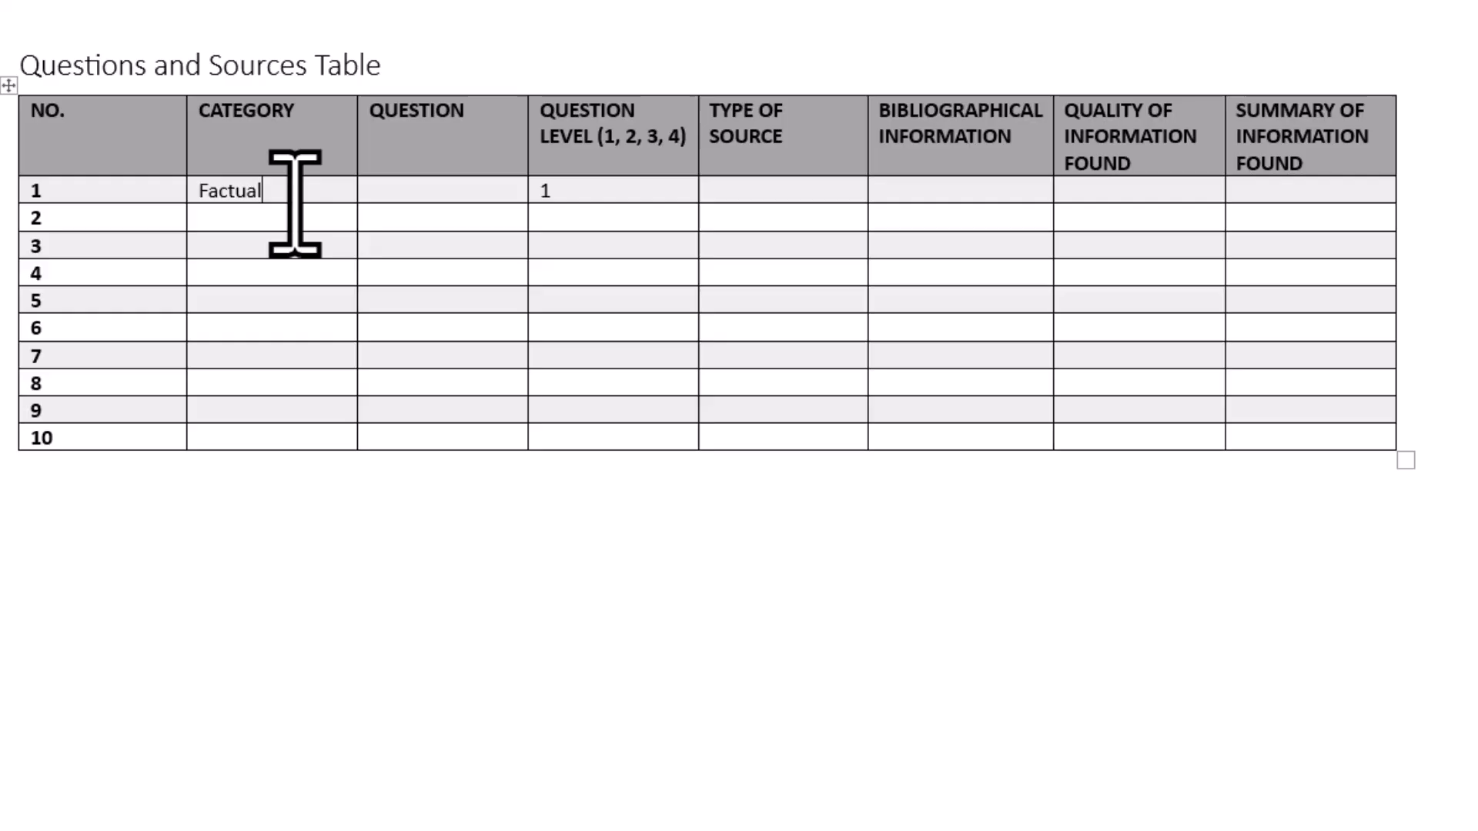
pyautogui.click(397, 191)
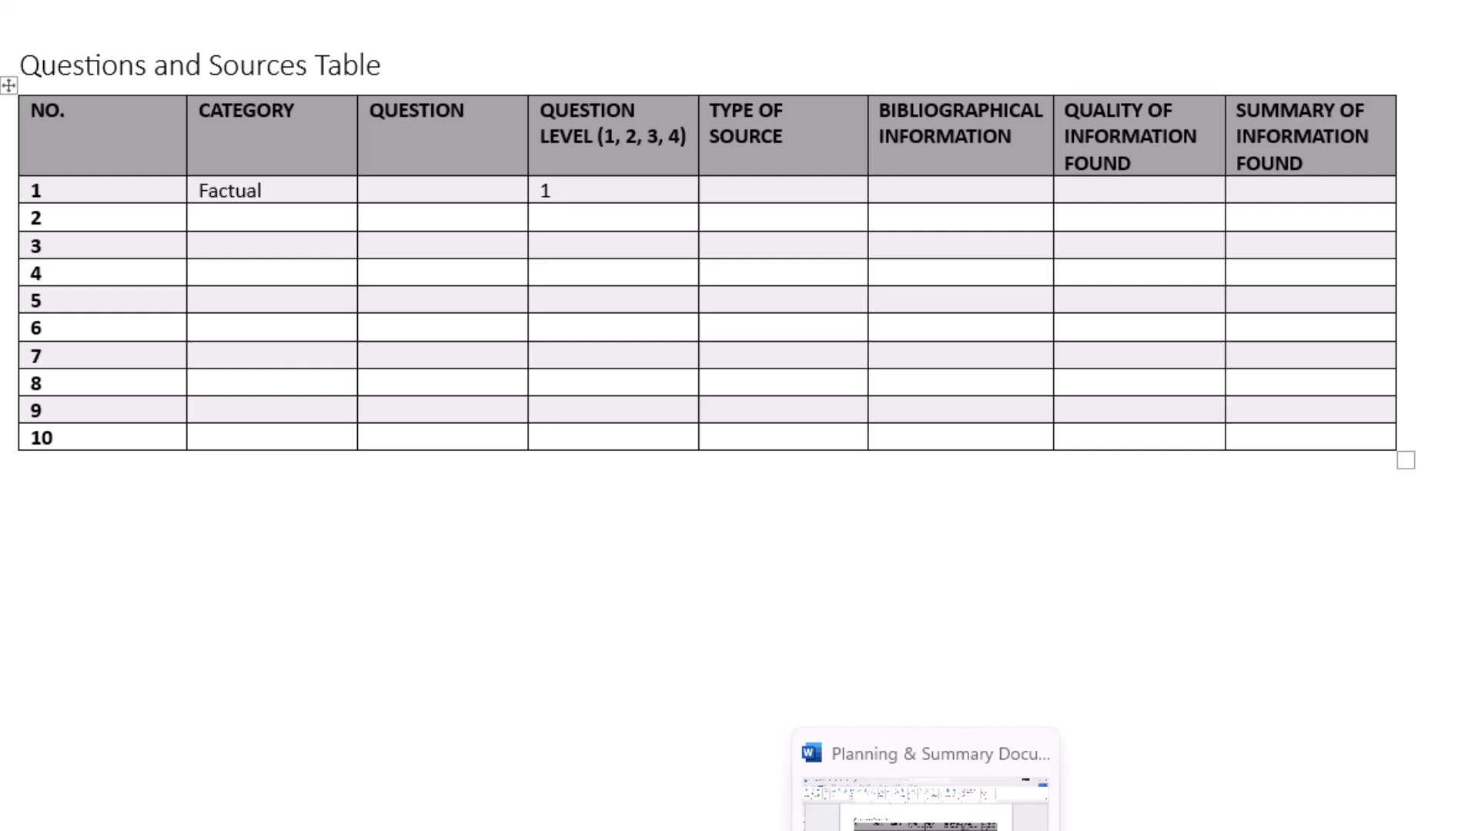
# - Bring up the PAT guidelines PDF and scroll up to the page-5 courier questions list
pyautogui.click(886, 793)
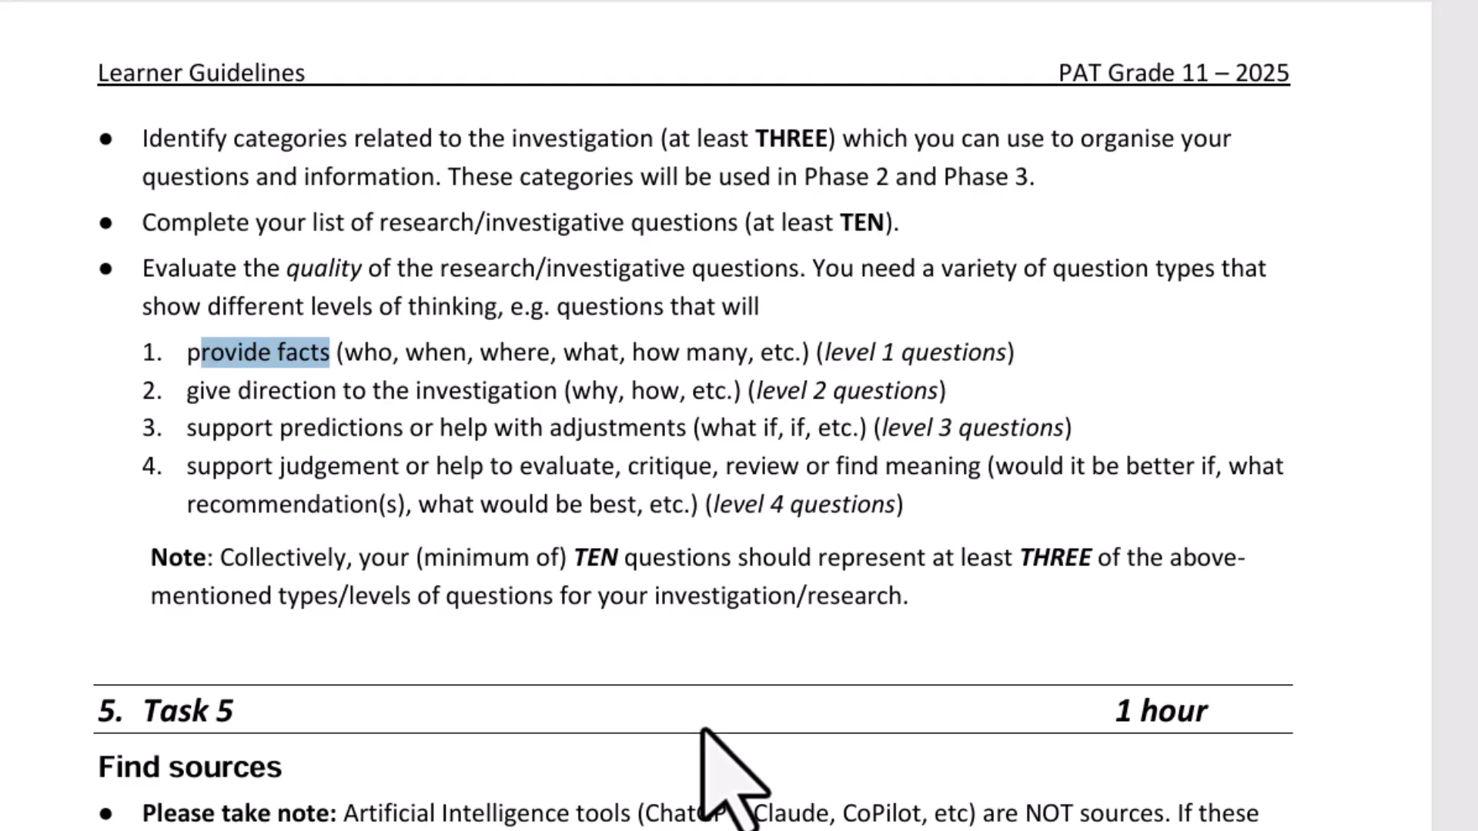
pyautogui.scroll(20, 692, 714)
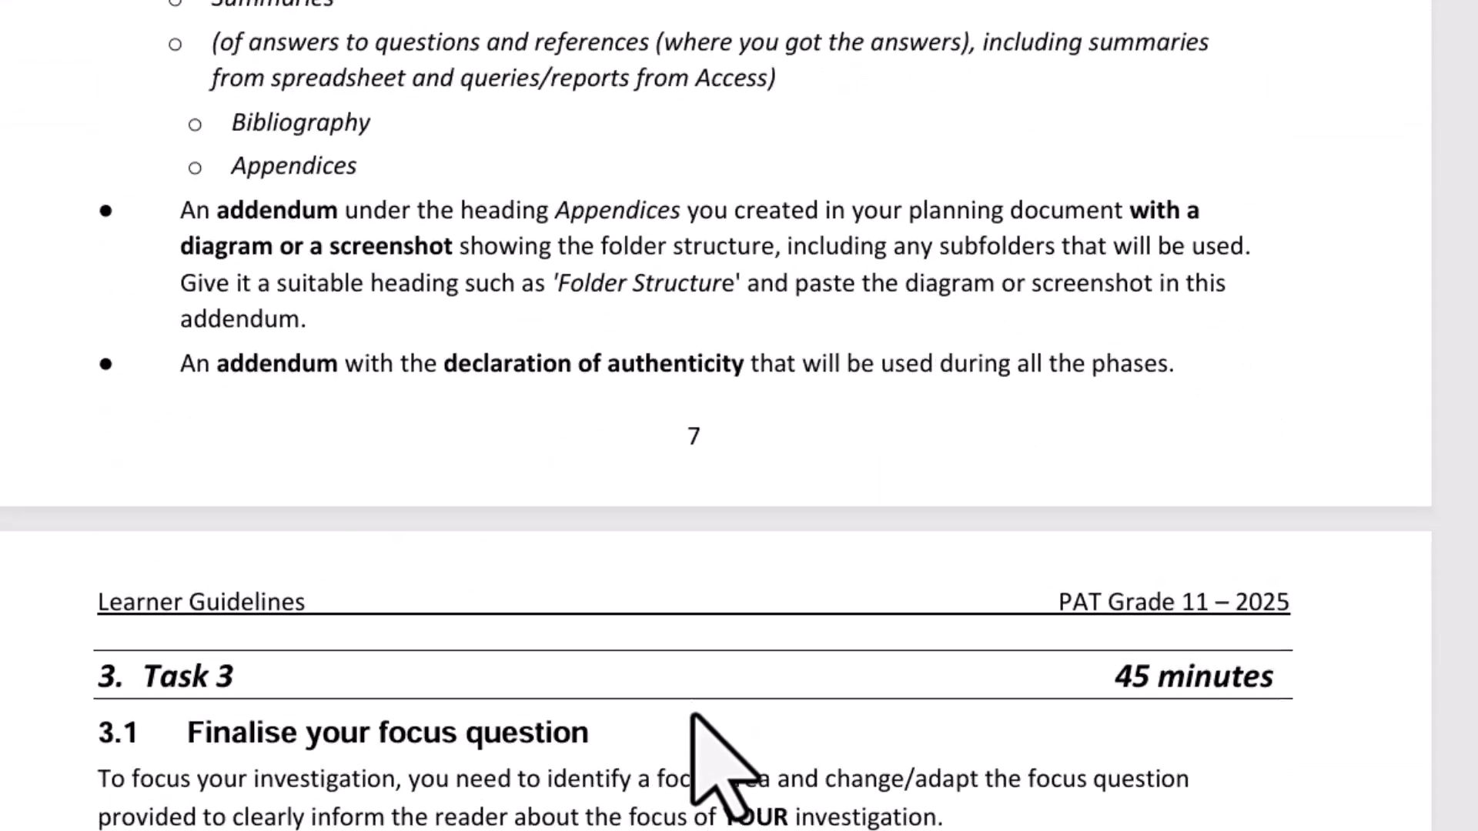
pyautogui.scroll(20, 691, 714)
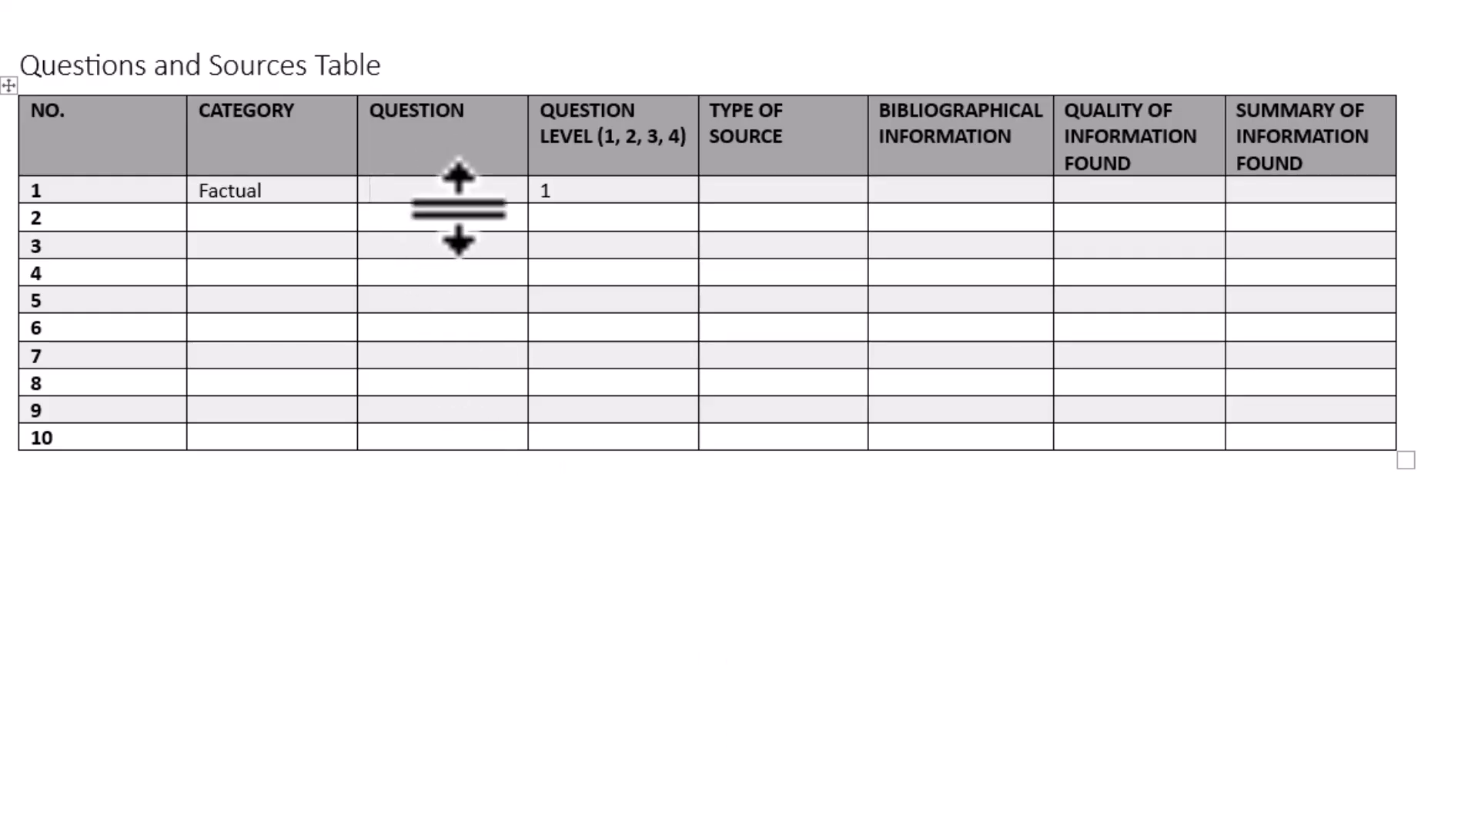
# - Paste the QR-code courier drop-off/pickup question into row 1's Question cell
pyautogui.hotkey('ctrl', 'v')
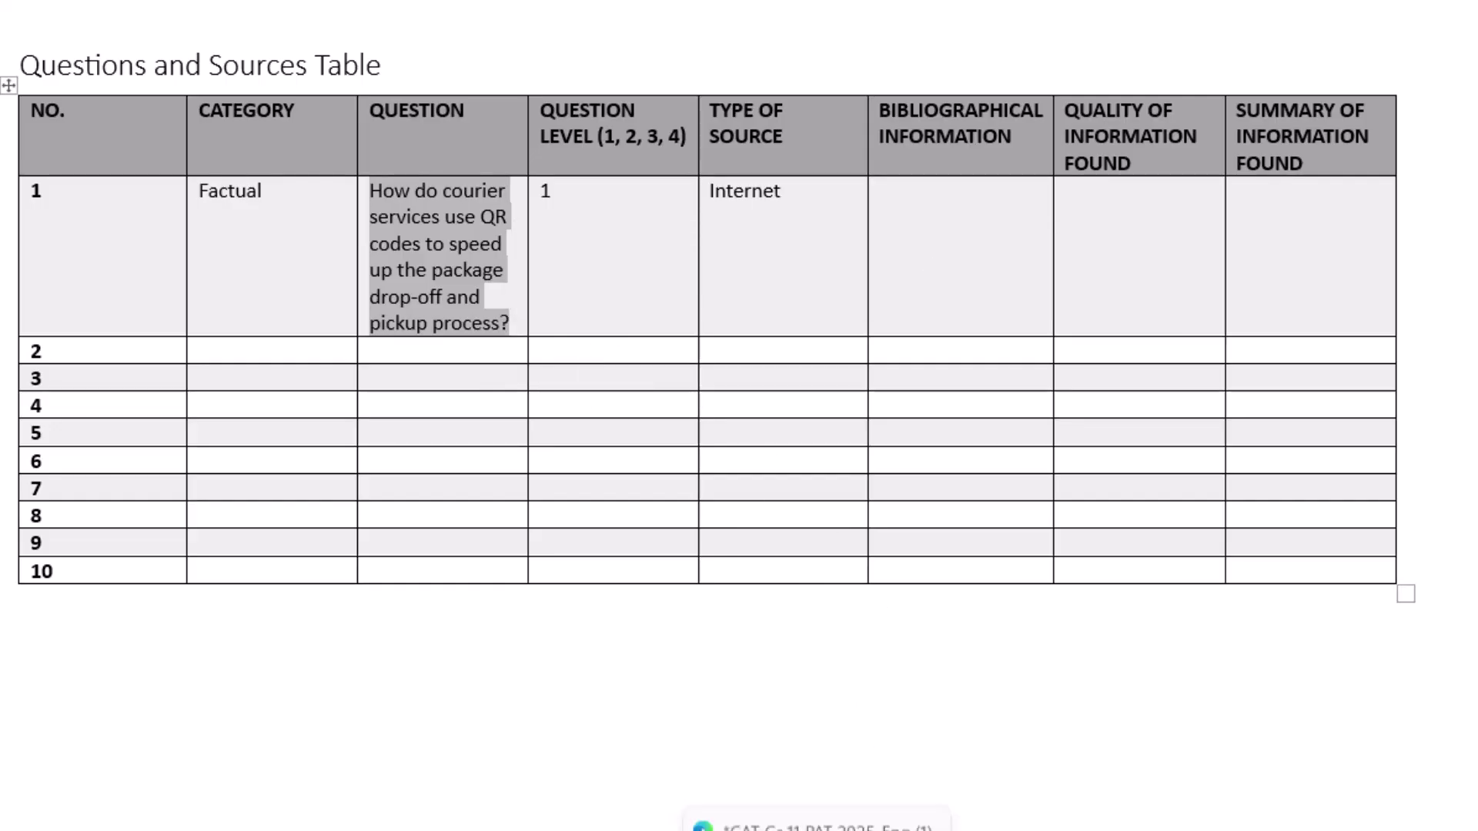
# - Paste the delivery-drones question into row 2's Question cell and delete its numbering
pyautogui.click(816, 822)
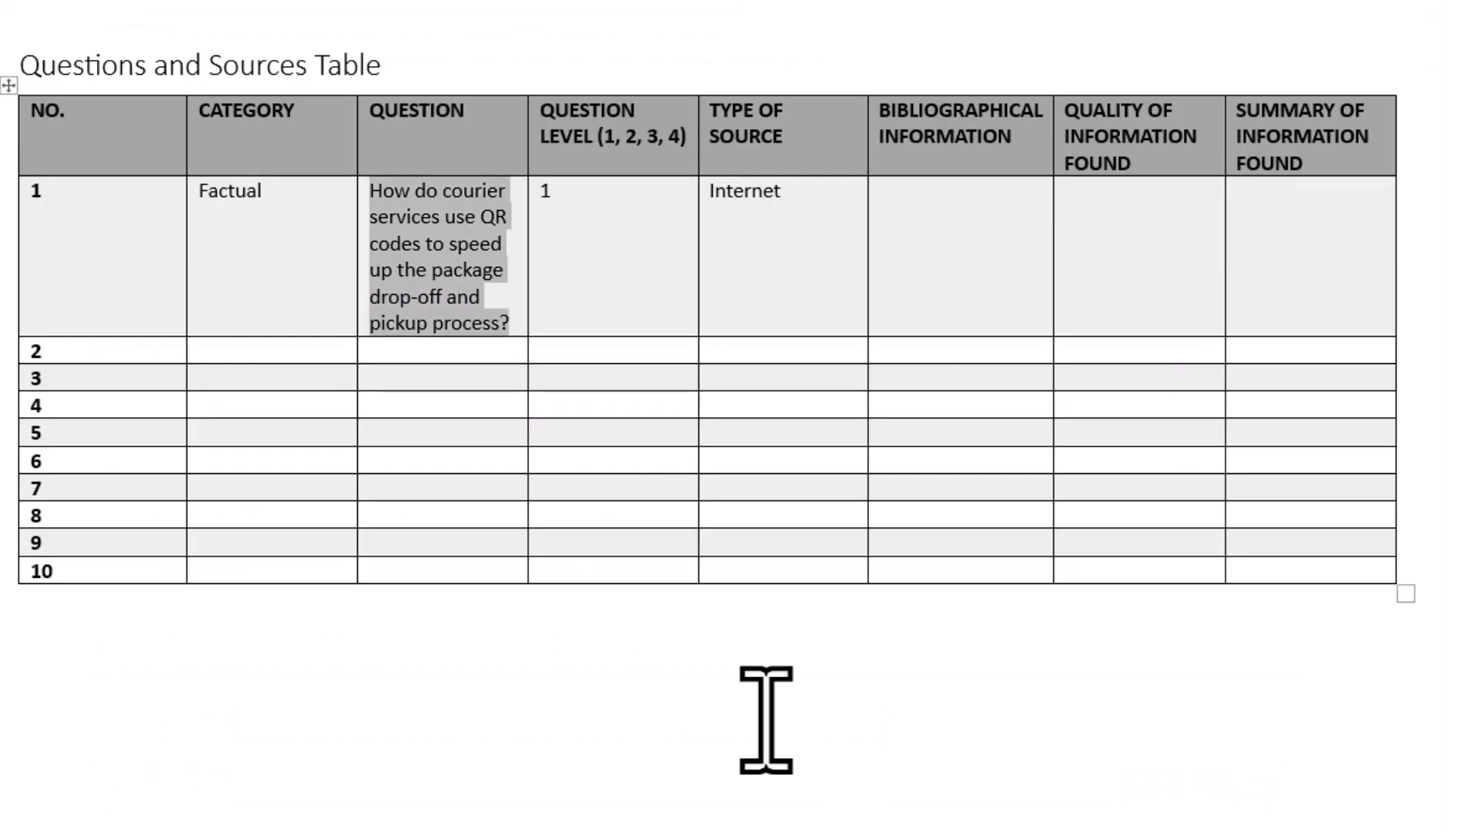
pyautogui.click(488, 354)
pyautogui.write('12. How are some delivery companies testing drones and self-driving vehicles for future deliveries?')
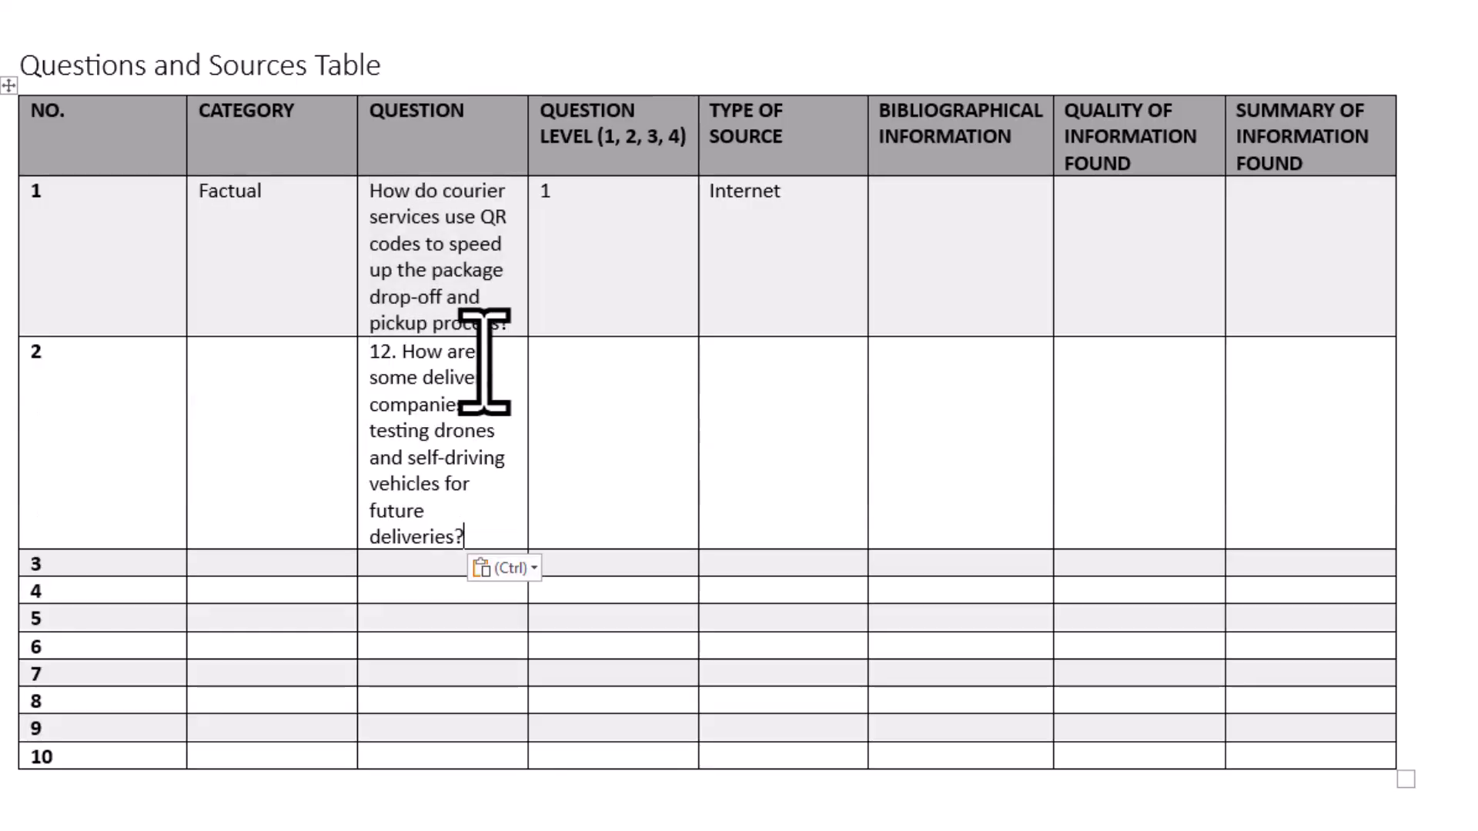
pyautogui.click(397, 356)
pyautogui.press('BackSpace')
pyautogui.press('BackSpace')
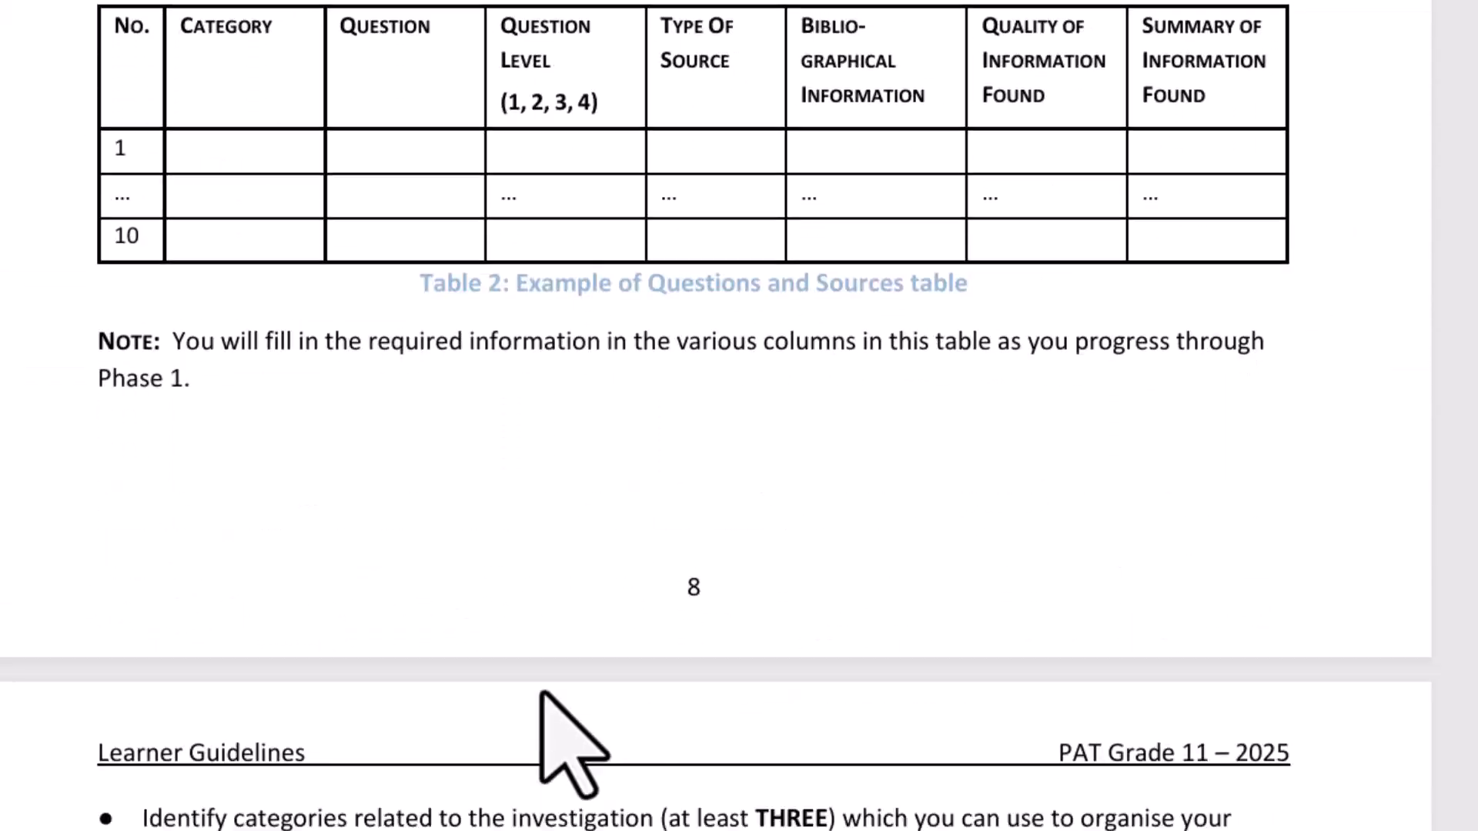
# - Review the level 2 question description in the PDF, then scroll back to the question list
pyautogui.scroll(3, 585, 689)
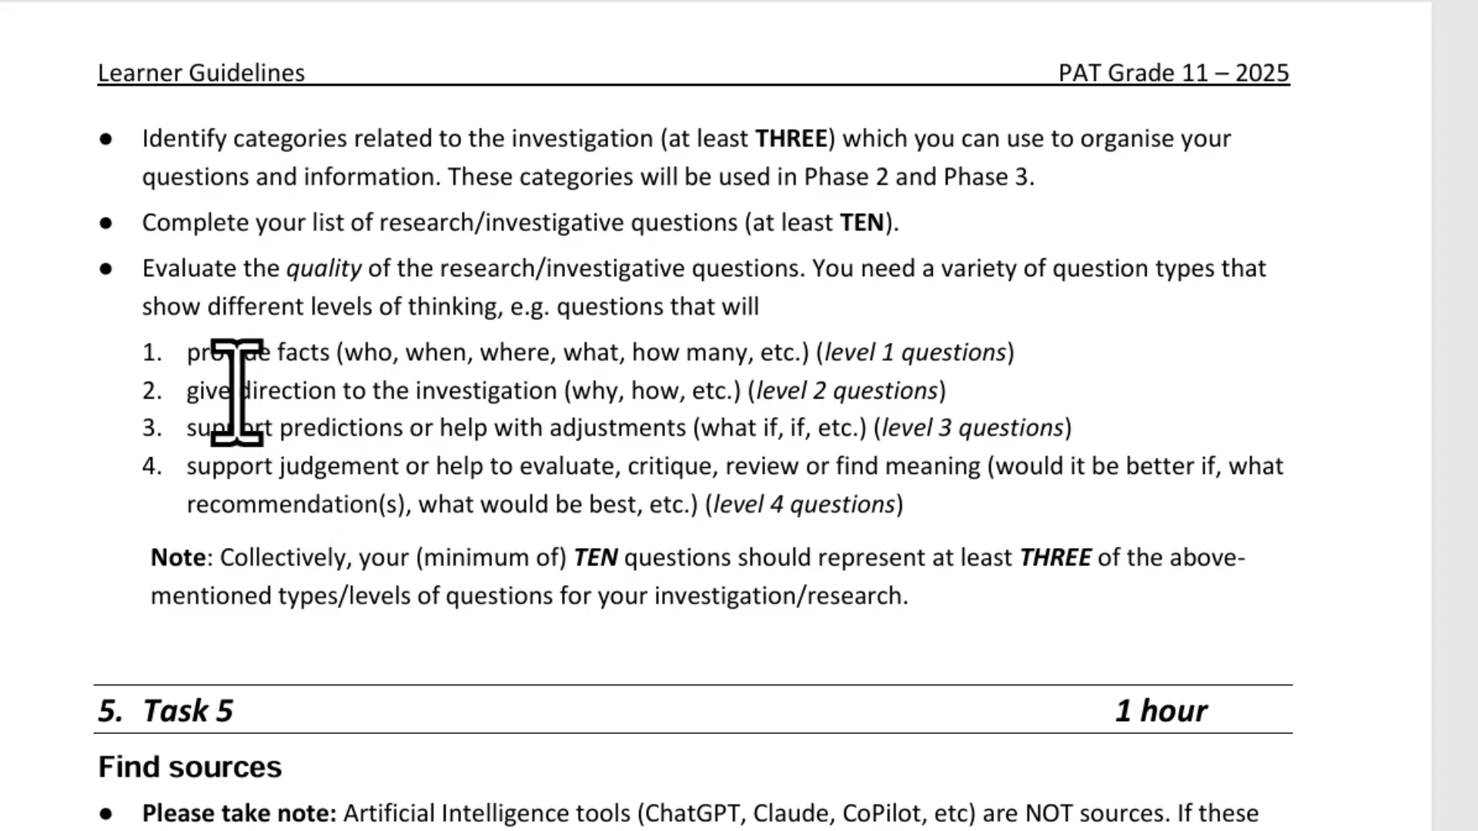
pyautogui.moveTo(232, 391); pyautogui.dragTo(502, 390)
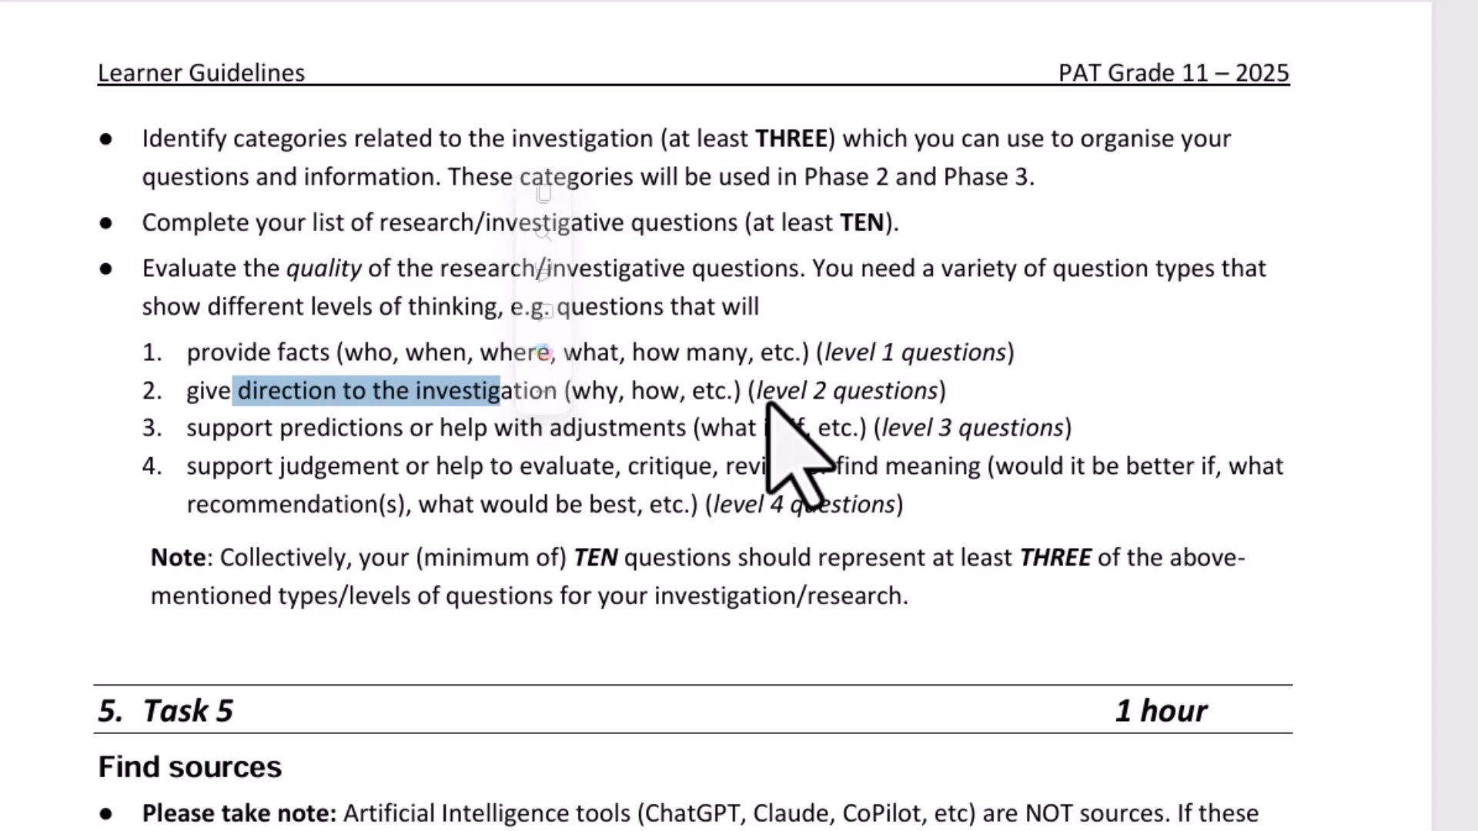
pyautogui.scroll(15, 693, 390)
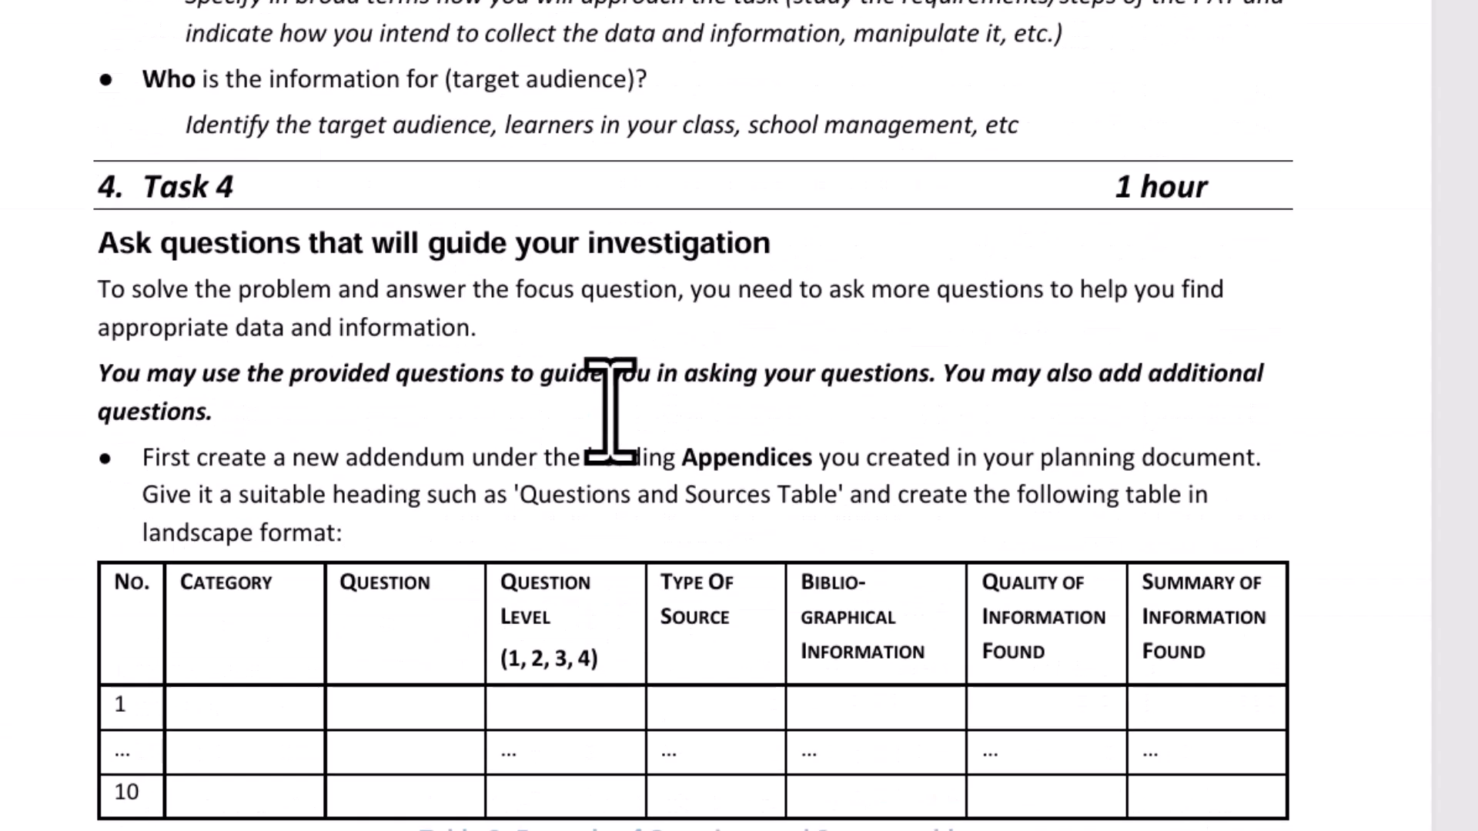
pyautogui.scroll(15, 611, 410)
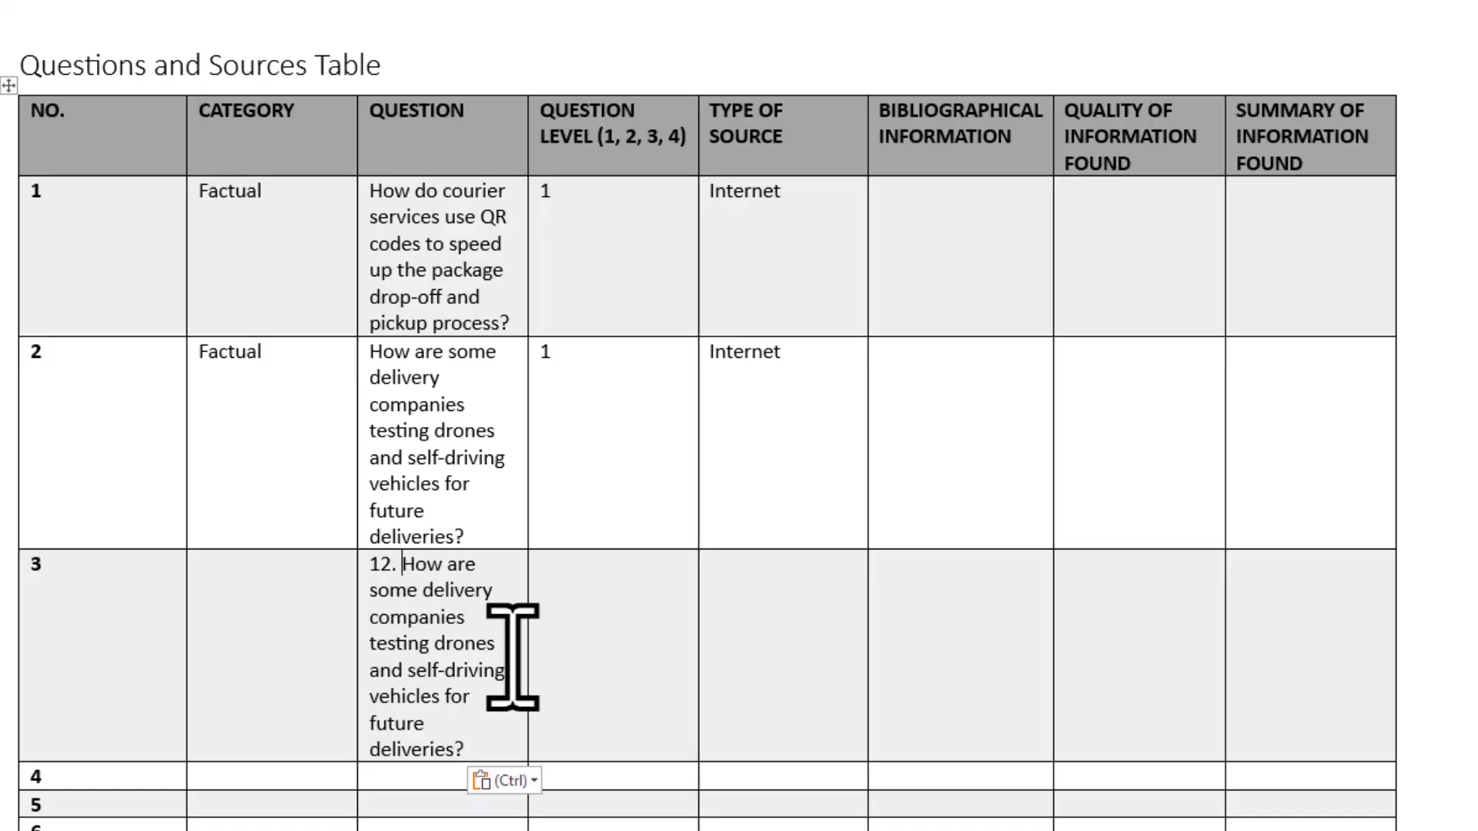
# - Remove the '12.' prefix from row 3's question and move to its level and category cells
pyautogui.press('BackSpace')
pyautogui.press('BackSpace')
pyautogui.press('BackSpace')
pyautogui.press('BackSpace')
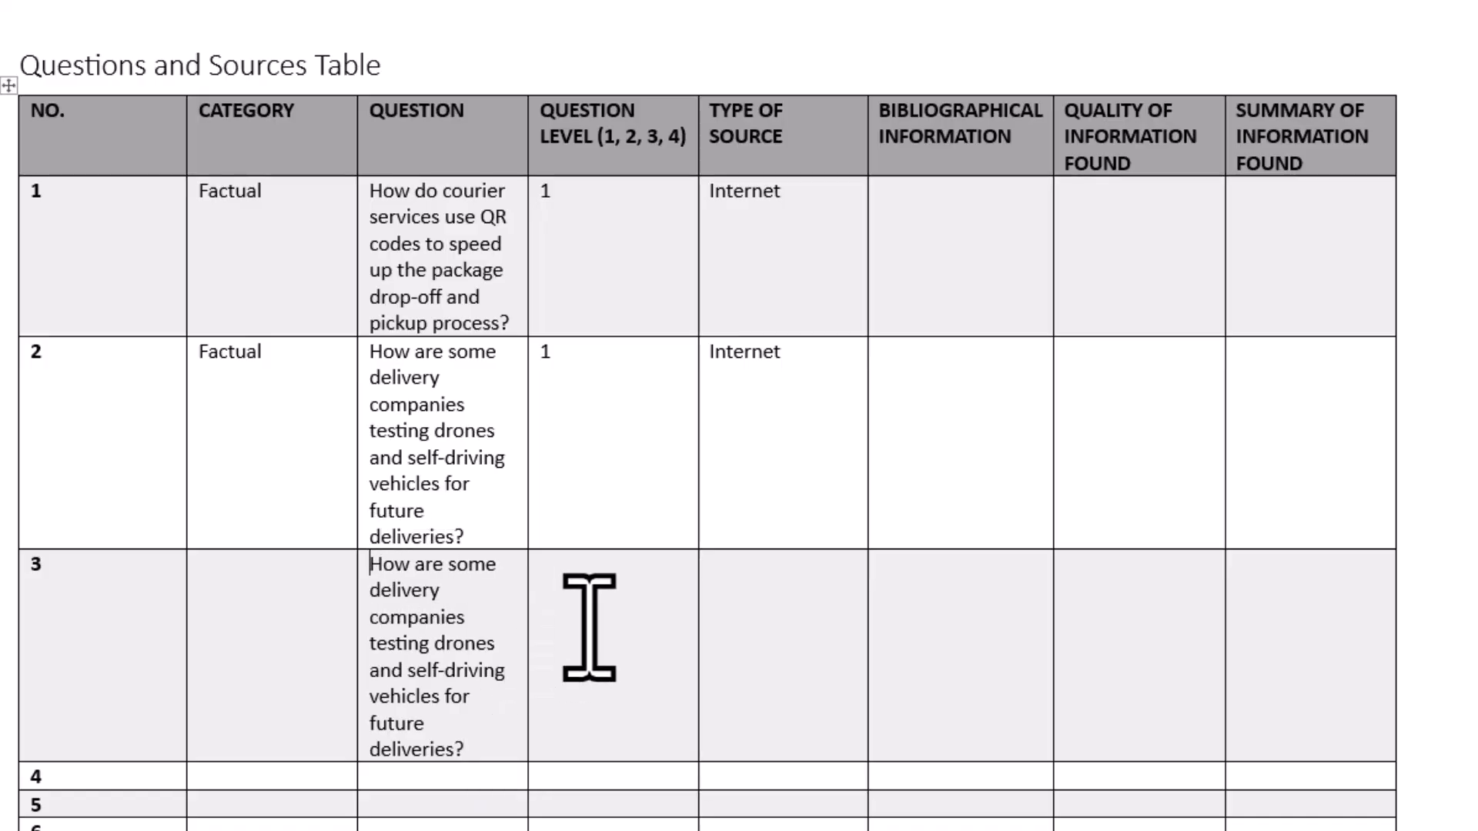
pyautogui.click(587, 578)
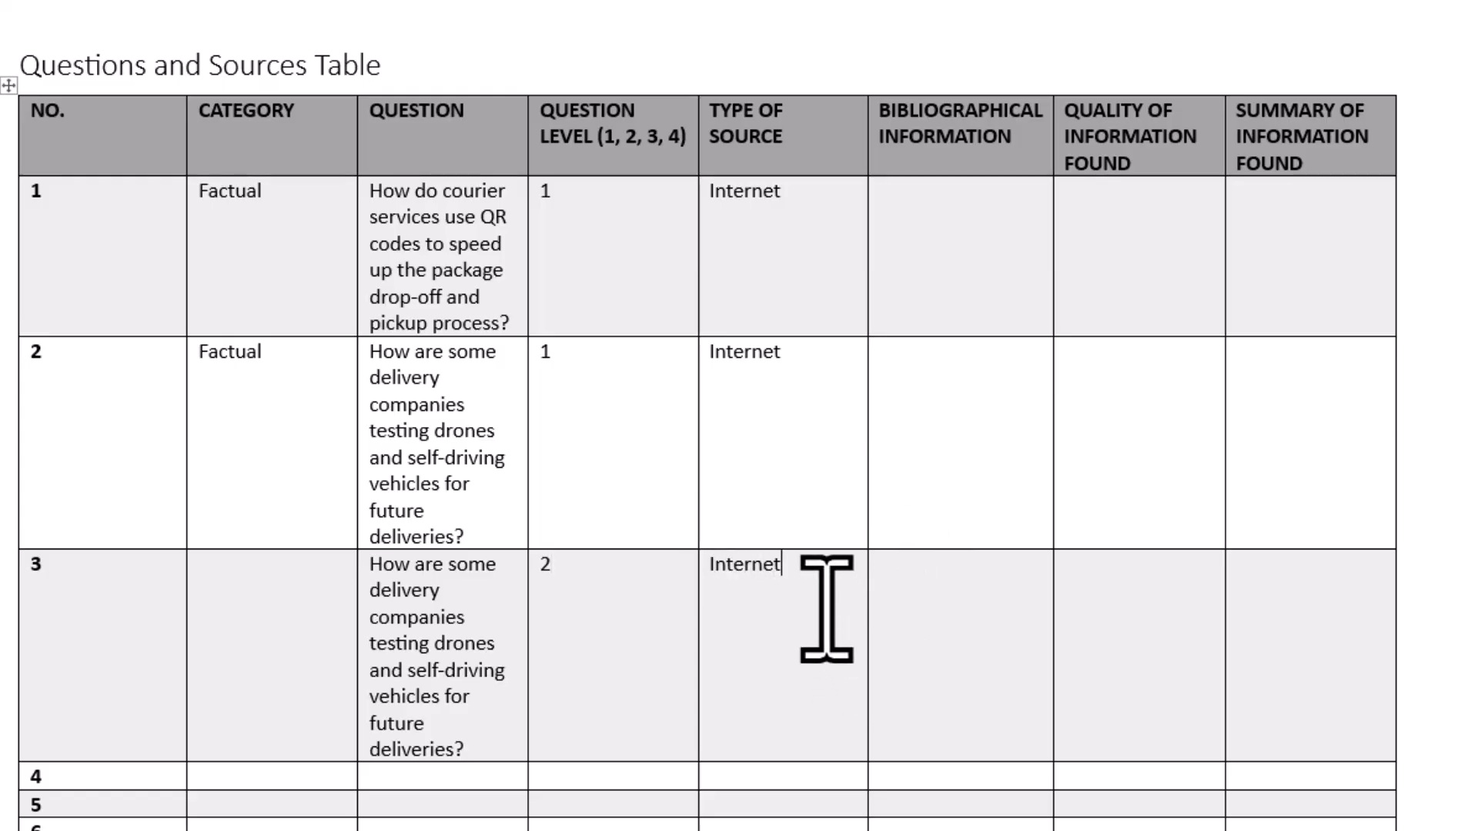
pyautogui.scroll(-1, 802, 643)
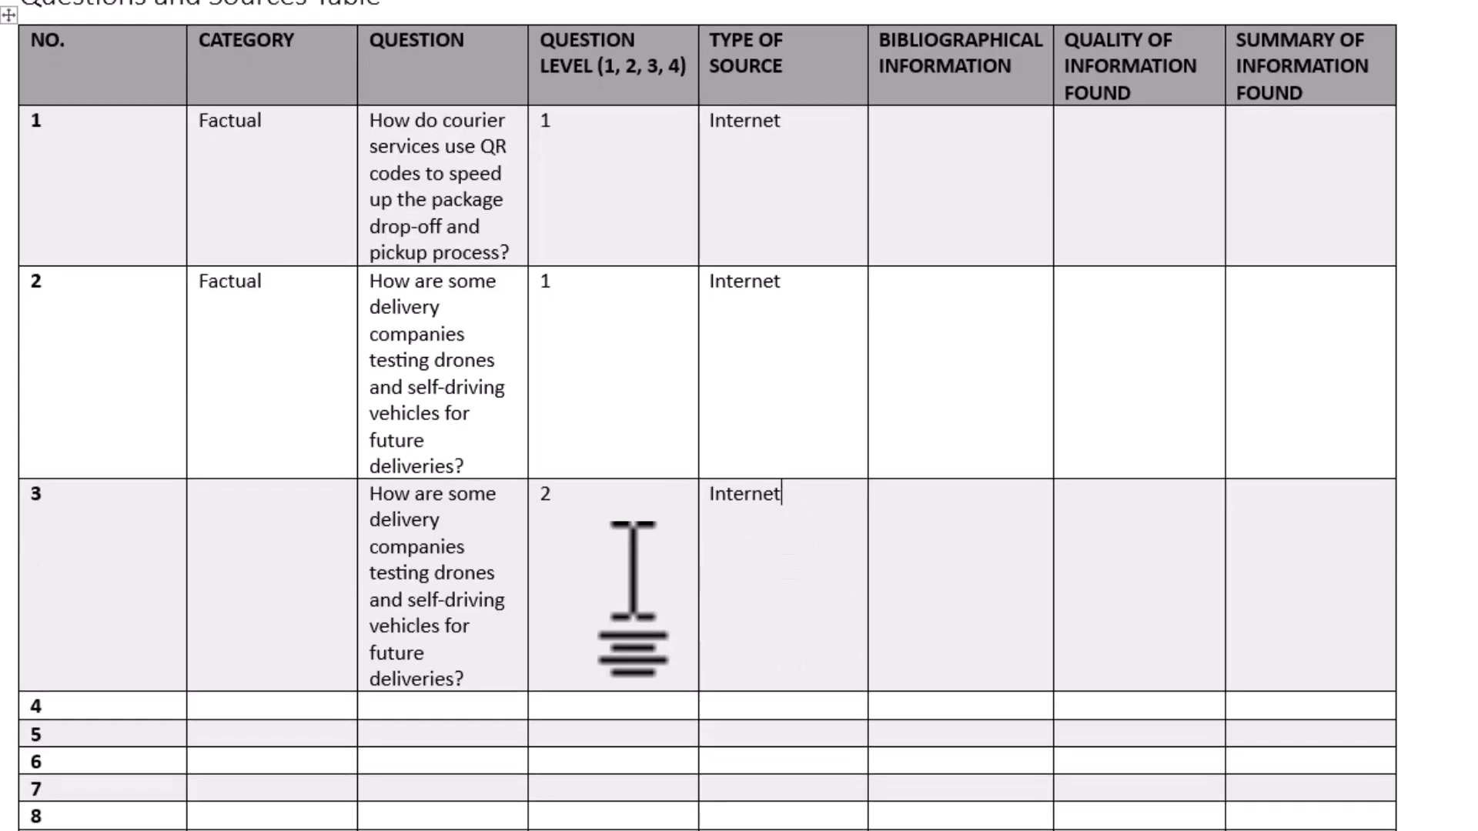
pyautogui.click(316, 545)
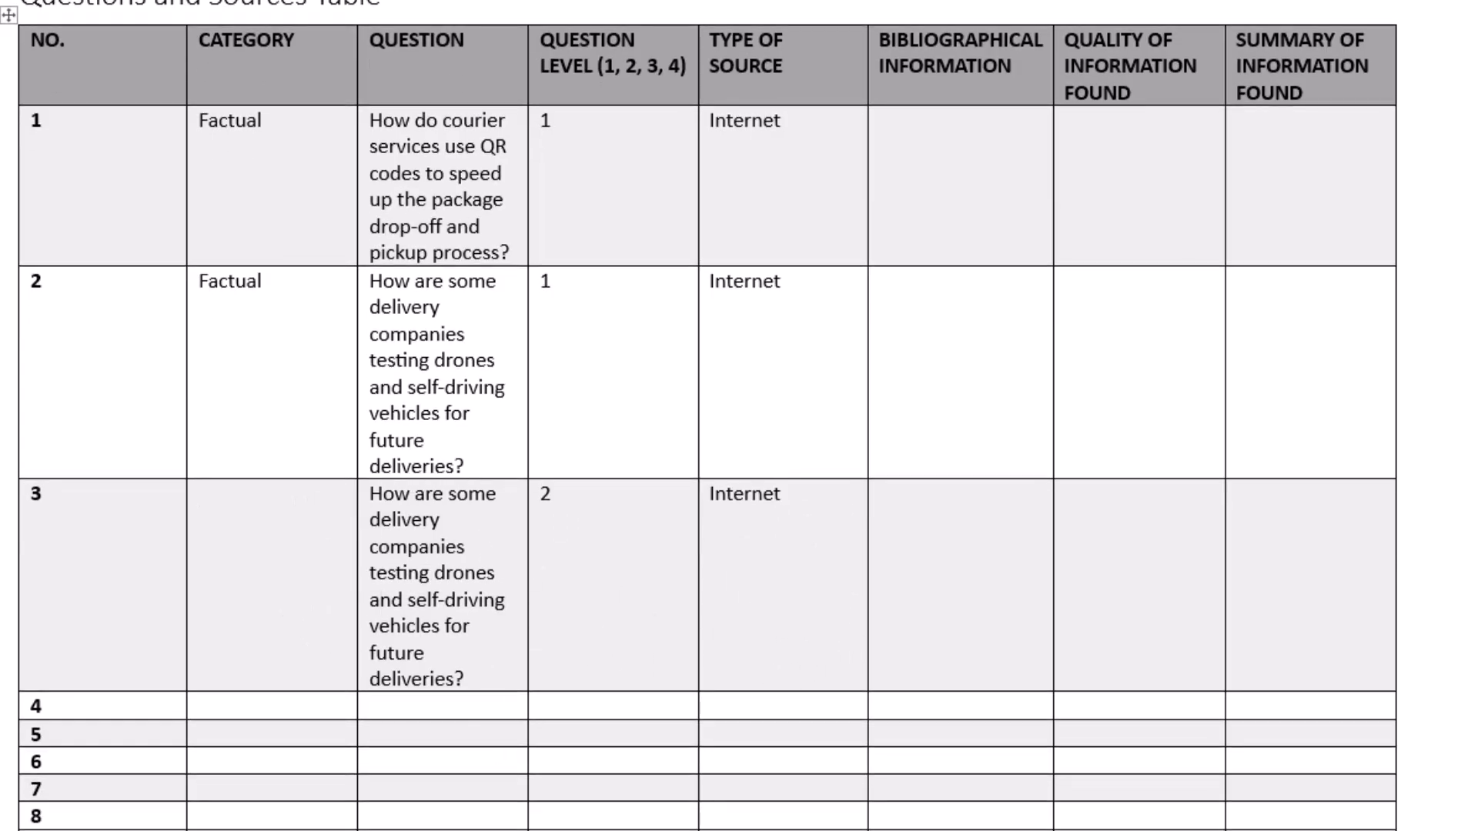
# - Scroll the guidelines PDF down to the level 1–4 question type descriptions
pyautogui.moveTo(926, 828)
pyautogui.click(731, 783)
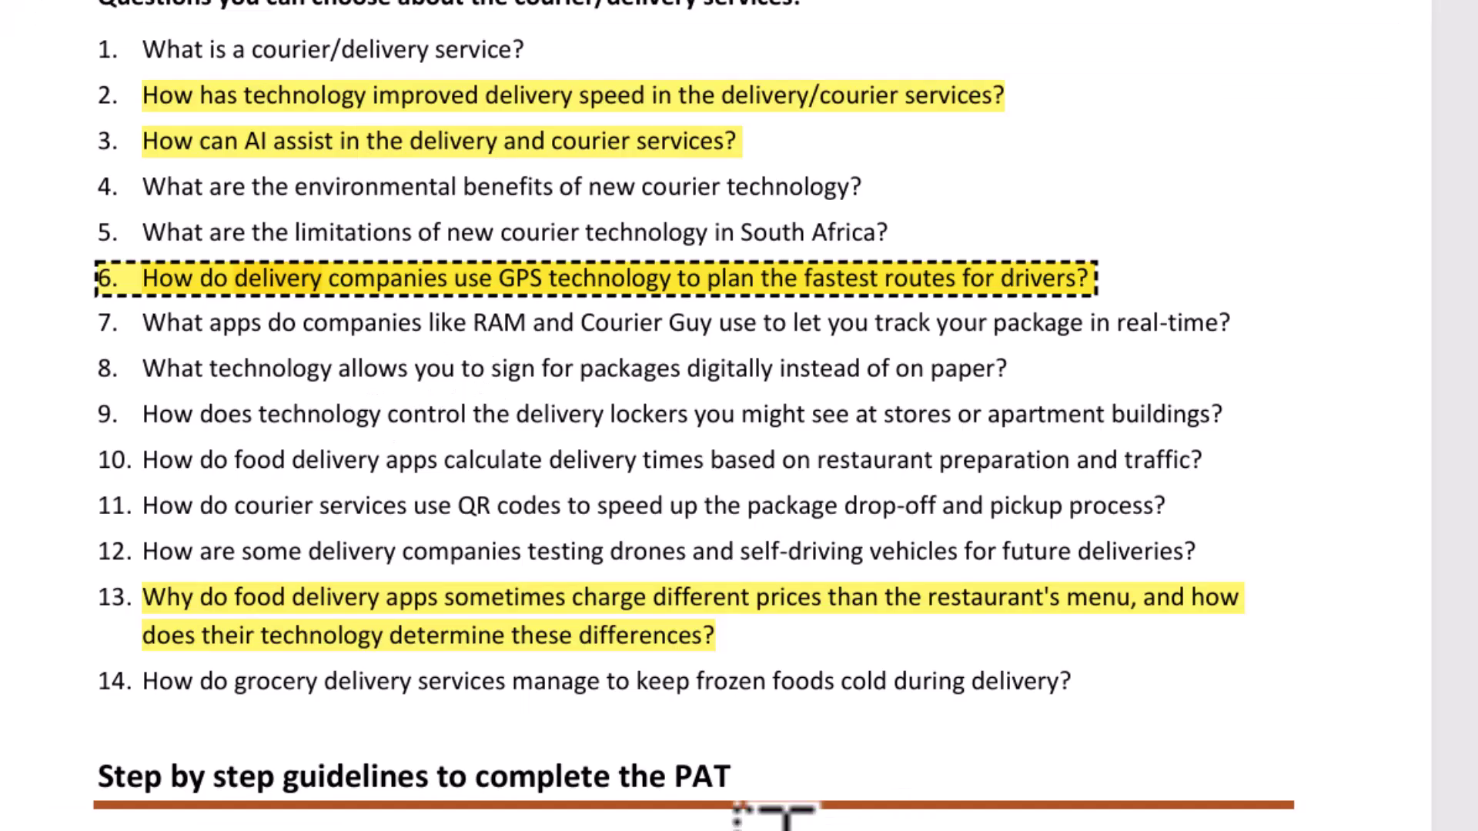
pyautogui.scroll(-10, 769, 670)
pyautogui.scroll(-15, 836, 574)
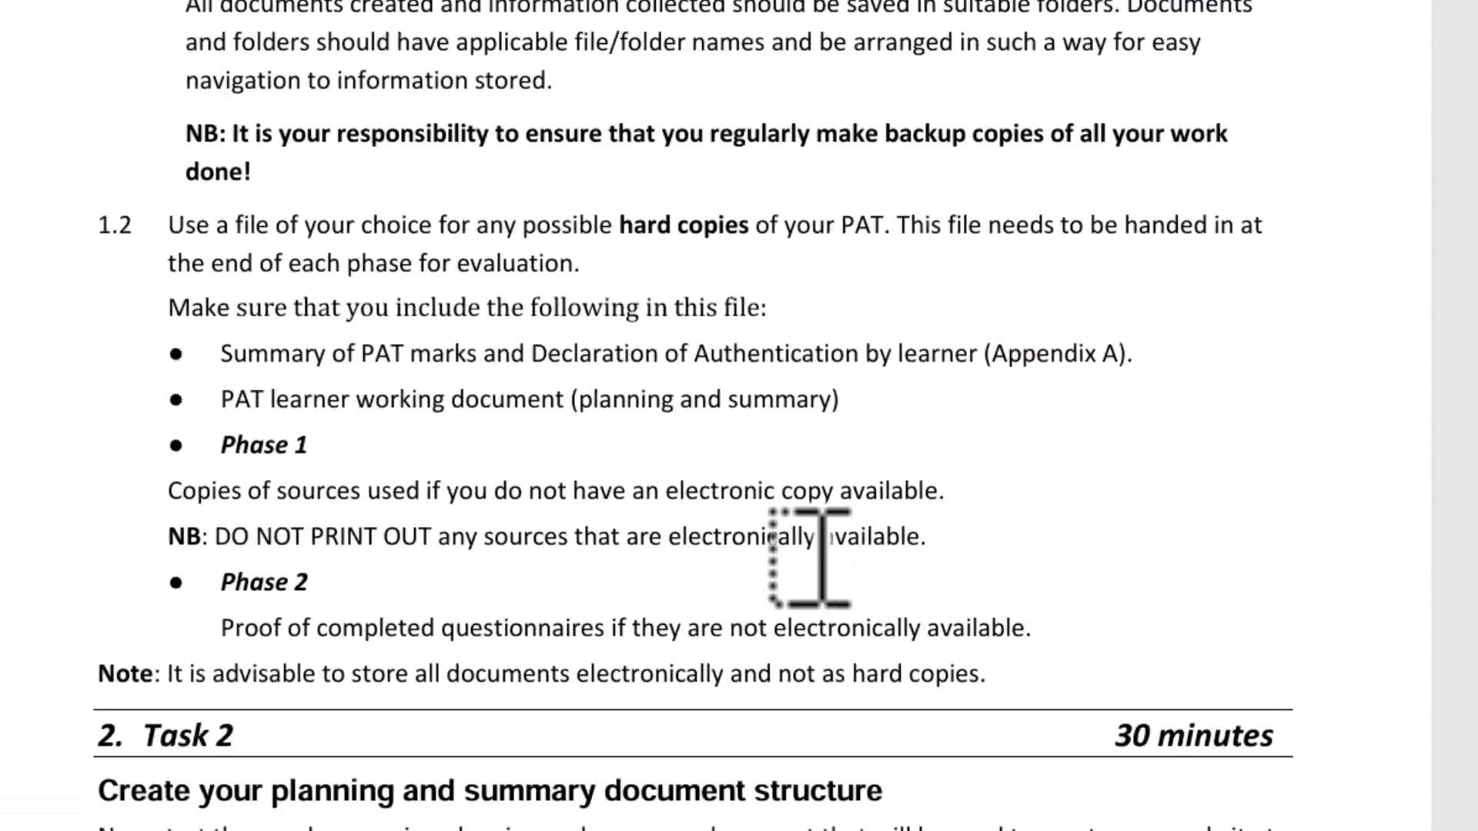
pyautogui.scroll(-10, 697, 260)
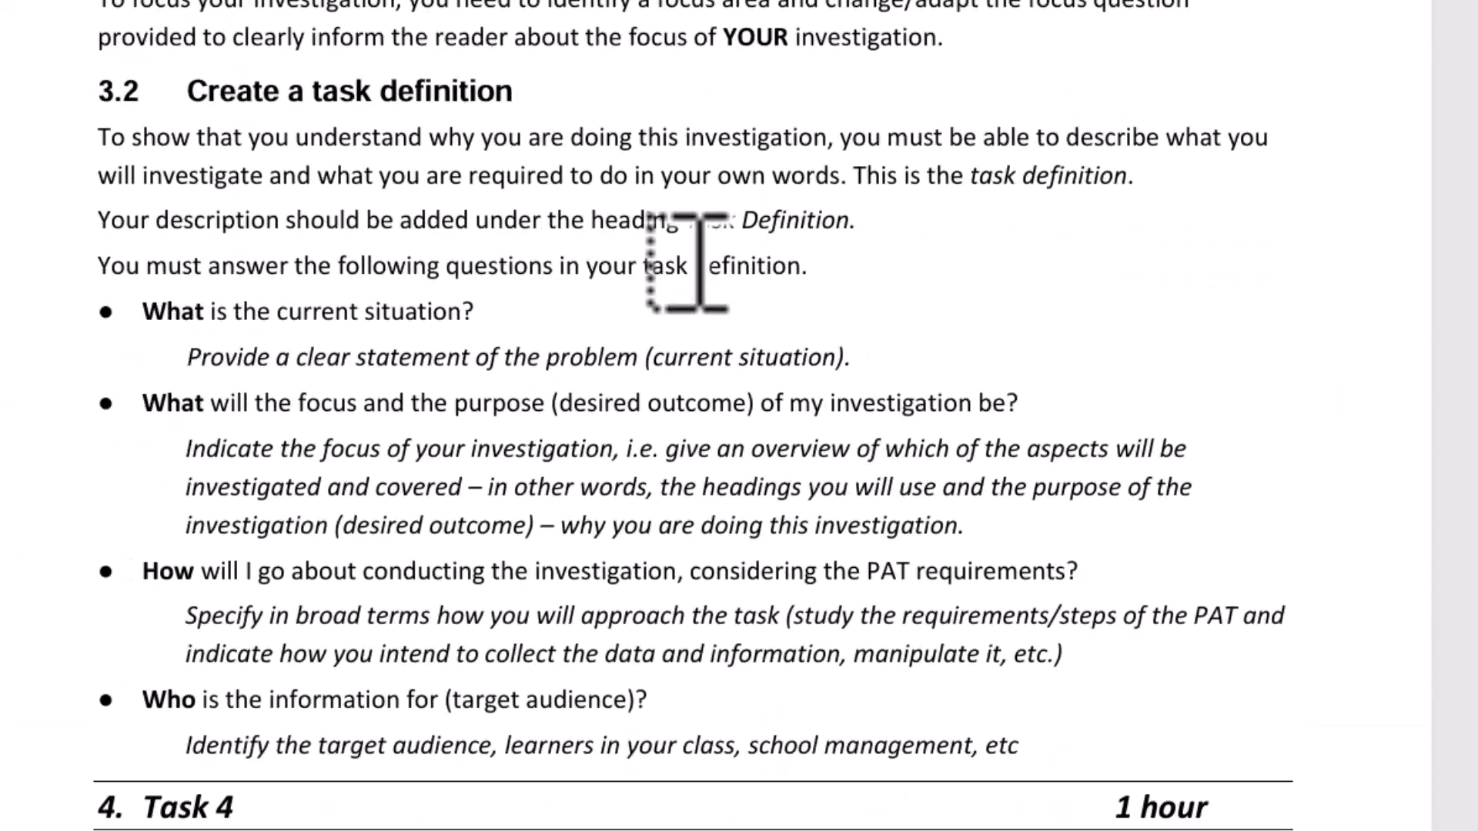
pyautogui.scroll(-15, 697, 261)
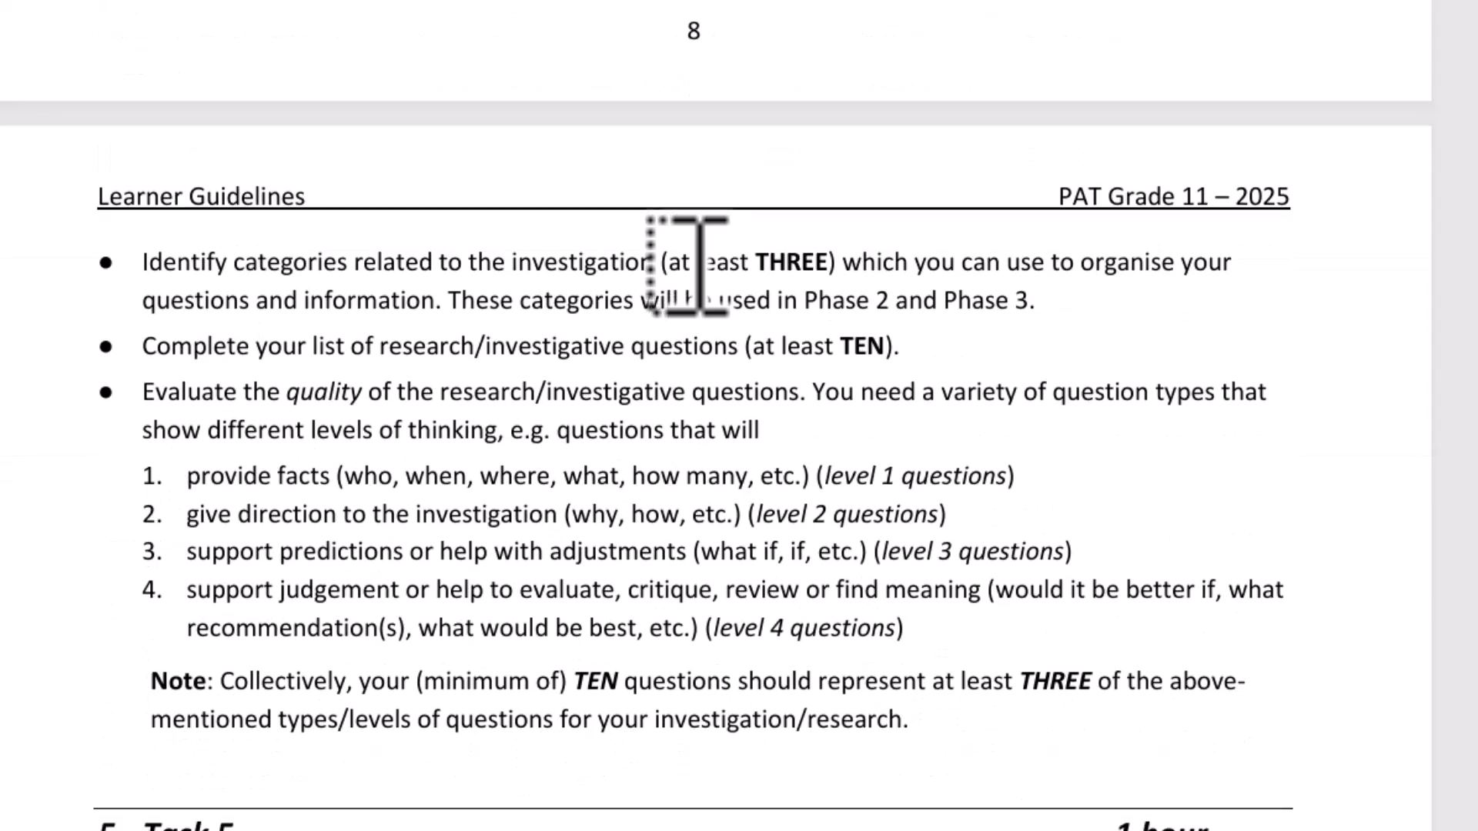
pyautogui.scroll(-2, 697, 262)
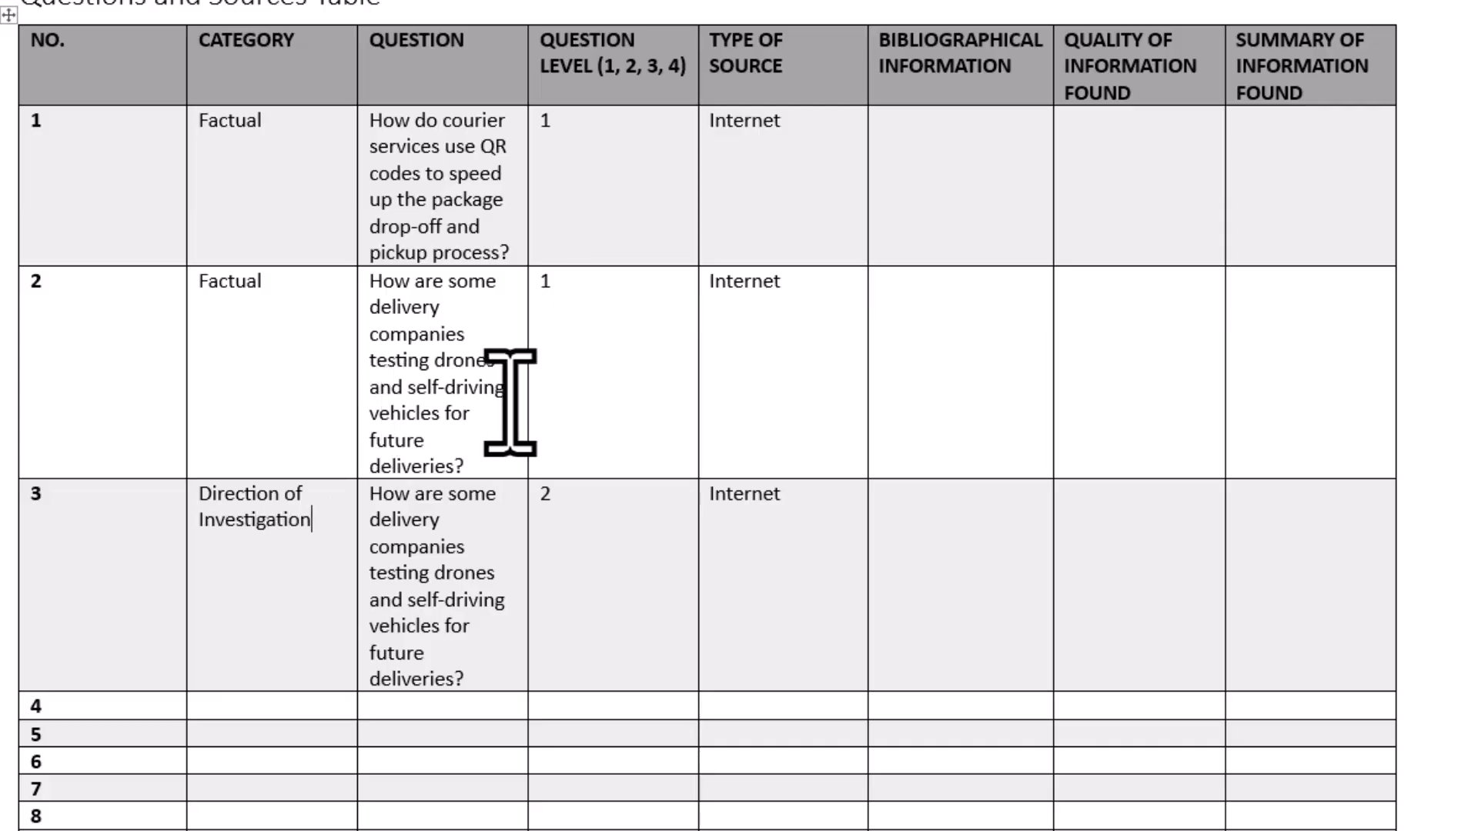
# - Check the Factual and Direction of Investigation category entries, finishing in row 3's source cell
pyautogui.moveTo(219, 121); pyautogui.dragTo(280, 119)
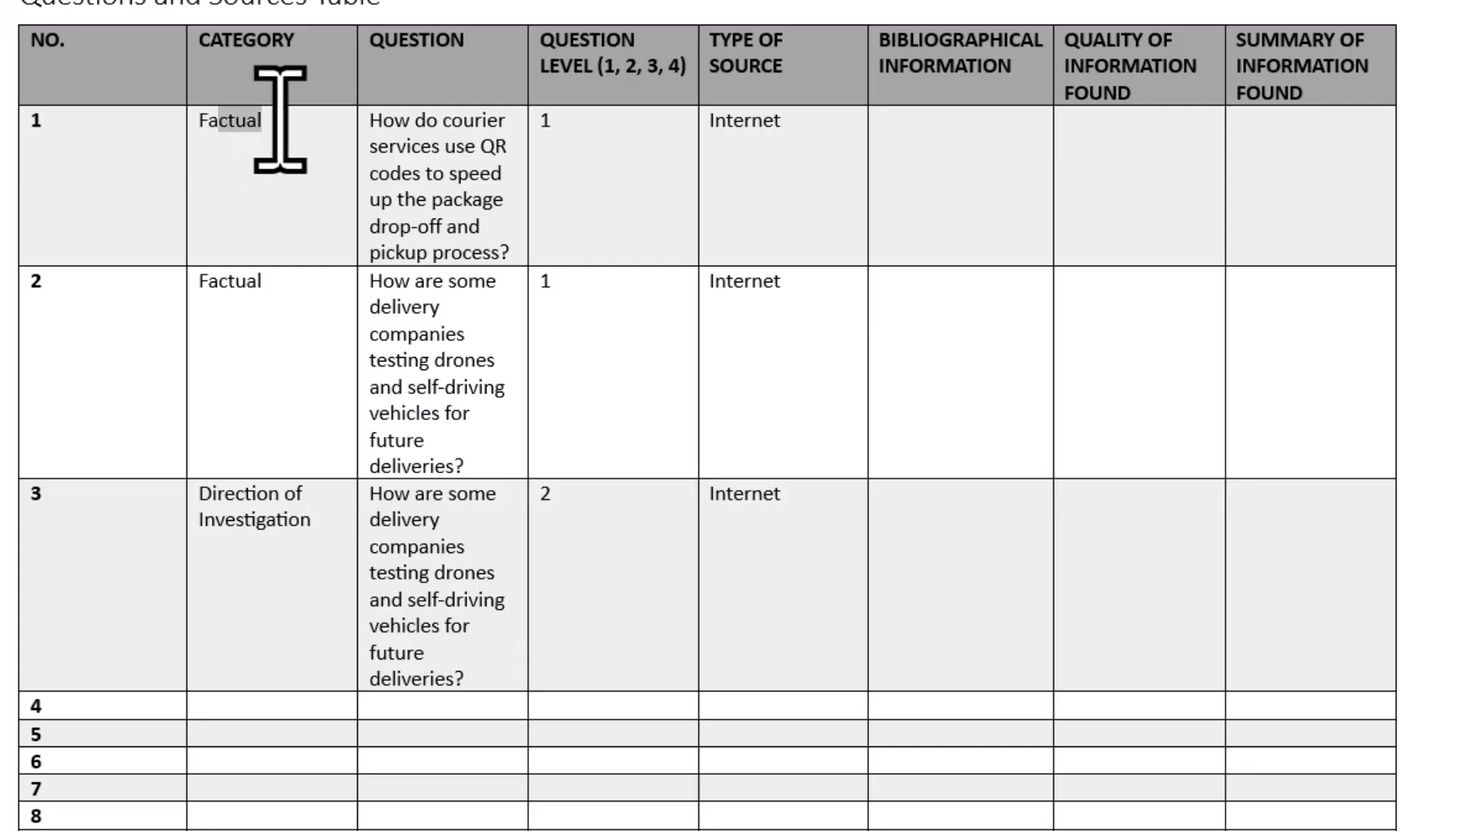
pyautogui.moveTo(224, 500); pyautogui.dragTo(297, 544)
pyautogui.click(765, 587)
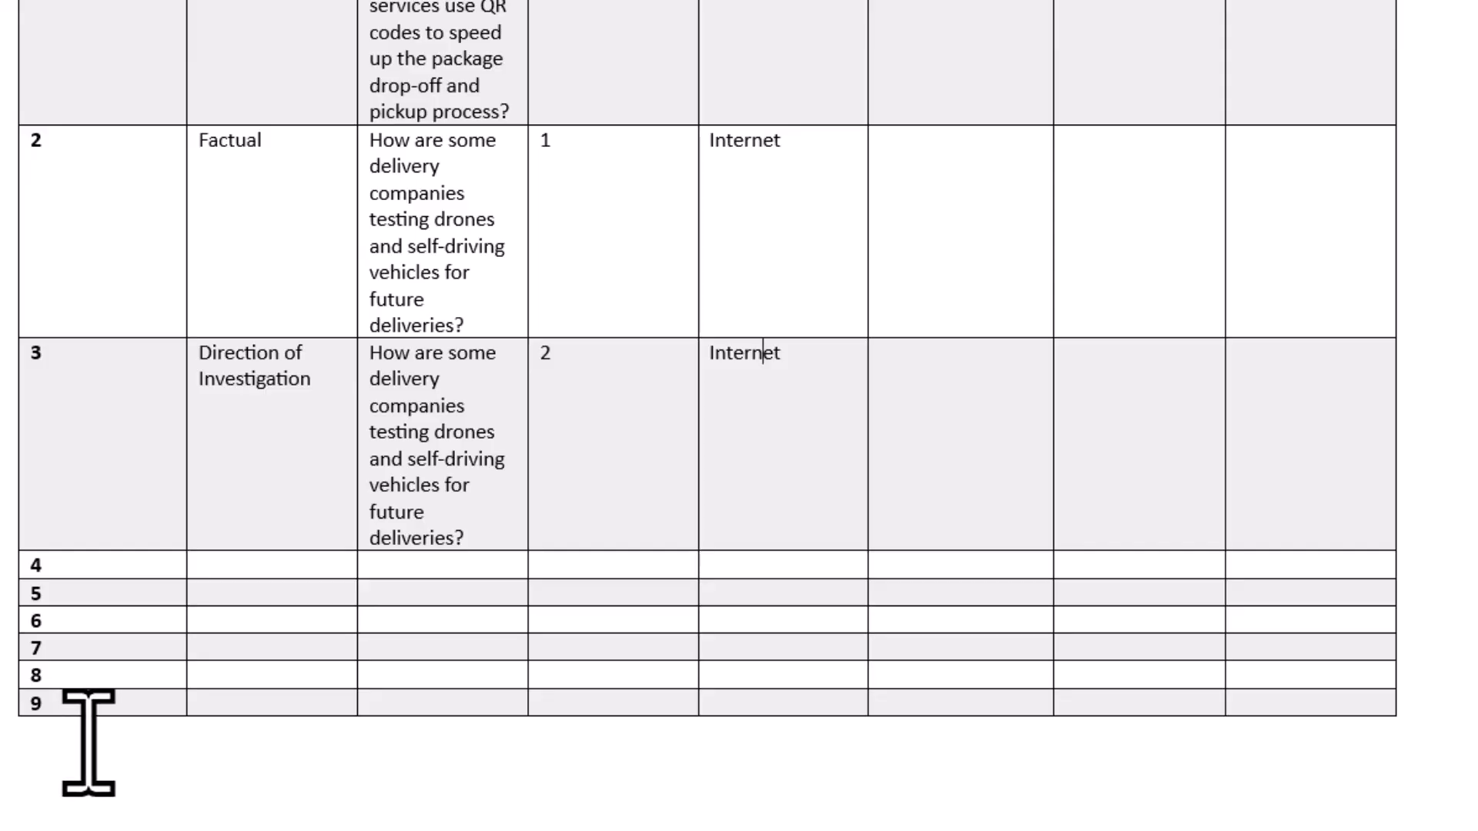
pyautogui.scroll(-5, 88, 743)
pyautogui.scroll(8, 87, 743)
pyautogui.scroll(-10, 77, 743)
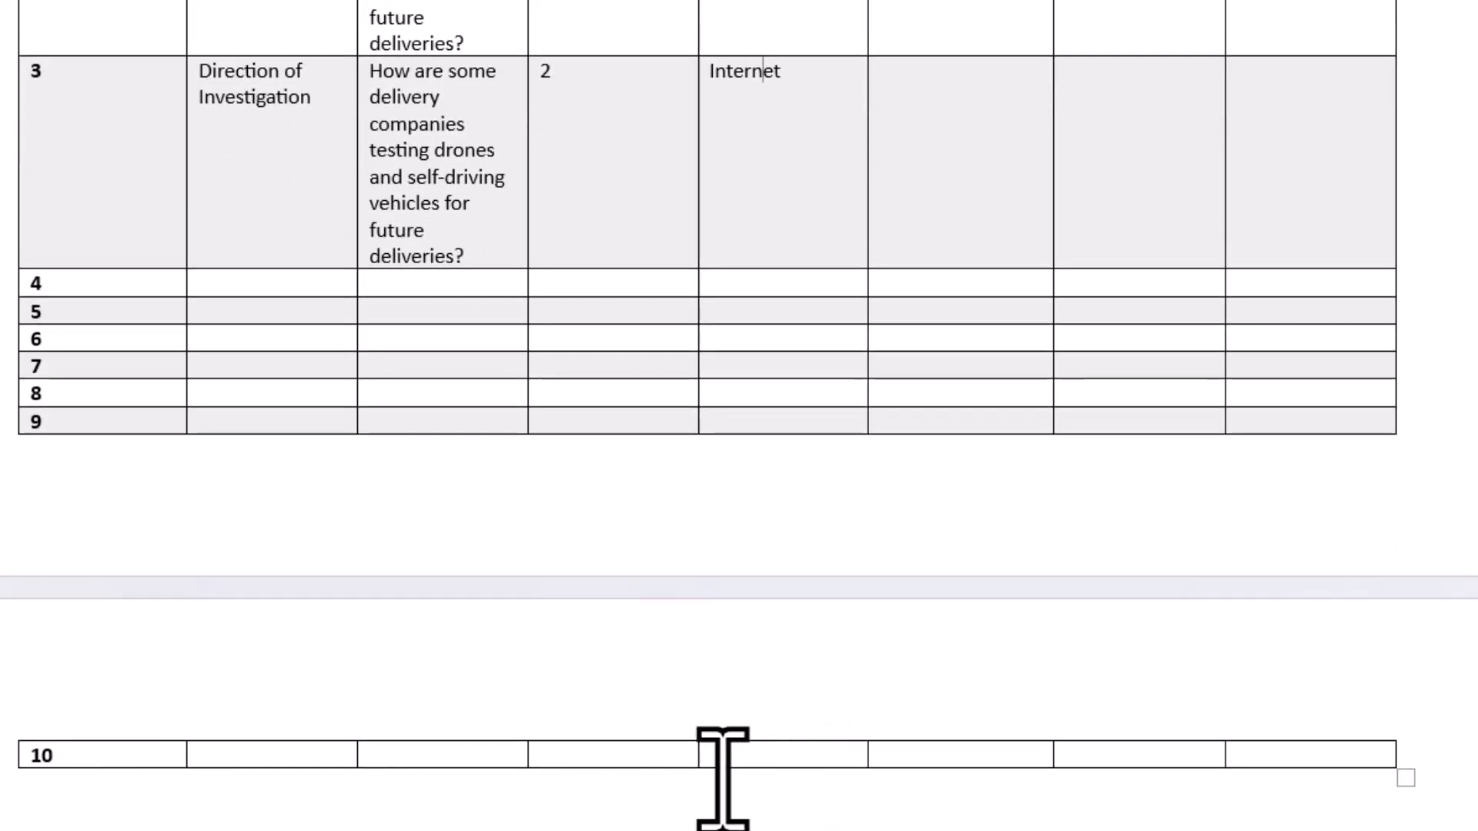
pyautogui.scroll(2, 721, 778)
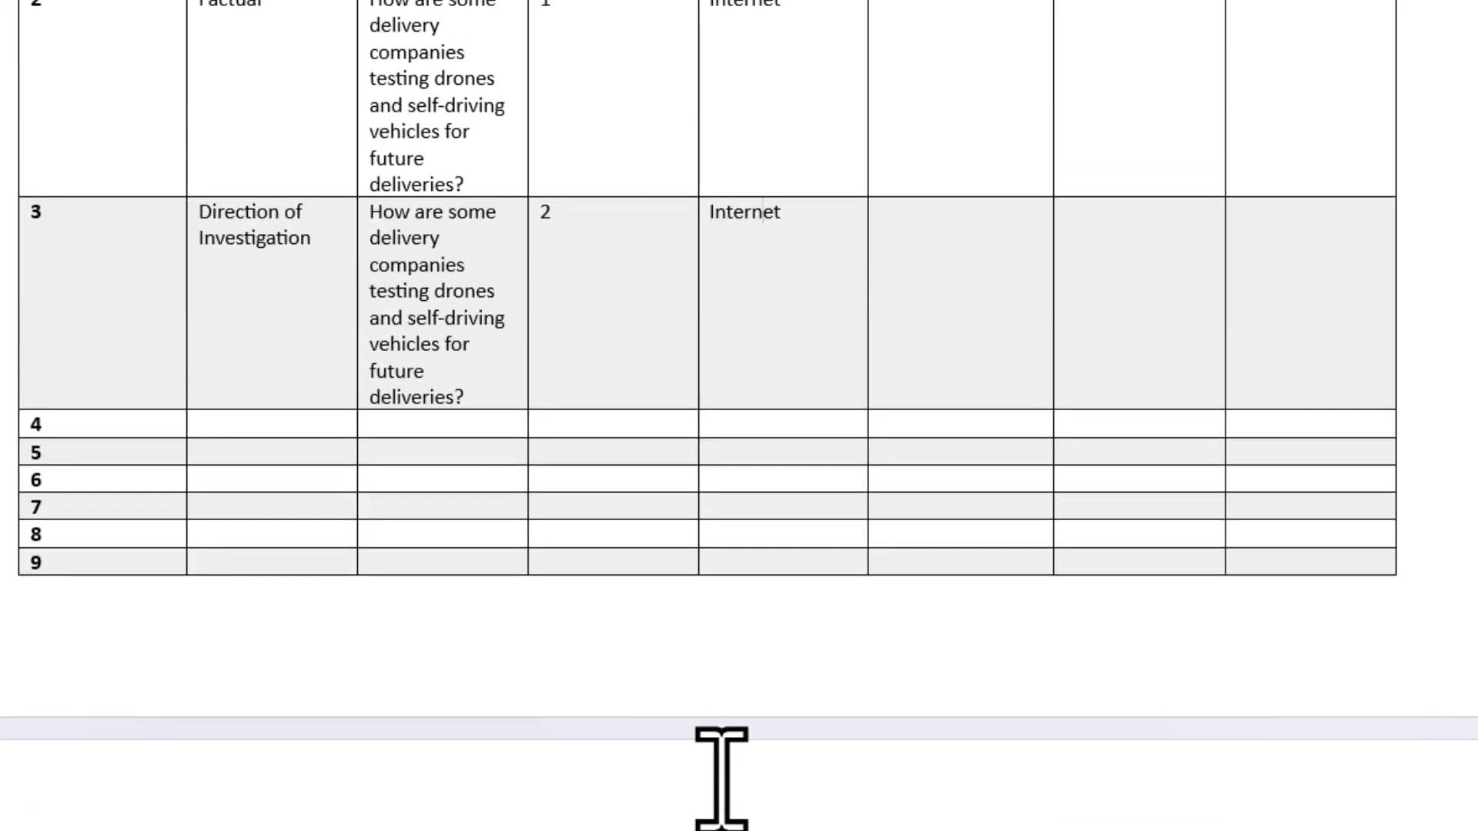
pyautogui.scroll(3, 722, 777)
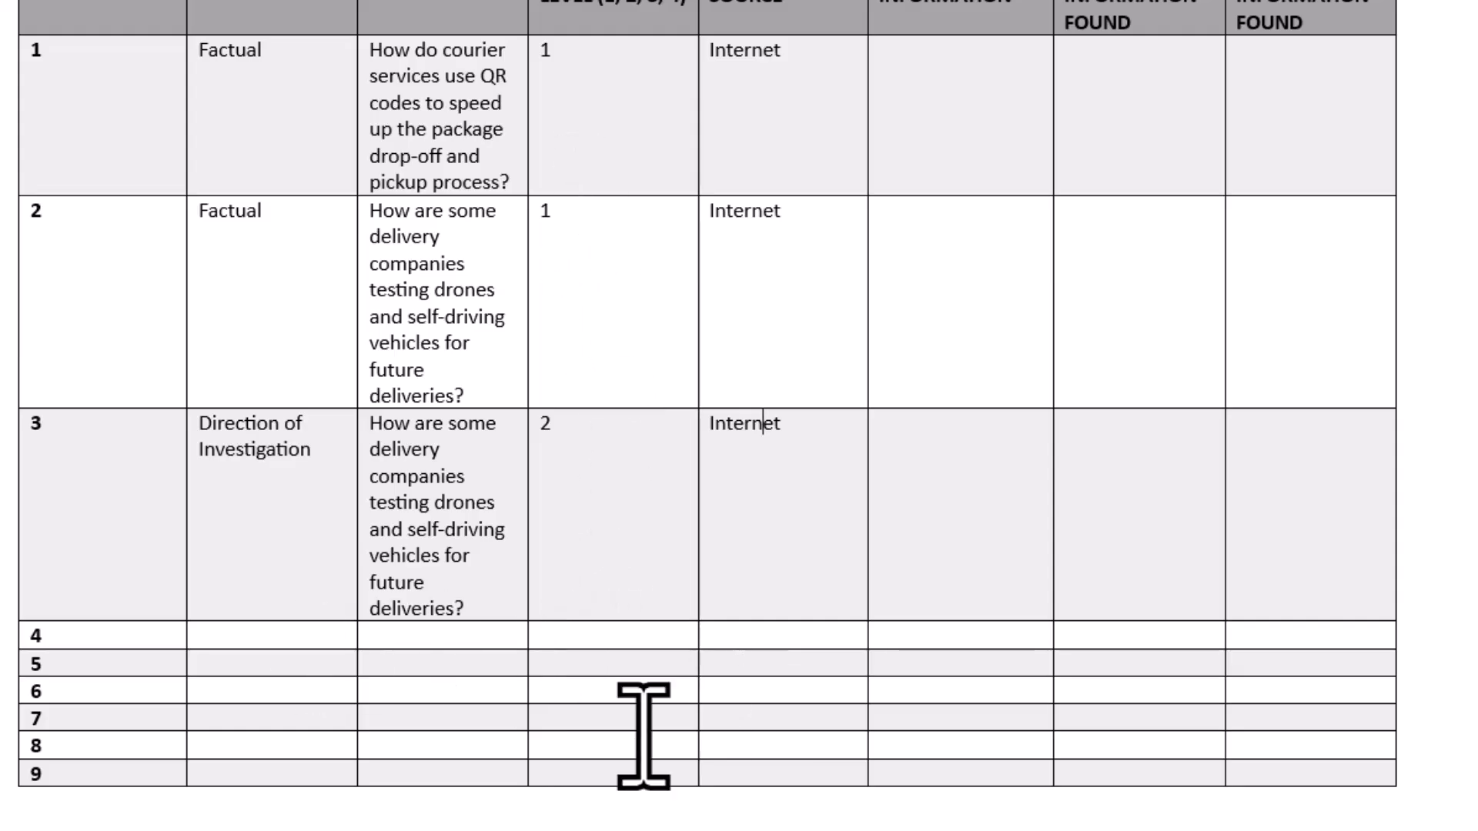
pyautogui.scroll(-5, 548, 804)
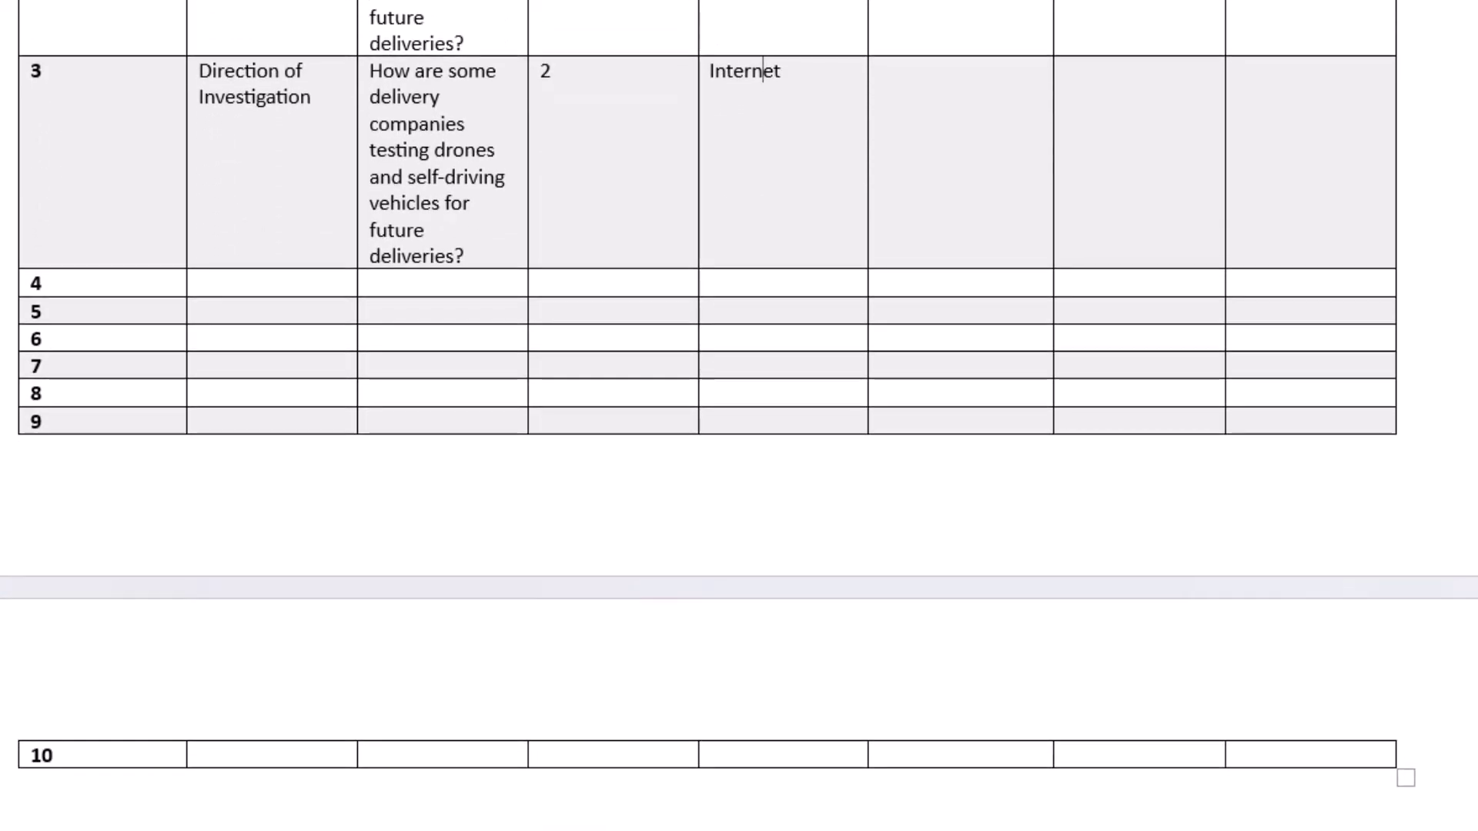
pyautogui.scroll(4, 739, 406)
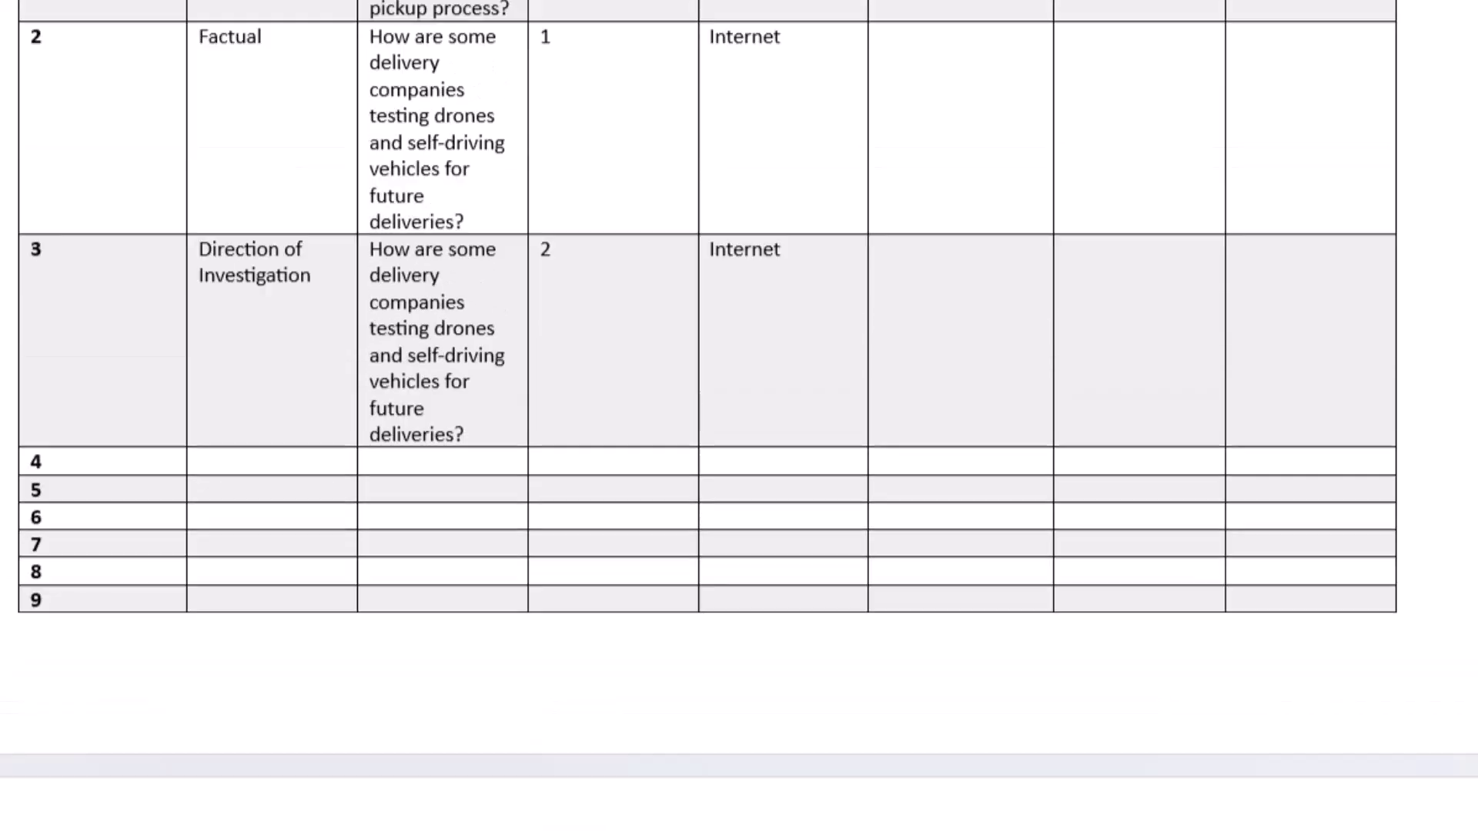